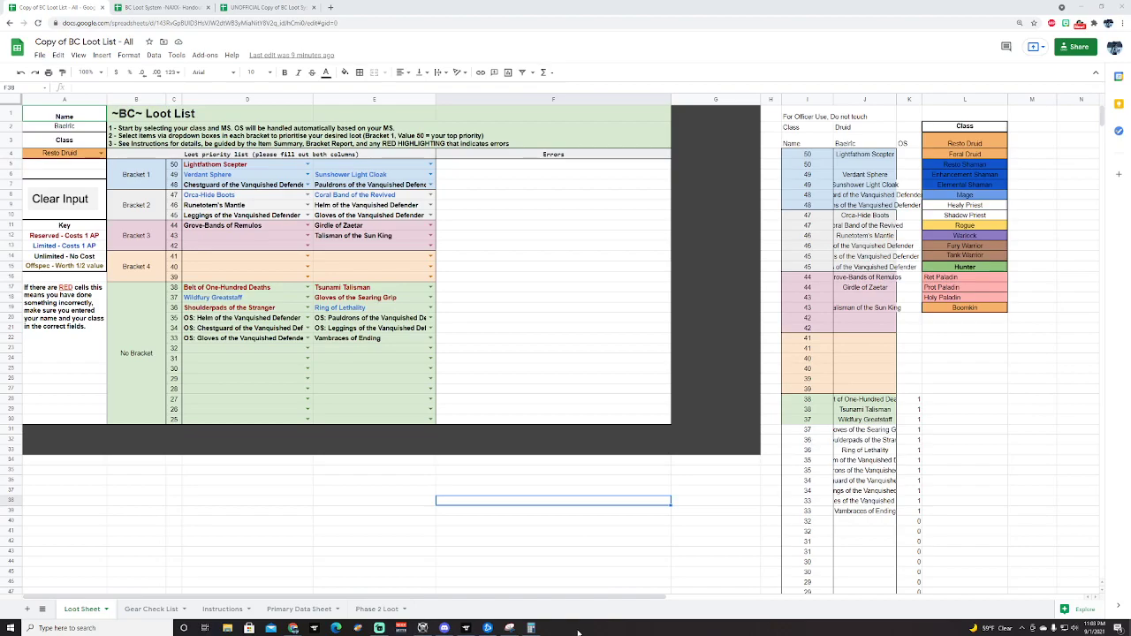
pyautogui.click(422, 490)
pyautogui.click(62, 129)
pyautogui.click(276, 501)
pyautogui.click(539, 522)
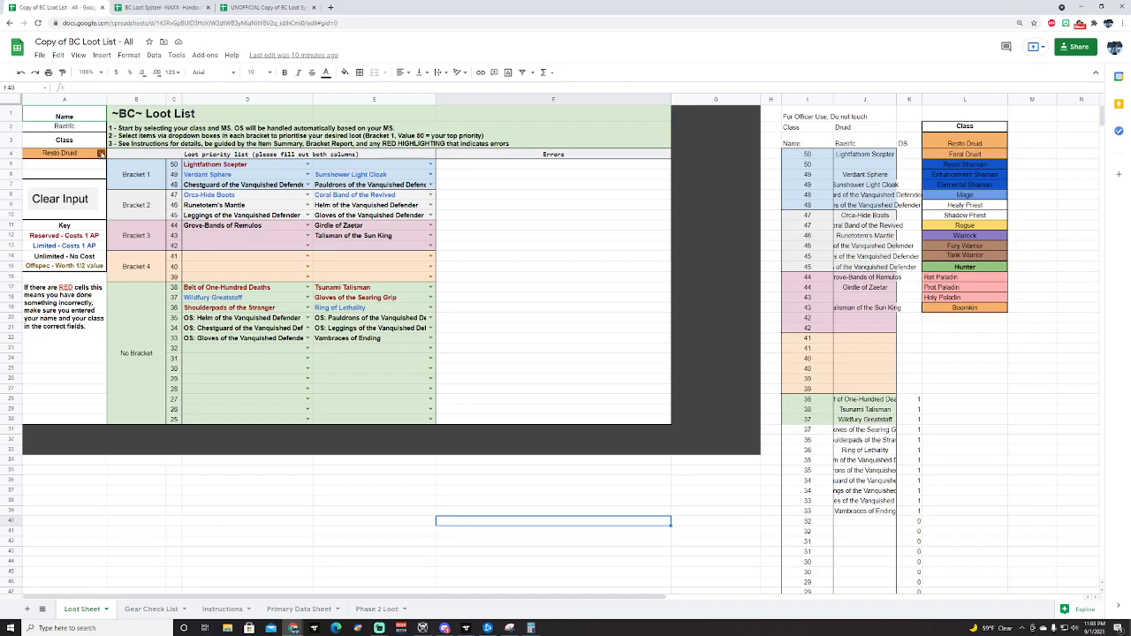
# Switch the class to Warlock and set it back to Resto Druid.
pyautogui.click(101, 153)
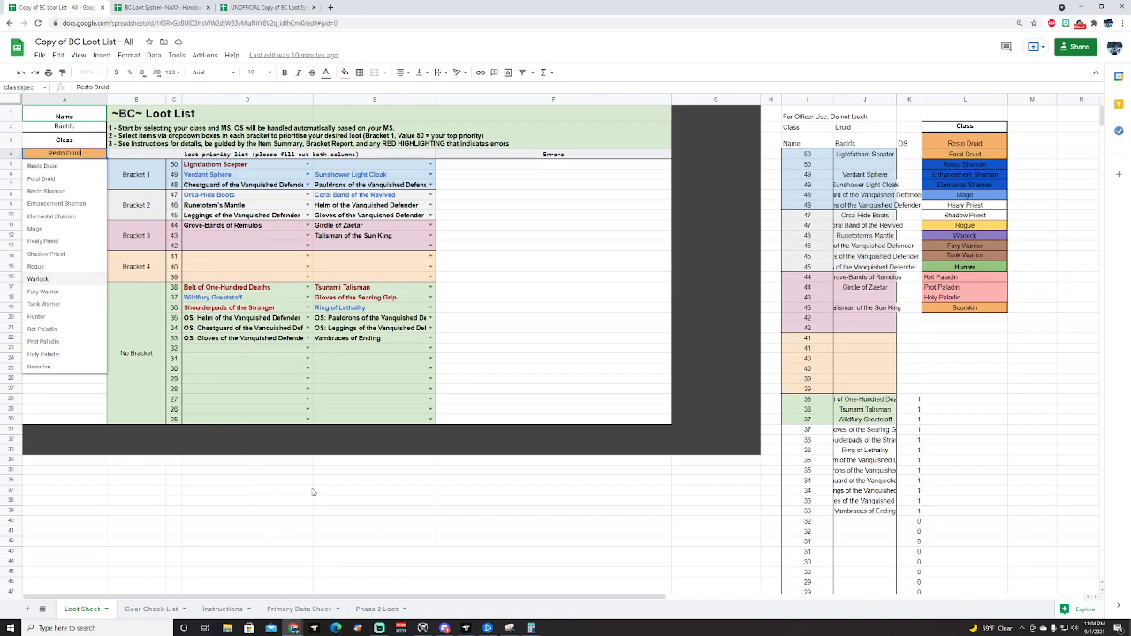
pyautogui.press('Return')
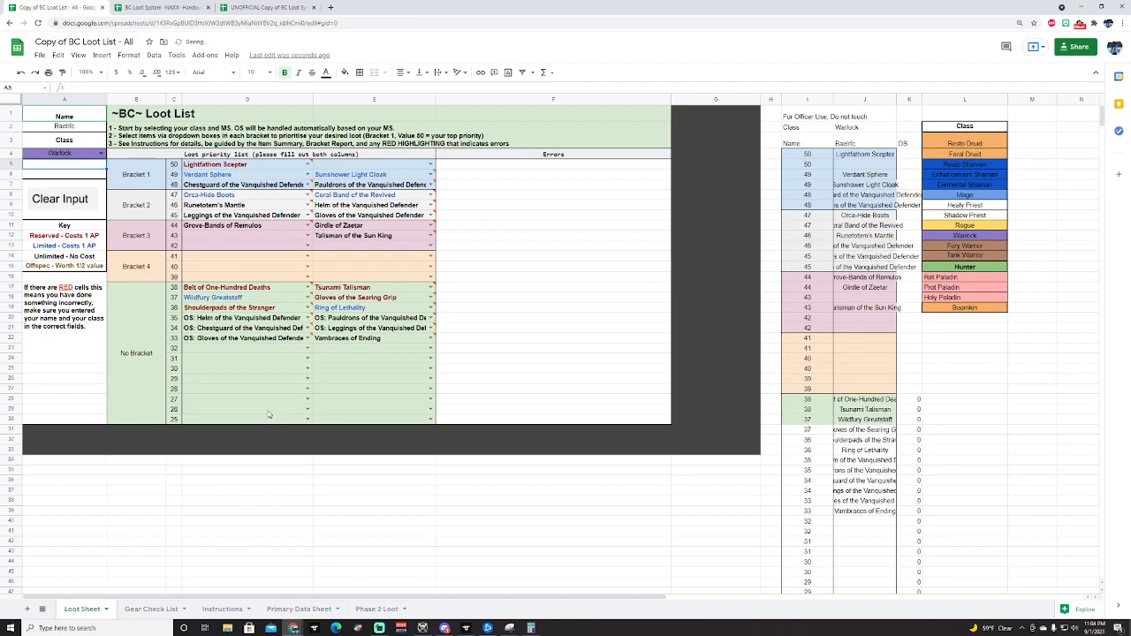
pyautogui.click(101, 154)
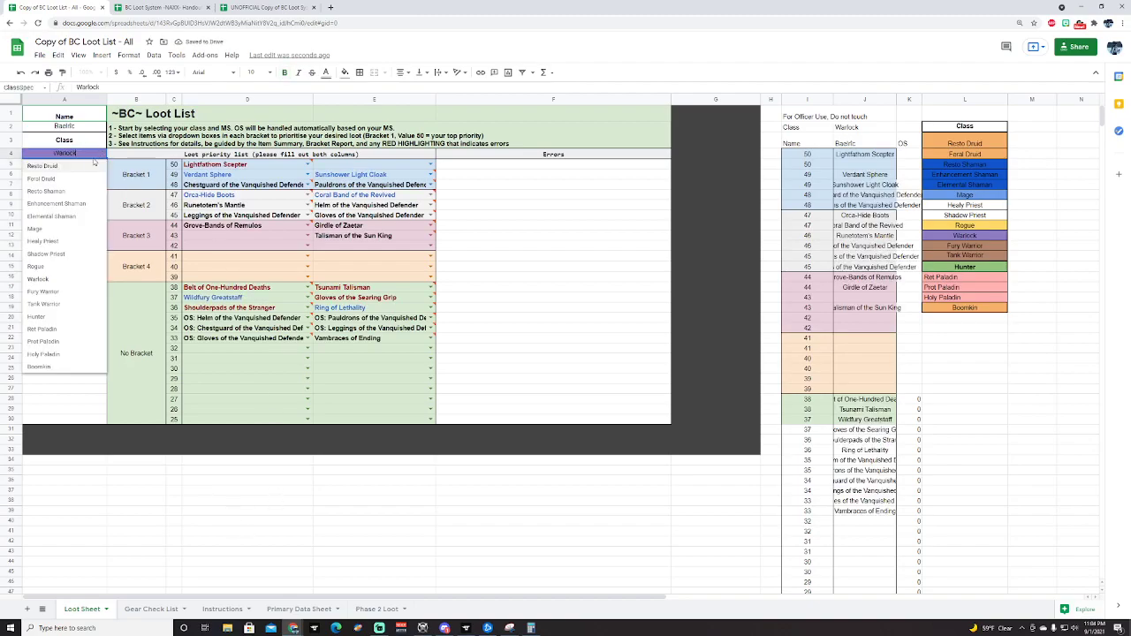
pyautogui.click(78, 168)
pyautogui.click(265, 469)
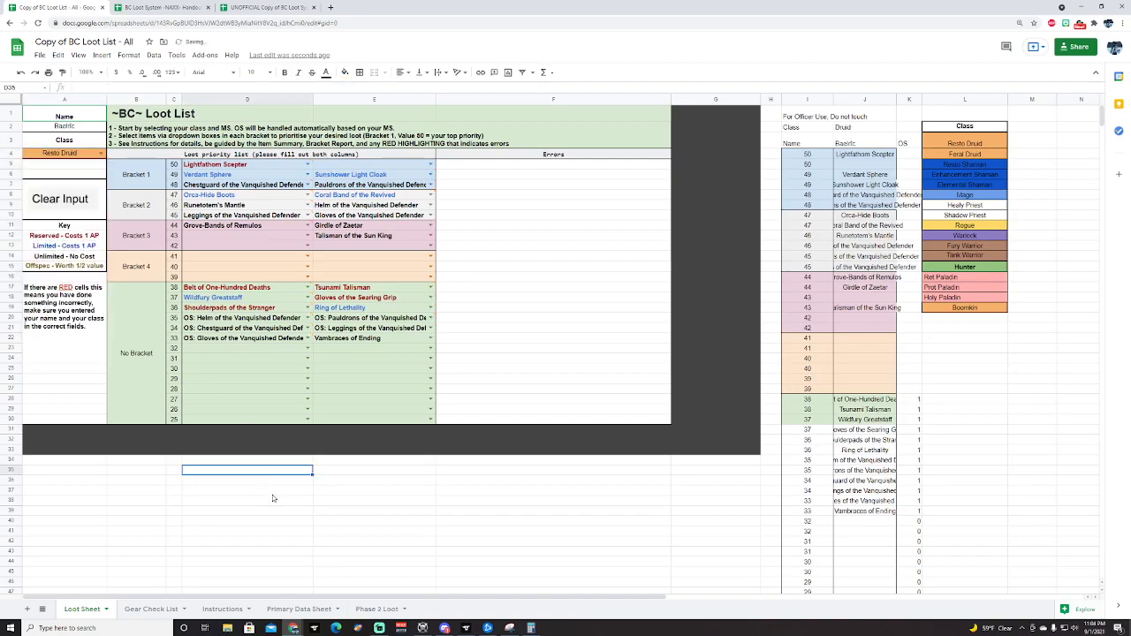
pyautogui.click(556, 519)
pyautogui.hotkey('ctrl', 'z')
pyautogui.click(460, 523)
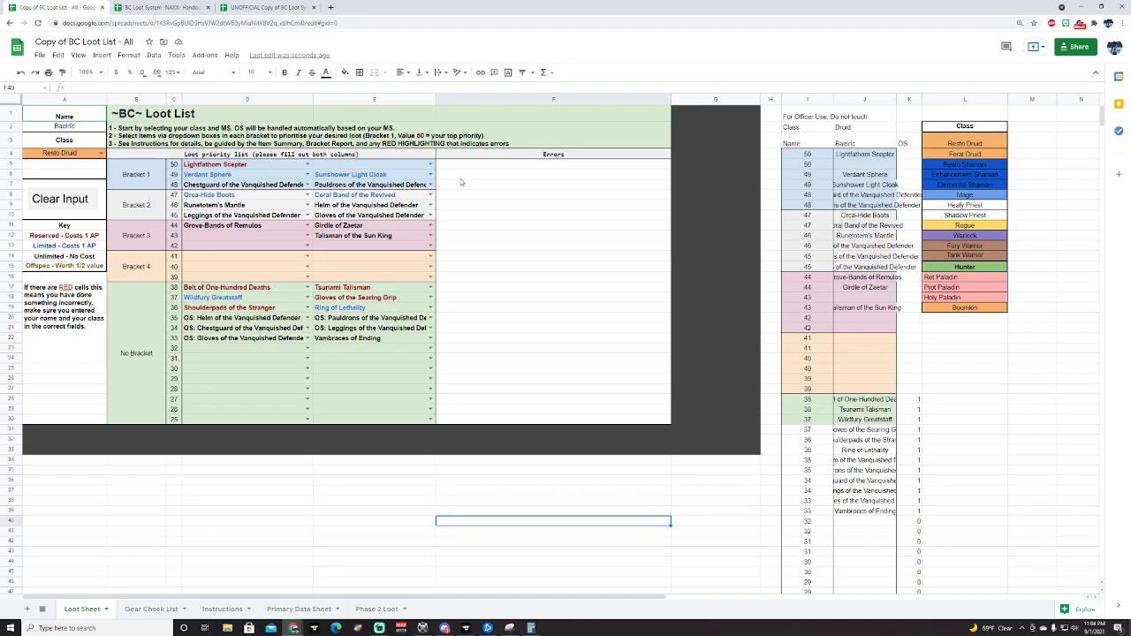
pyautogui.click(280, 502)
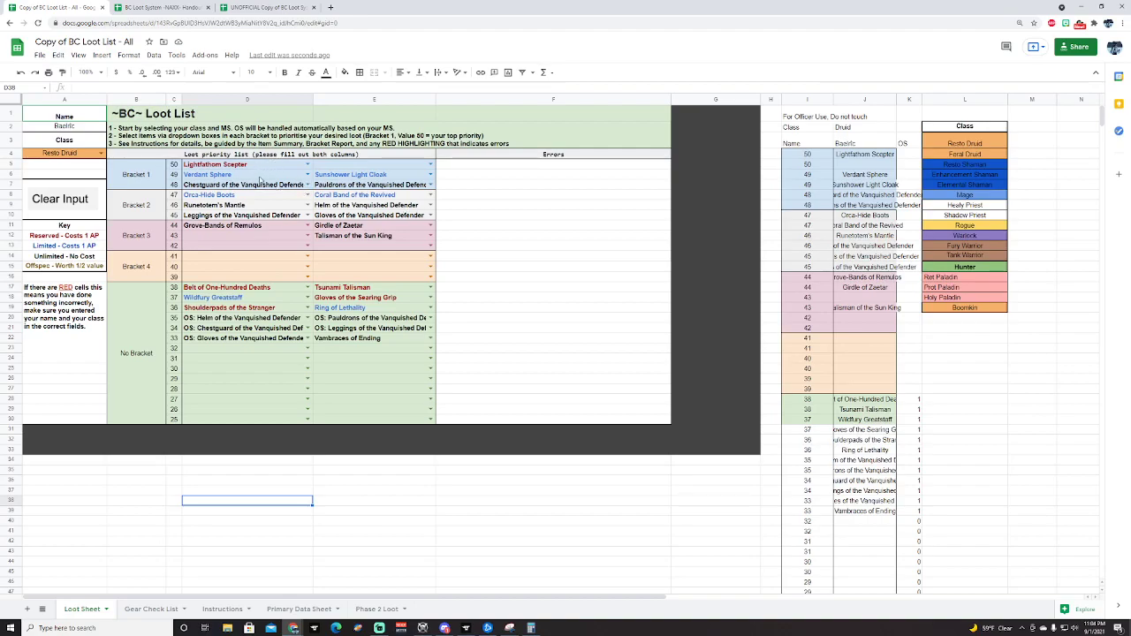
pyautogui.click(372, 521)
pyautogui.click(271, 521)
pyautogui.click(354, 511)
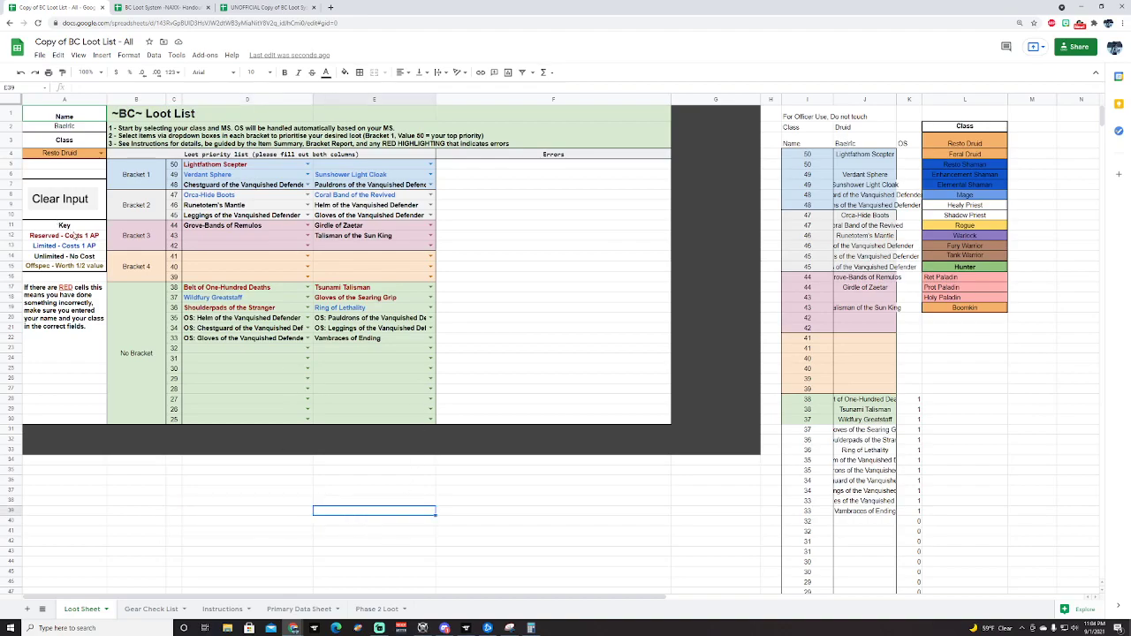
# Examine the item cost key and the Bracket 1 items in both columns of the loot priority list.
pyautogui.moveTo(65, 239); pyautogui.dragTo(70, 265)
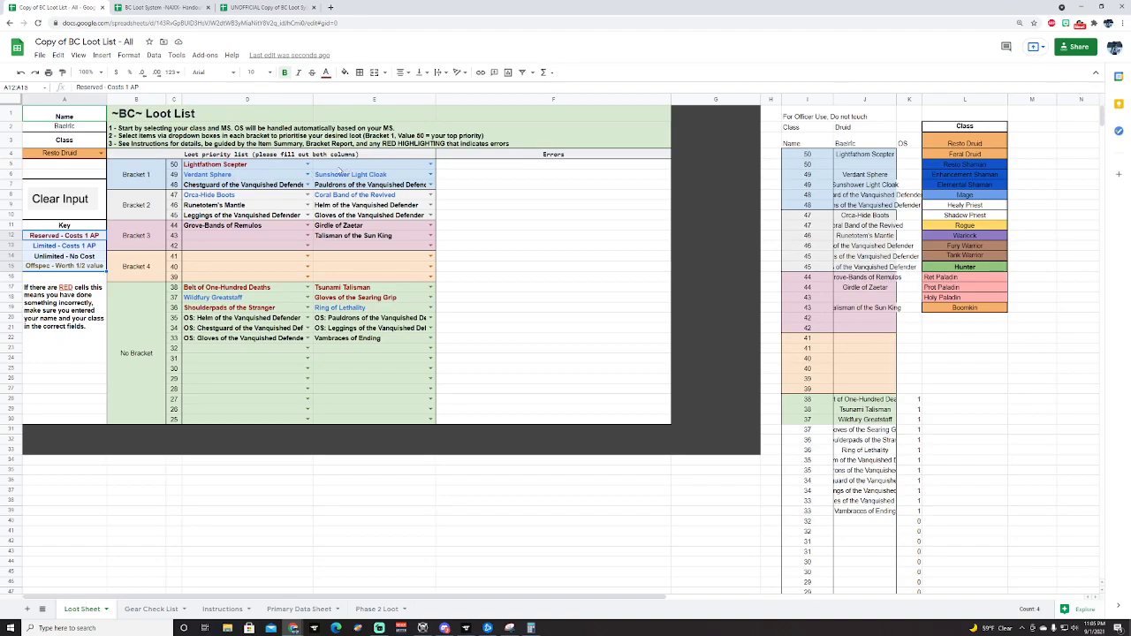
pyautogui.click(268, 168)
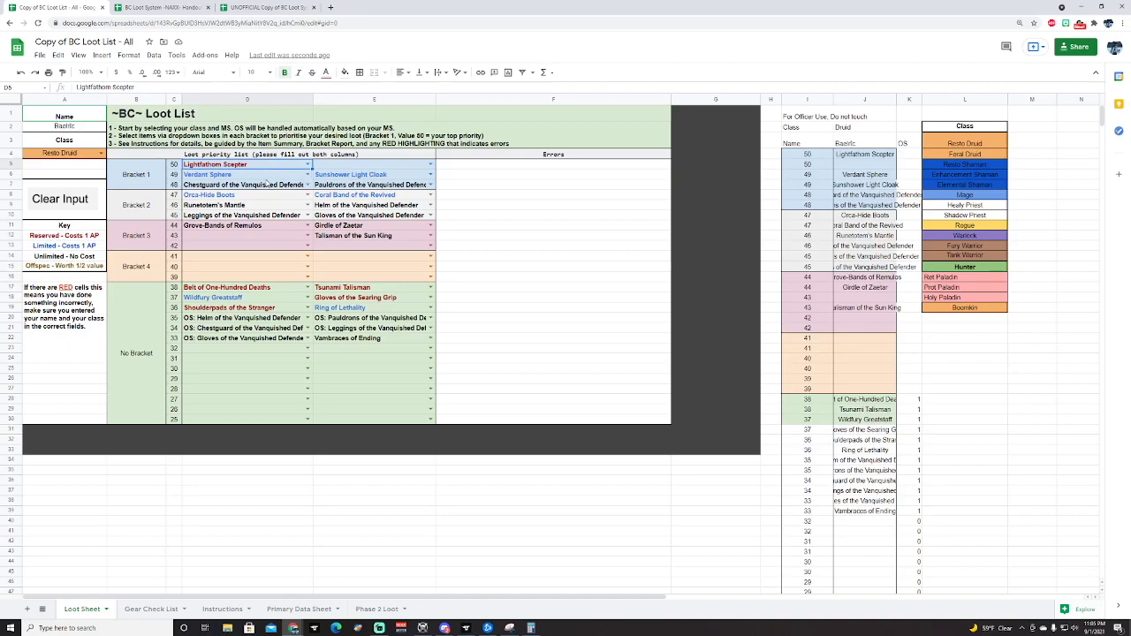
pyautogui.click(262, 180)
pyautogui.click(357, 179)
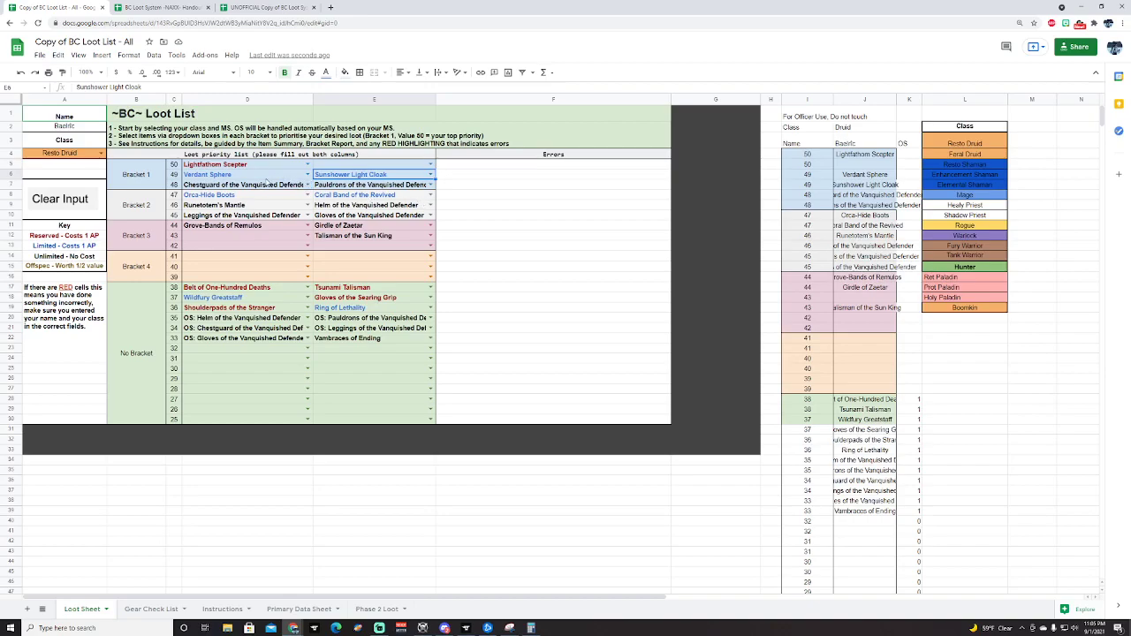
pyautogui.click(268, 185)
pyautogui.click(353, 184)
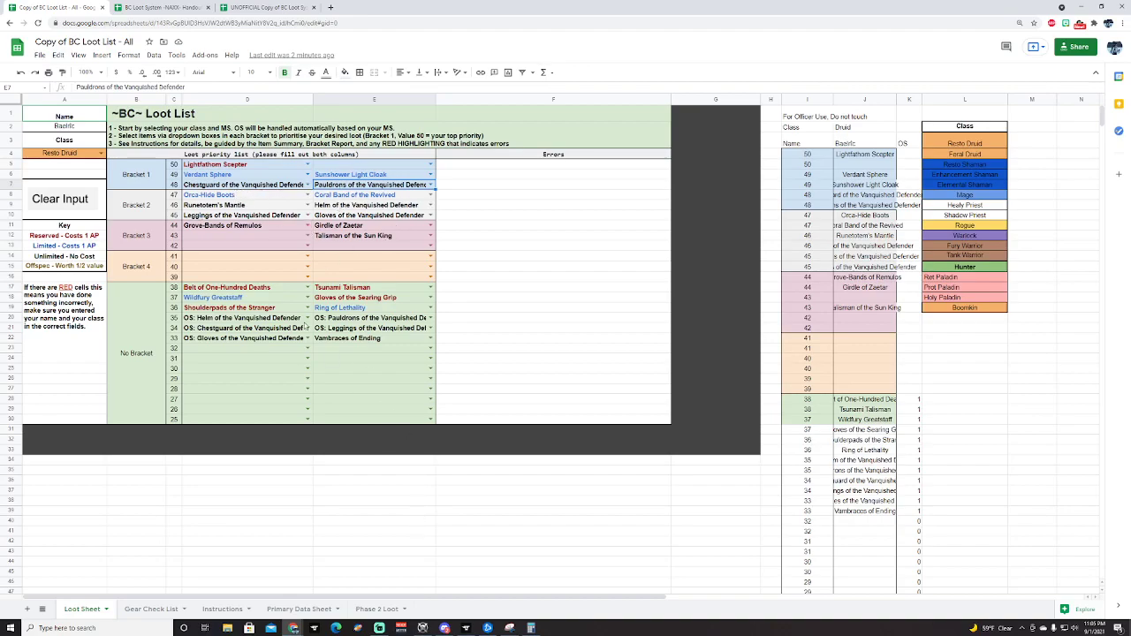
pyautogui.click(371, 520)
pyautogui.click(243, 501)
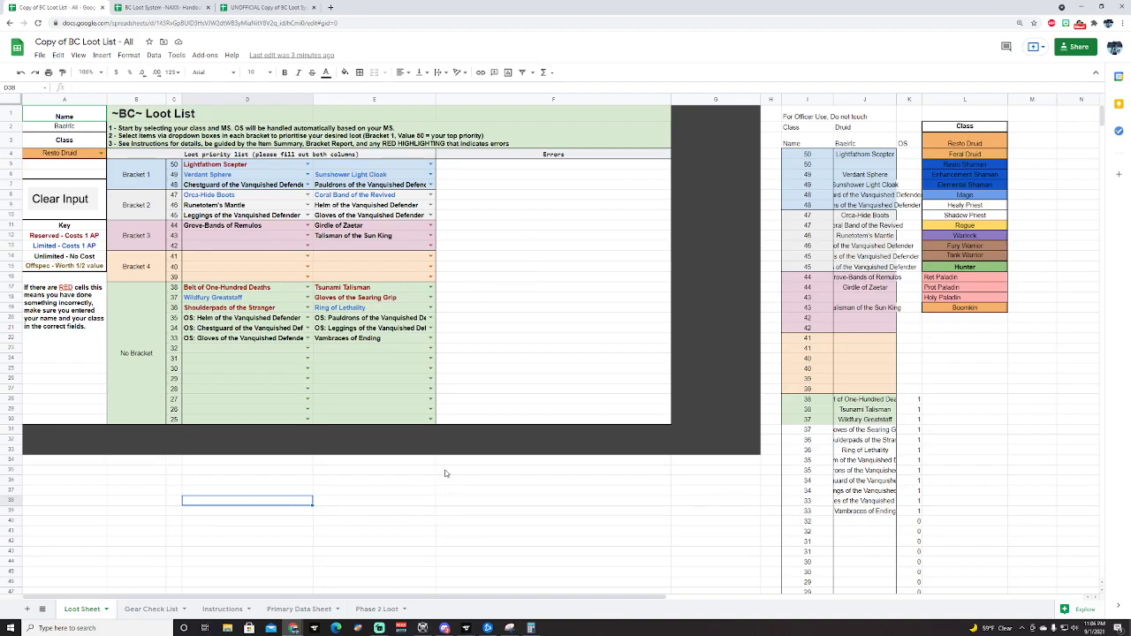
pyautogui.click(371, 505)
pyautogui.click(299, 504)
pyautogui.click(341, 504)
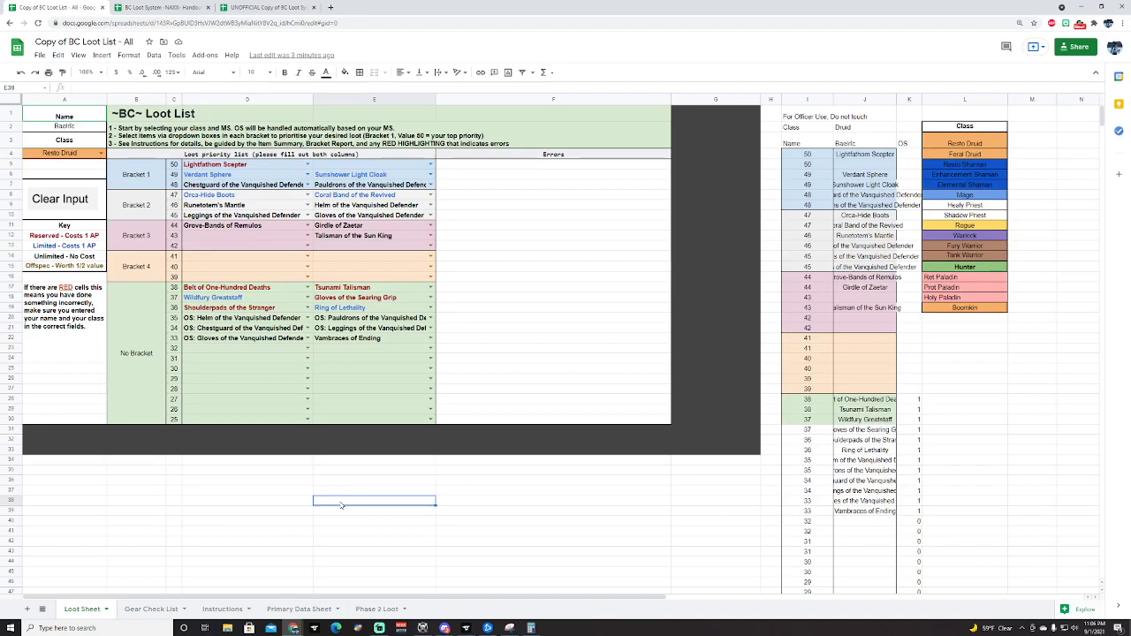
pyautogui.click(299, 502)
pyautogui.click(352, 506)
pyautogui.click(298, 504)
pyautogui.click(324, 504)
pyautogui.click(293, 503)
pyautogui.click(338, 504)
pyautogui.click(303, 503)
pyautogui.click(336, 504)
pyautogui.click(279, 505)
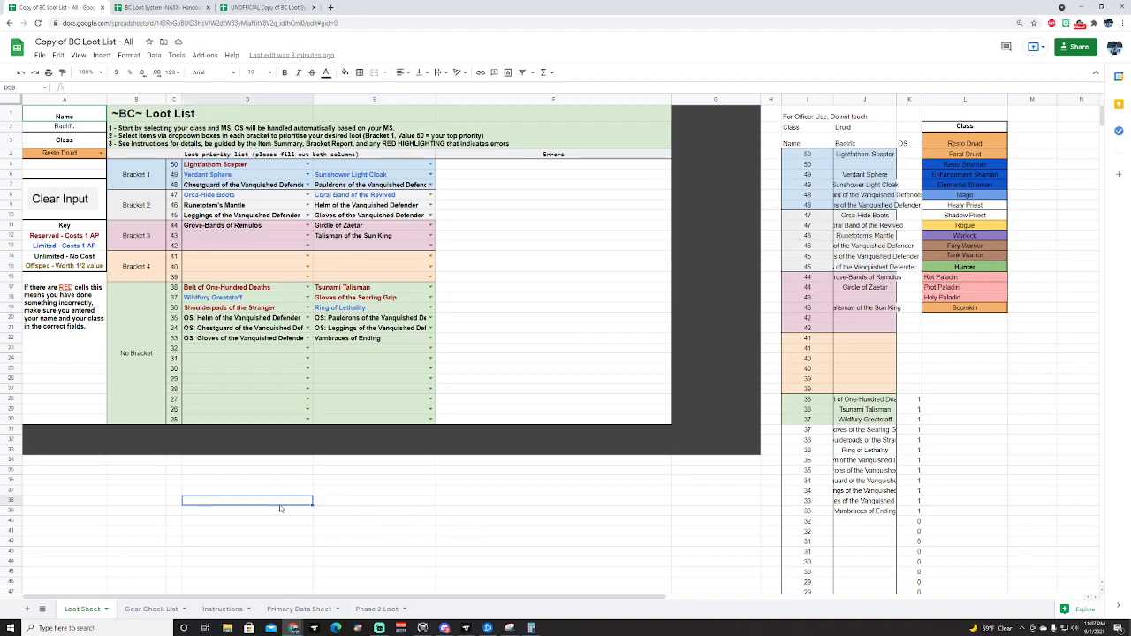
pyautogui.click(335, 503)
pyautogui.click(308, 503)
pyautogui.click(327, 506)
pyautogui.click(308, 505)
pyautogui.click(327, 506)
pyautogui.click(305, 507)
pyautogui.click(365, 503)
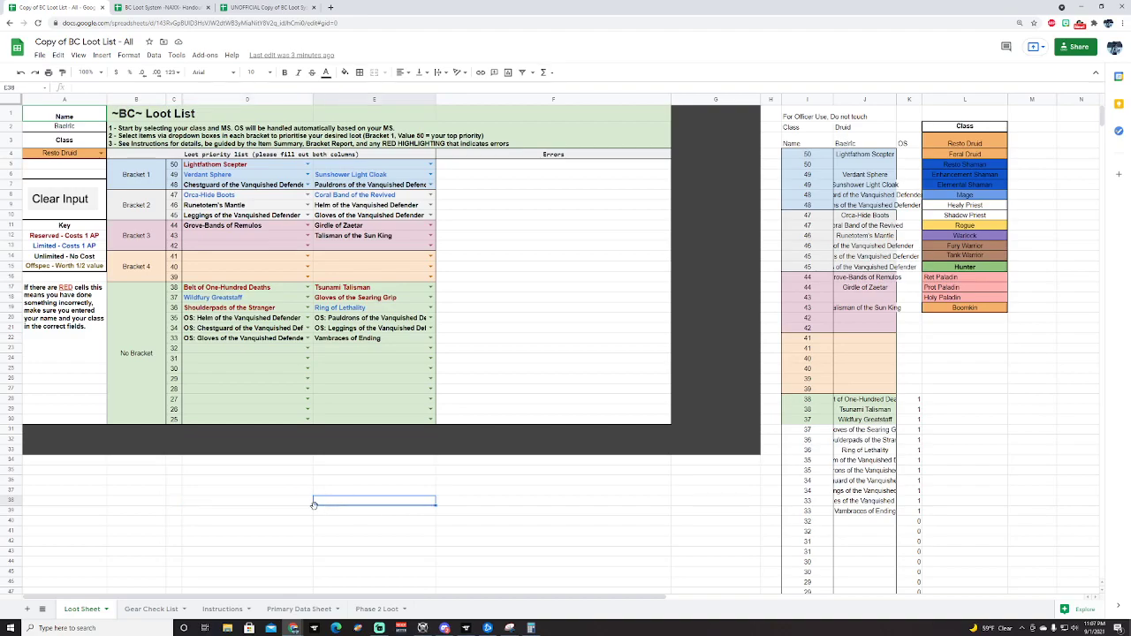
pyautogui.click(273, 506)
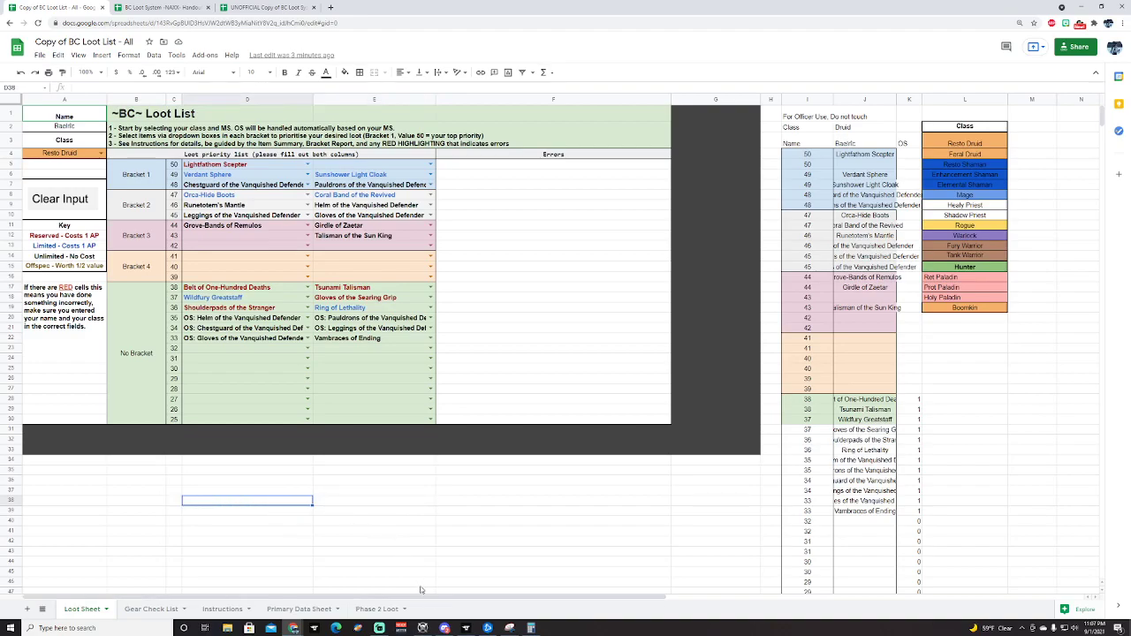
pyautogui.click(342, 505)
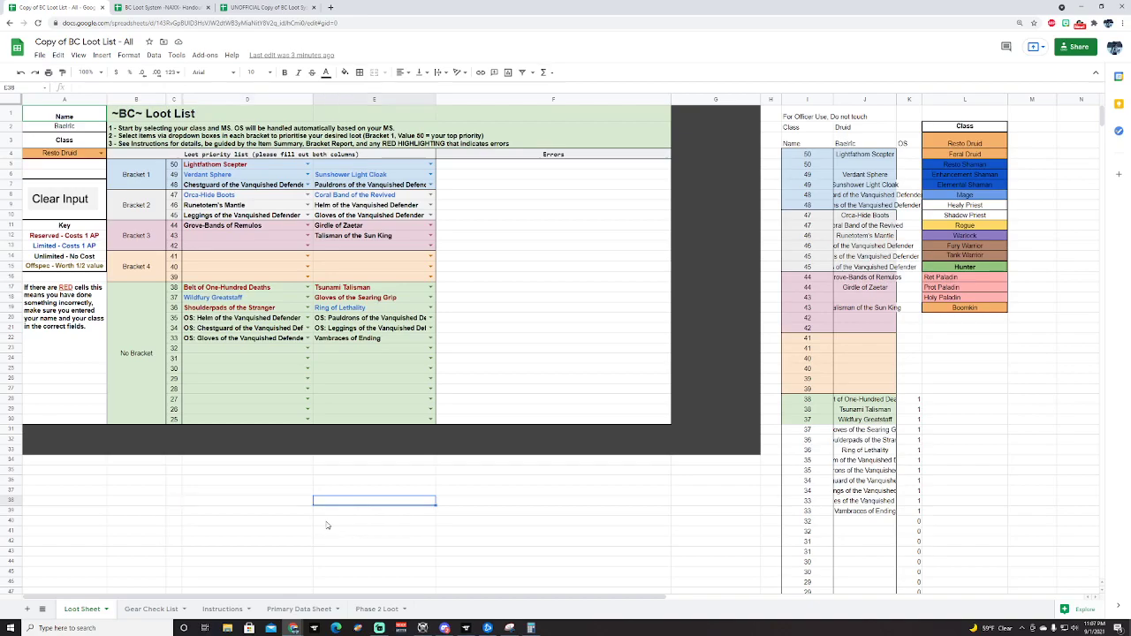
pyautogui.click(278, 508)
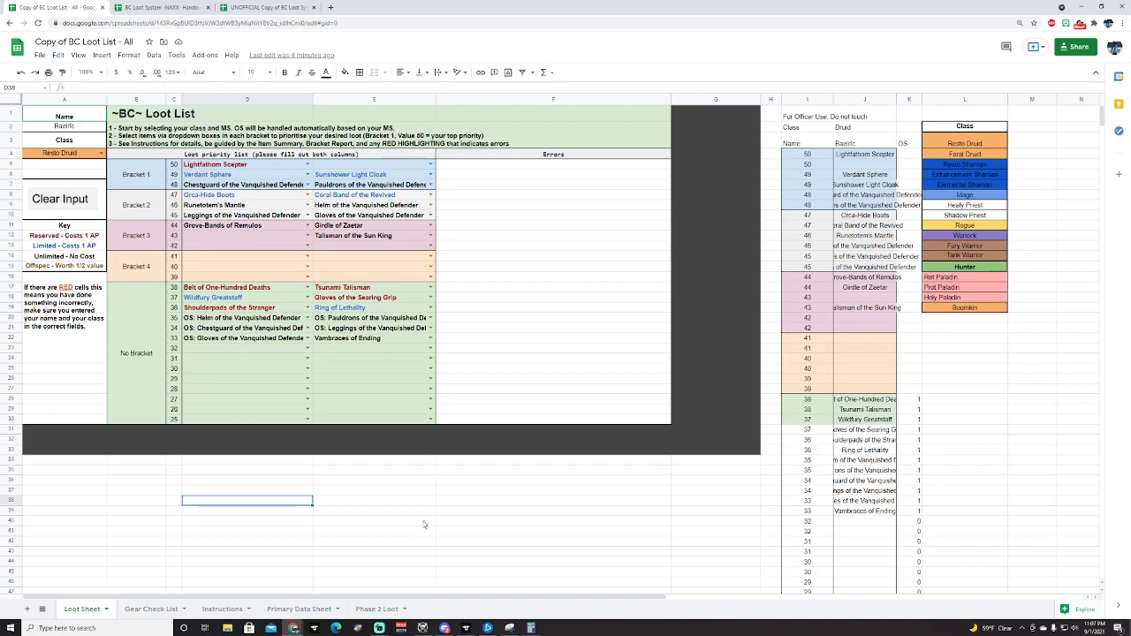
pyautogui.click(364, 505)
pyautogui.click(299, 505)
pyautogui.click(353, 505)
pyautogui.click(297, 504)
pyautogui.click(331, 502)
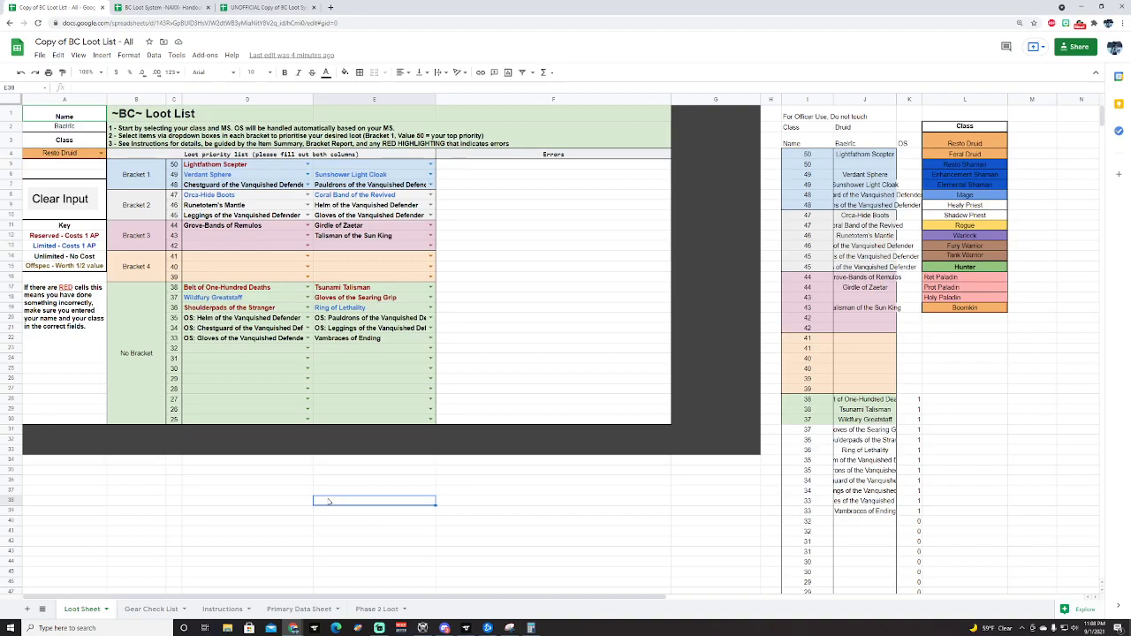
pyautogui.click(298, 506)
pyautogui.click(348, 509)
pyautogui.click(344, 215)
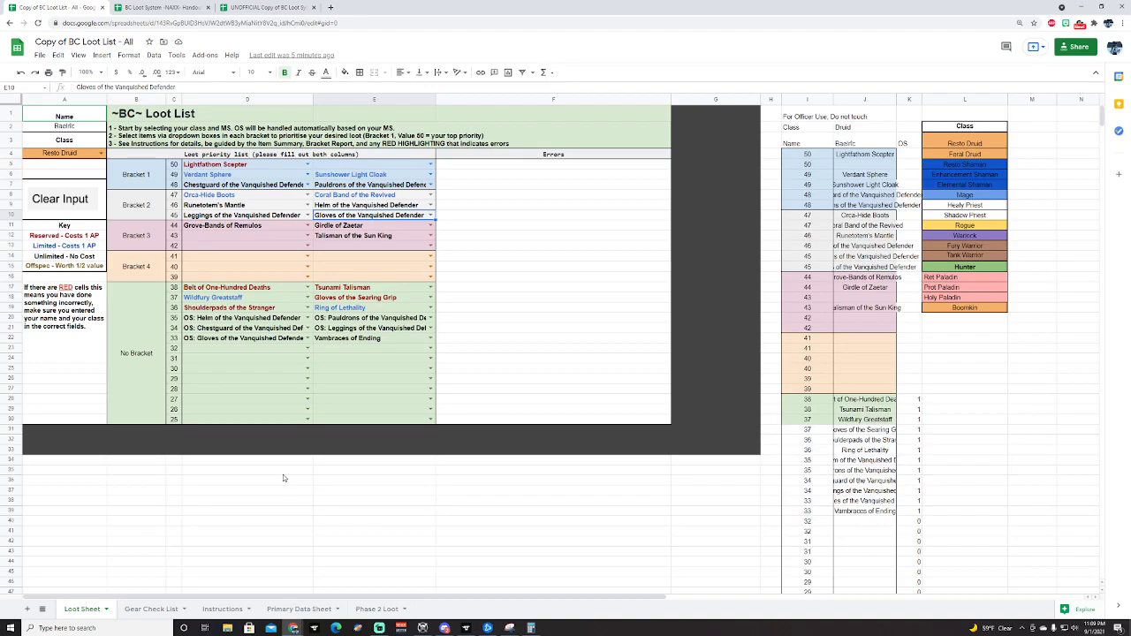
# Try a duplicate Lightfathom Scepter in the first loot column of the No Bracket row valued 32, and clear the entry.
pyautogui.click(241, 350)
pyautogui.write('belt')
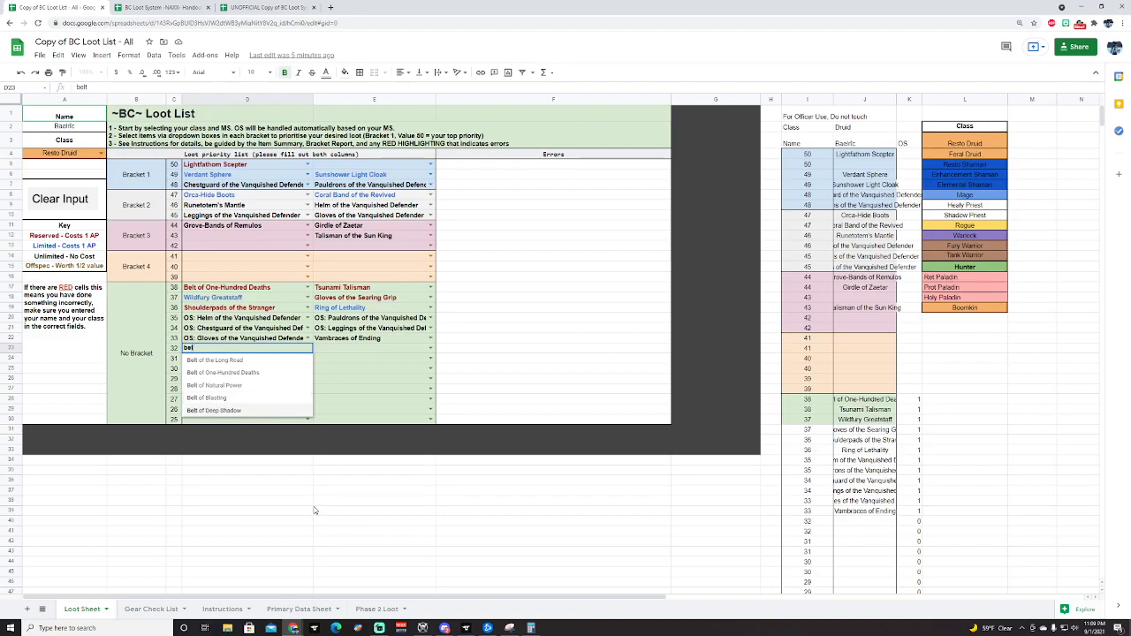
pyautogui.press('BackSpace')
pyautogui.press('BackSpace')
pyautogui.press('BackSpace')
pyautogui.press('Return')
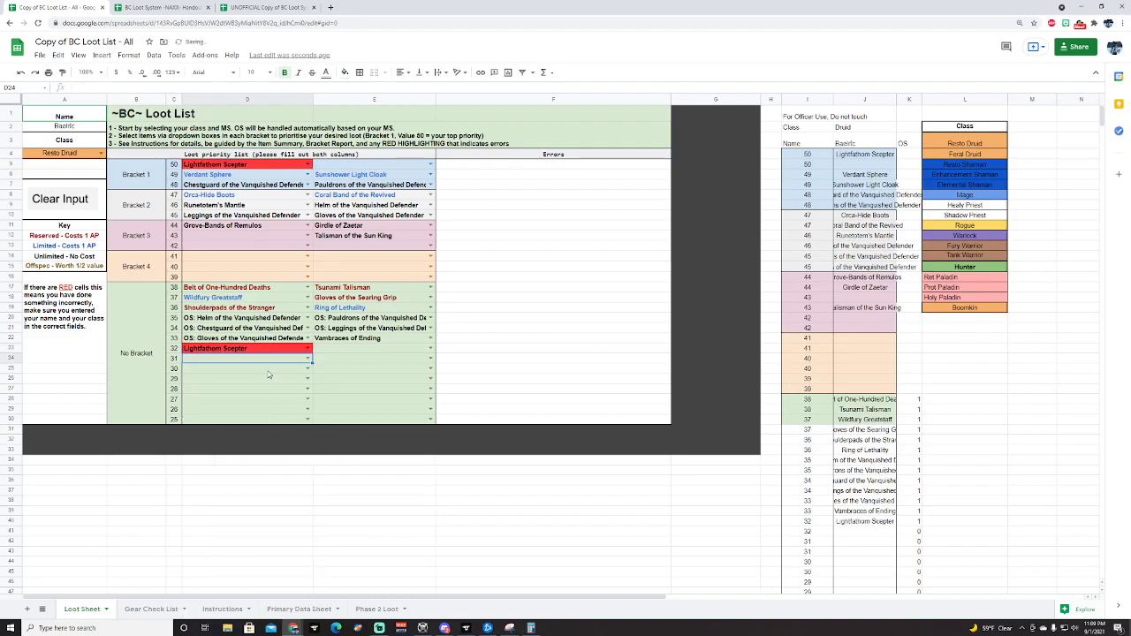
pyautogui.click(243, 350)
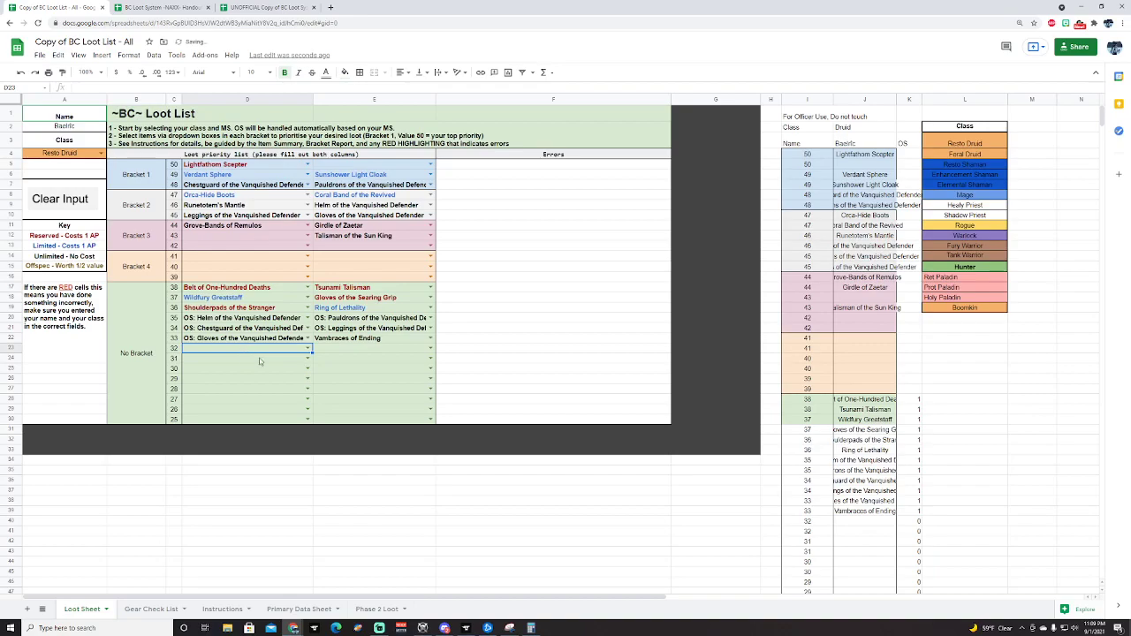
# Examine the No Bracket section, including its off-spec Helm of the Vanquished Defender and Belt of One-Hundred Deaths entries.
pyautogui.click(304, 511)
pyautogui.click(365, 514)
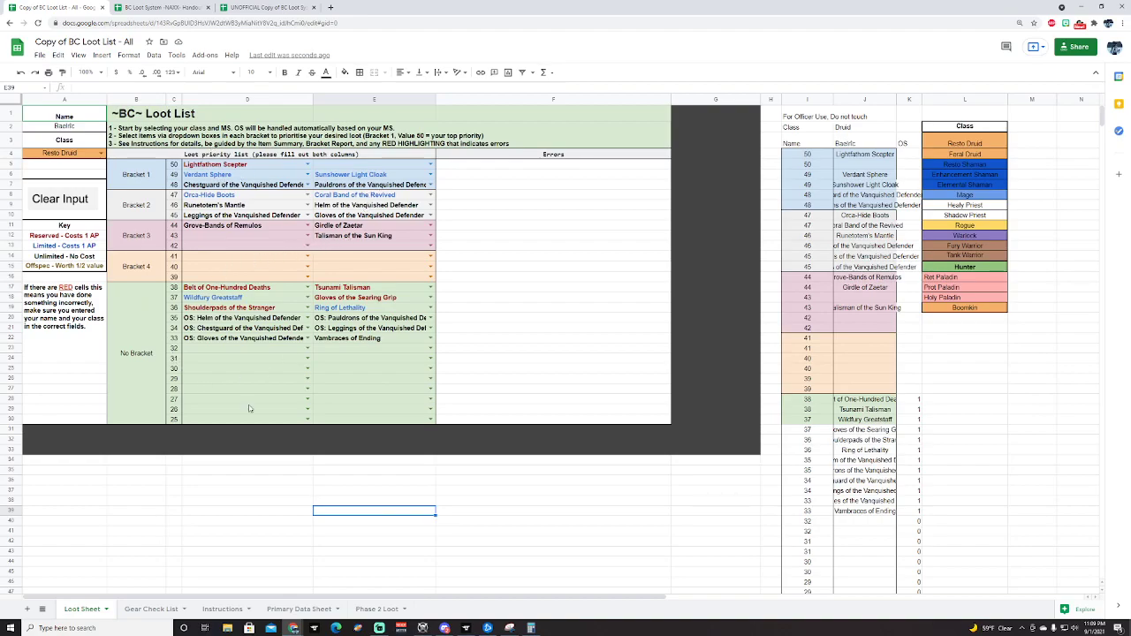
pyautogui.moveTo(150, 291); pyautogui.dragTo(367, 334)
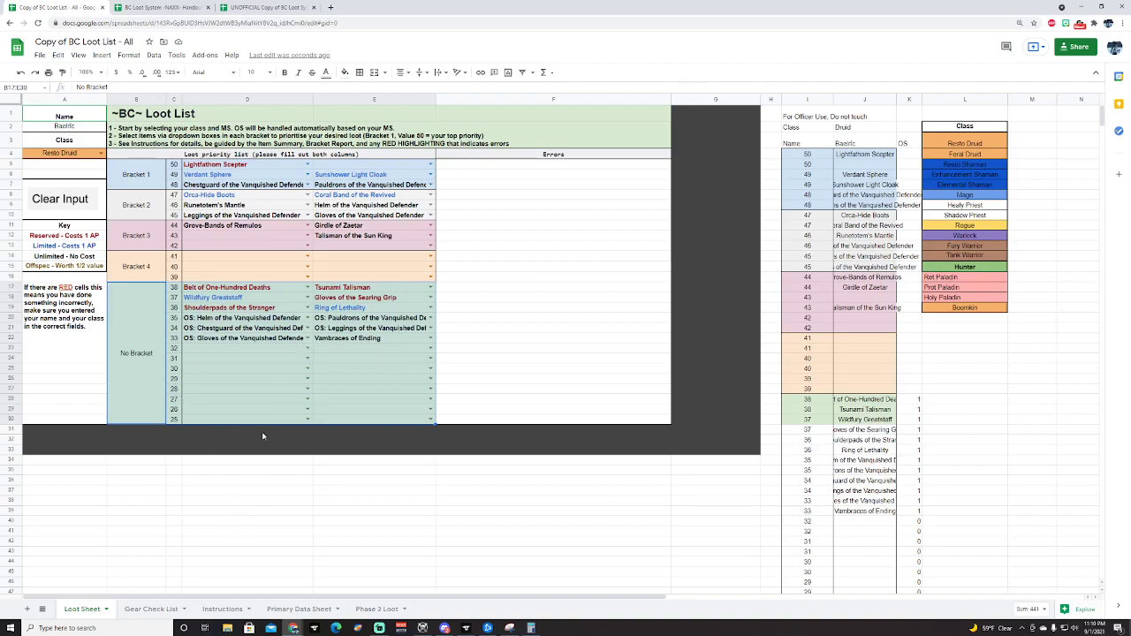
pyautogui.click(209, 320)
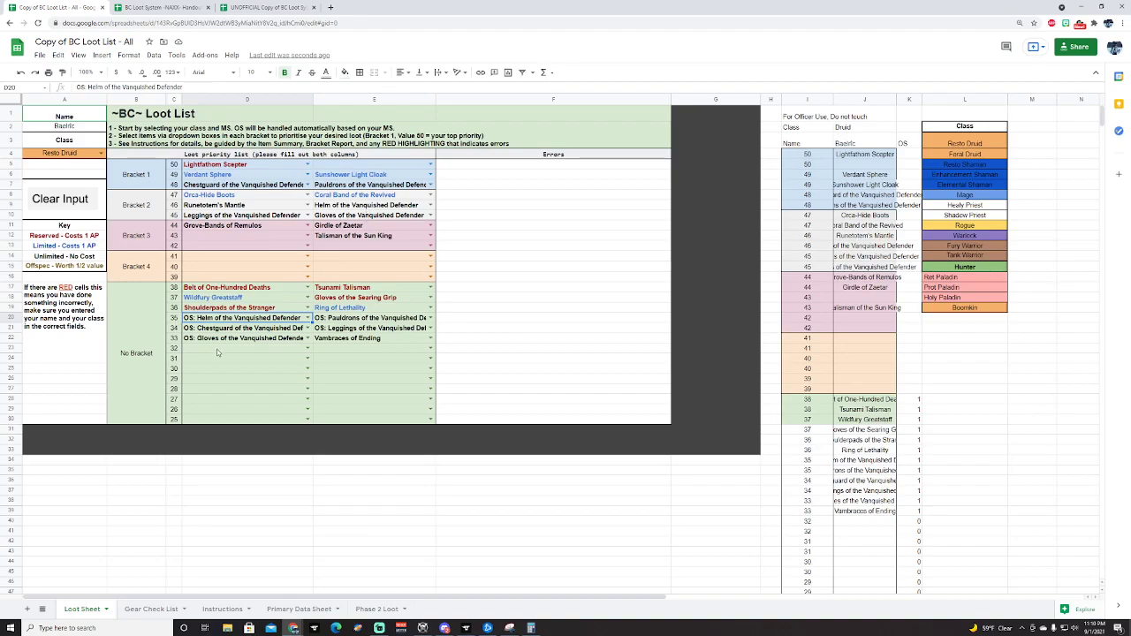
pyautogui.click(335, 550)
pyautogui.click(289, 491)
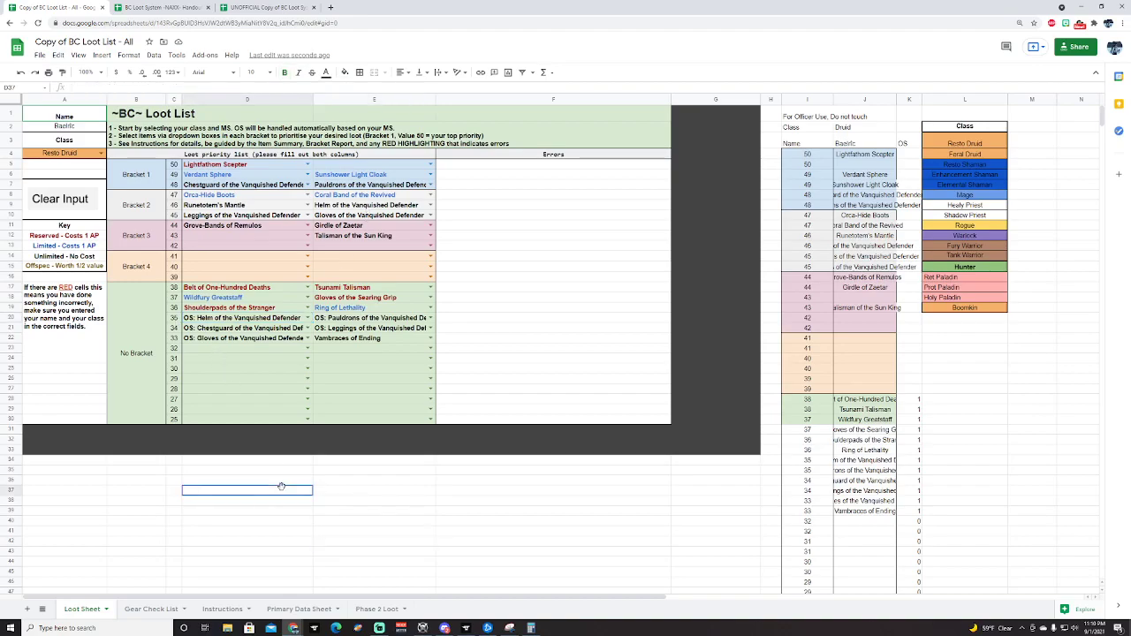
pyautogui.click(210, 293)
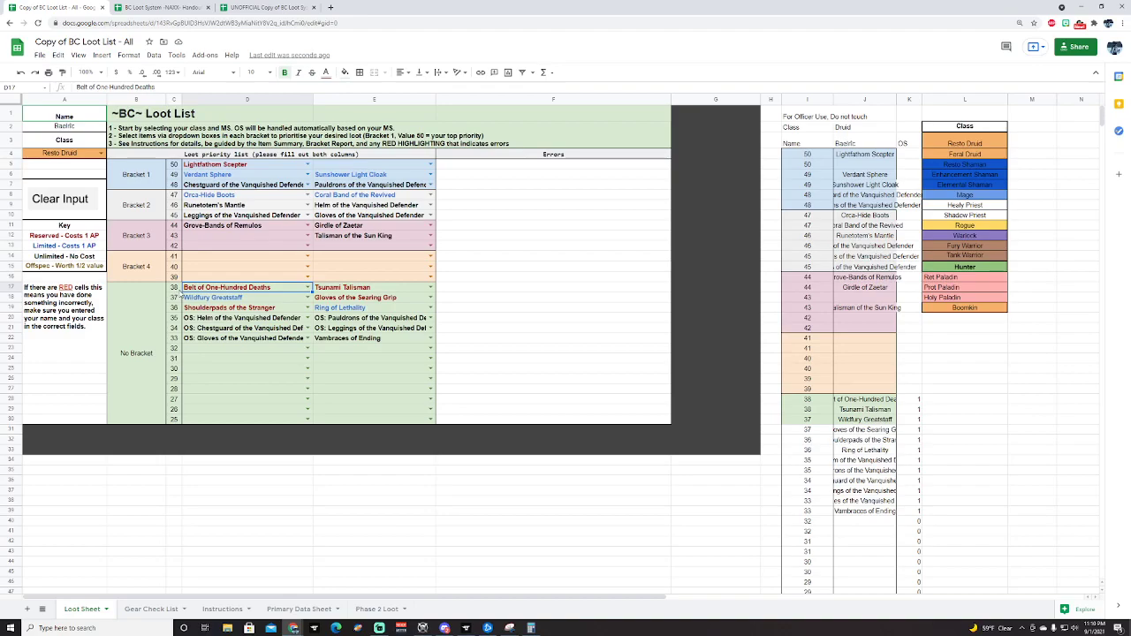
pyautogui.click(393, 470)
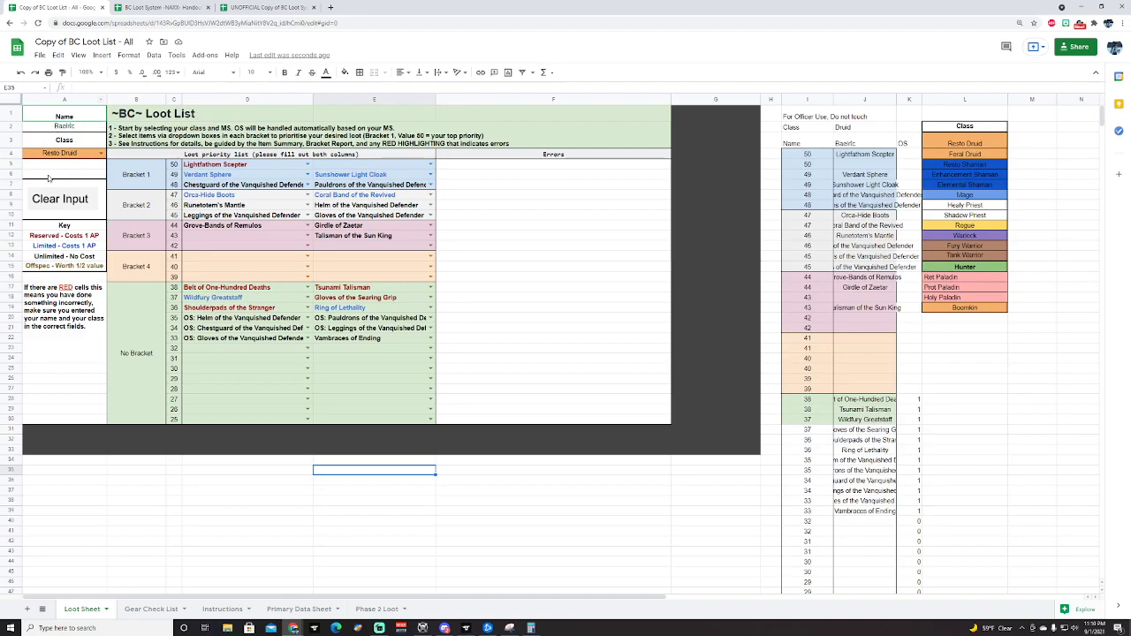
pyautogui.click(541, 508)
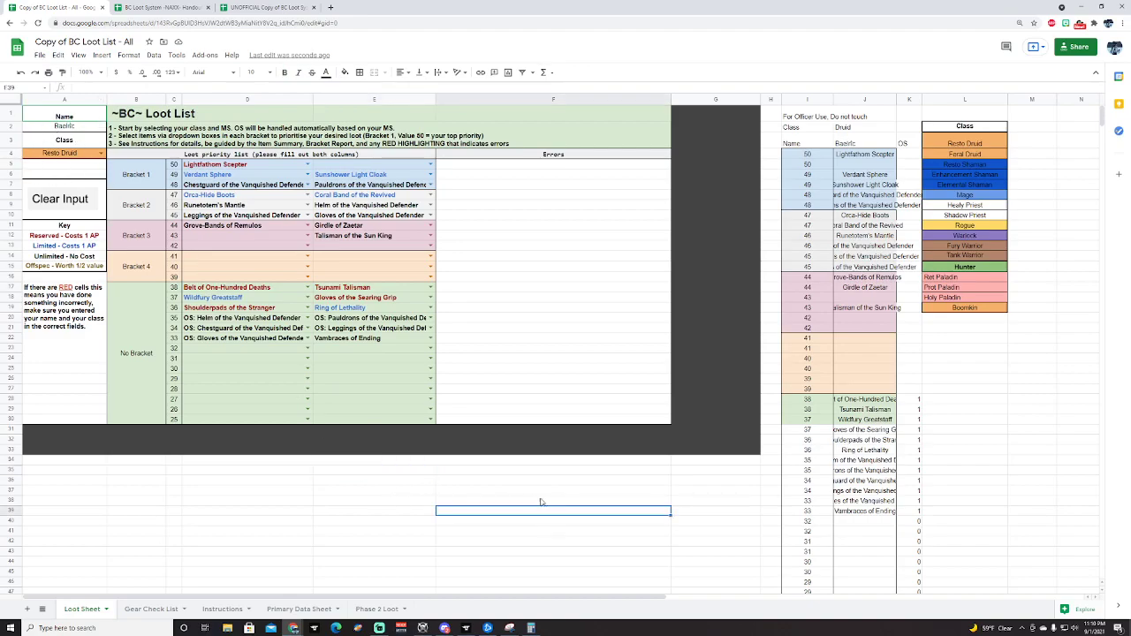
pyautogui.click(443, 502)
pyautogui.click(334, 505)
pyautogui.click(269, 508)
pyautogui.click(357, 508)
pyautogui.click(299, 506)
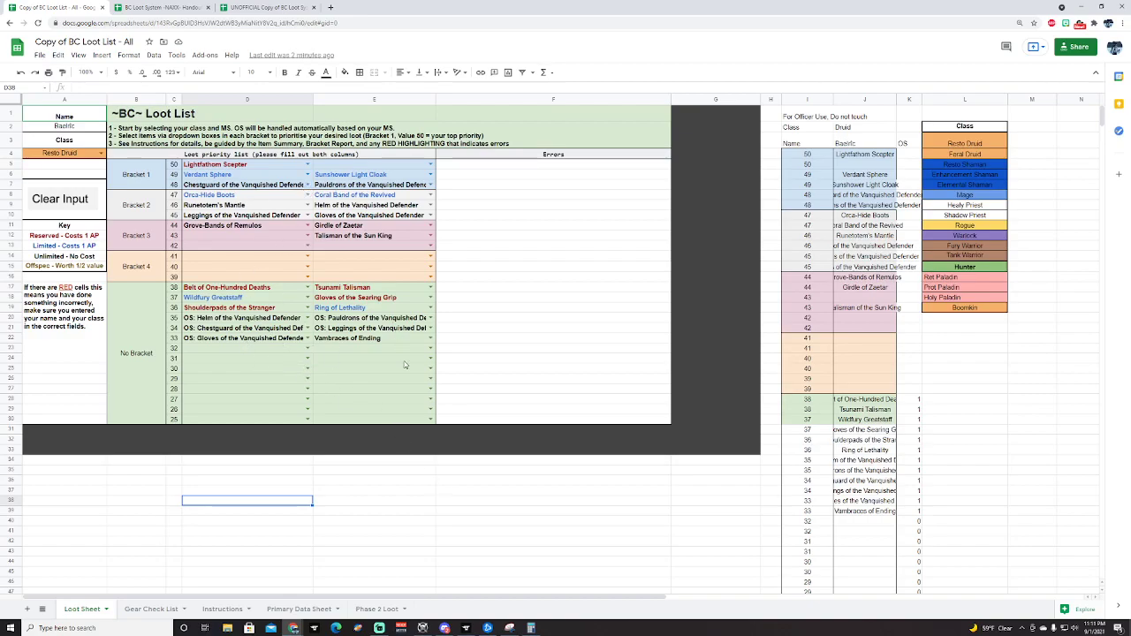
pyautogui.click(413, 493)
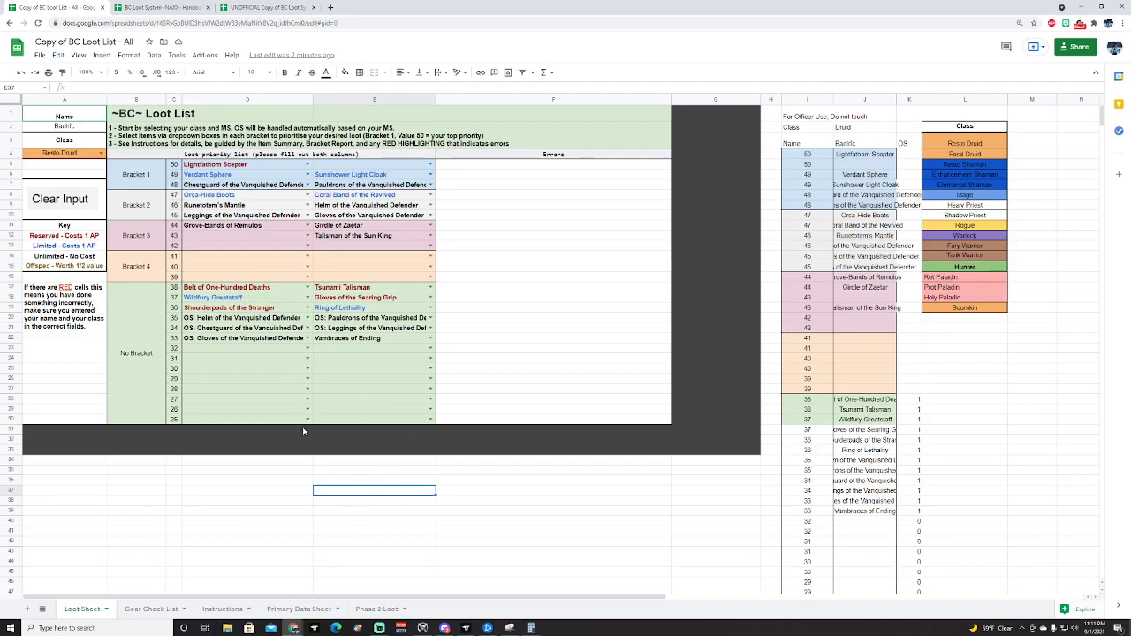
pyautogui.click(282, 562)
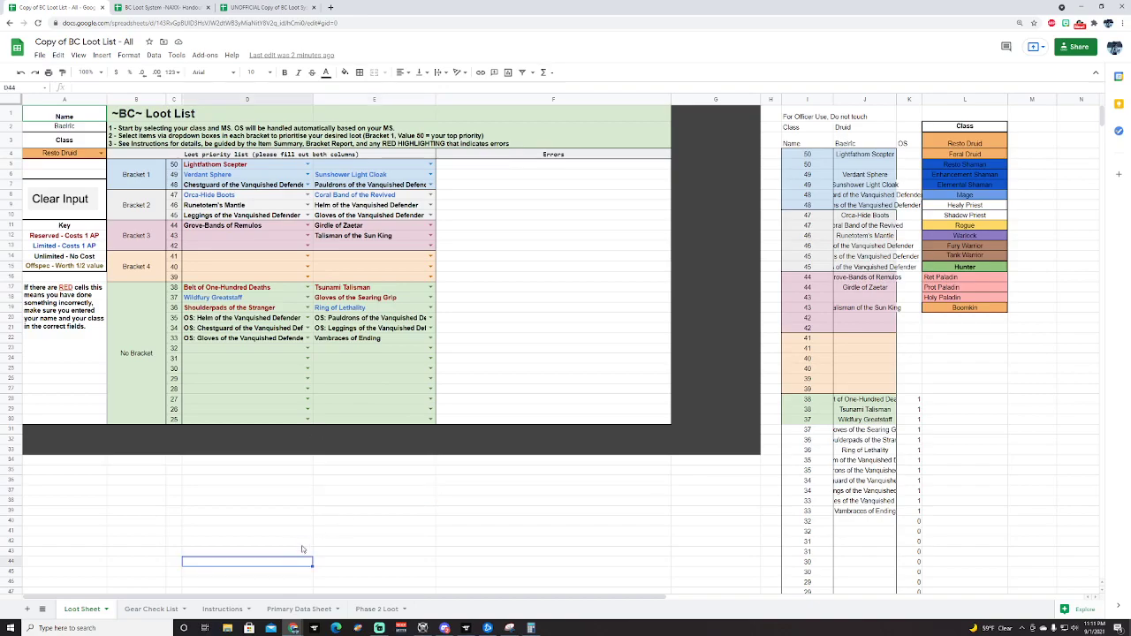
pyautogui.click(357, 566)
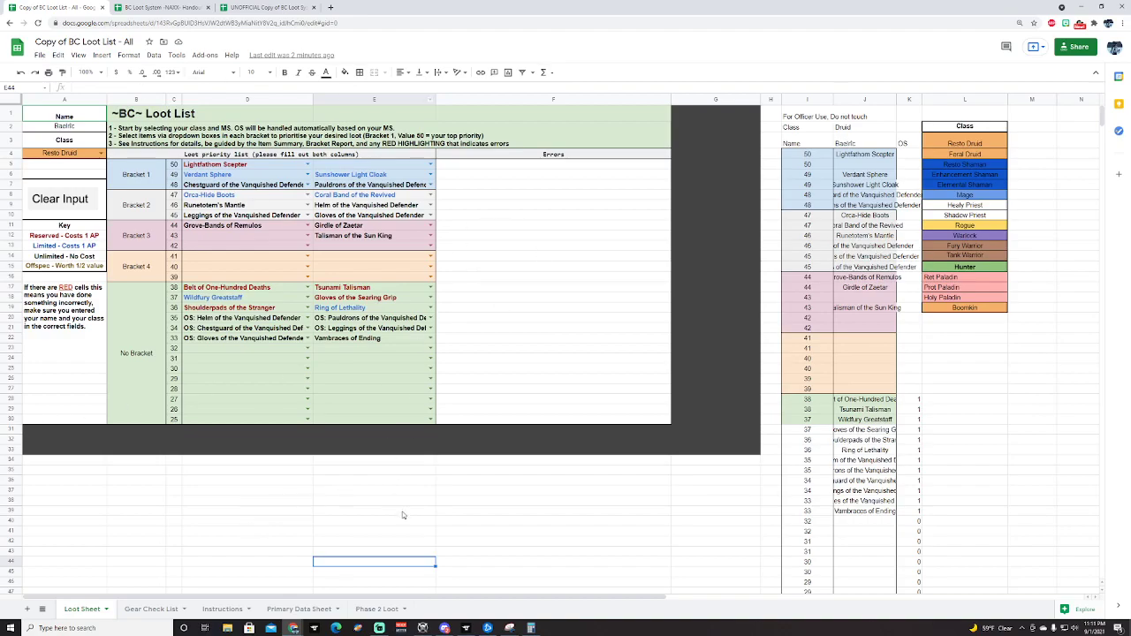
pyautogui.click(249, 533)
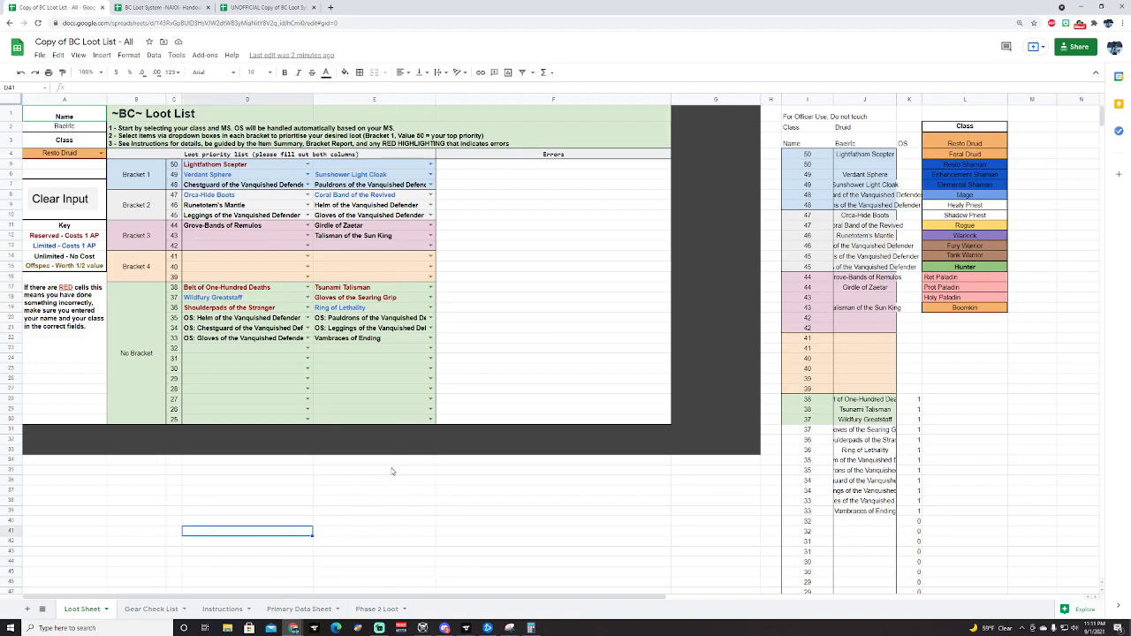
pyautogui.click(355, 532)
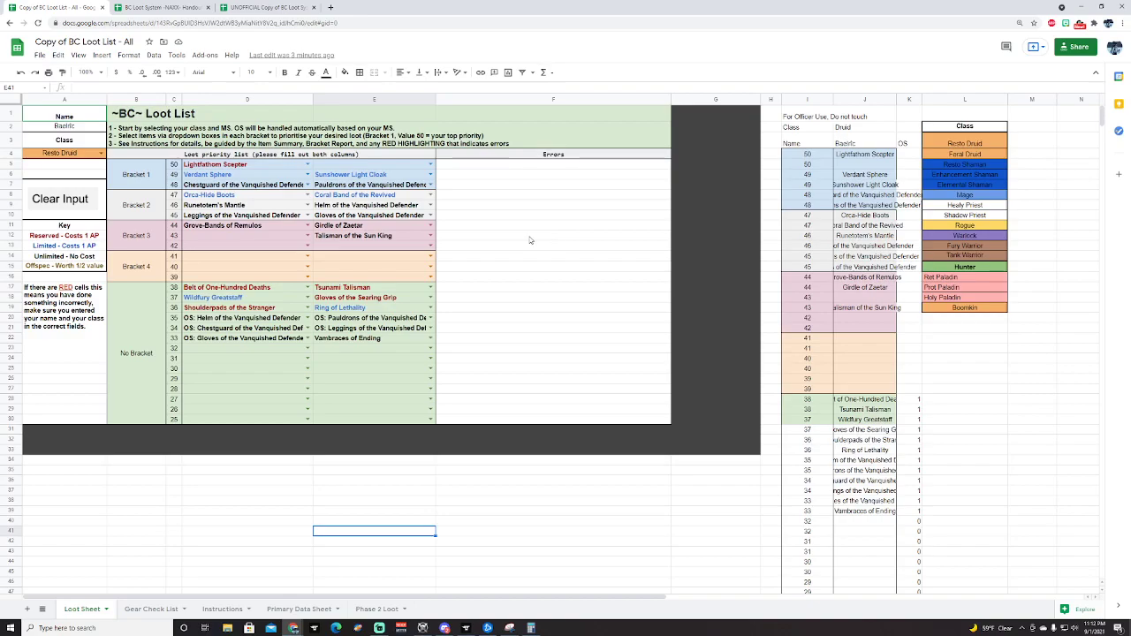
# Open the Naxx Loot sheet of the BC Loot System -NAXX- handout and examine the Harbinger of Doom ranking row.
pyautogui.click(146, 6)
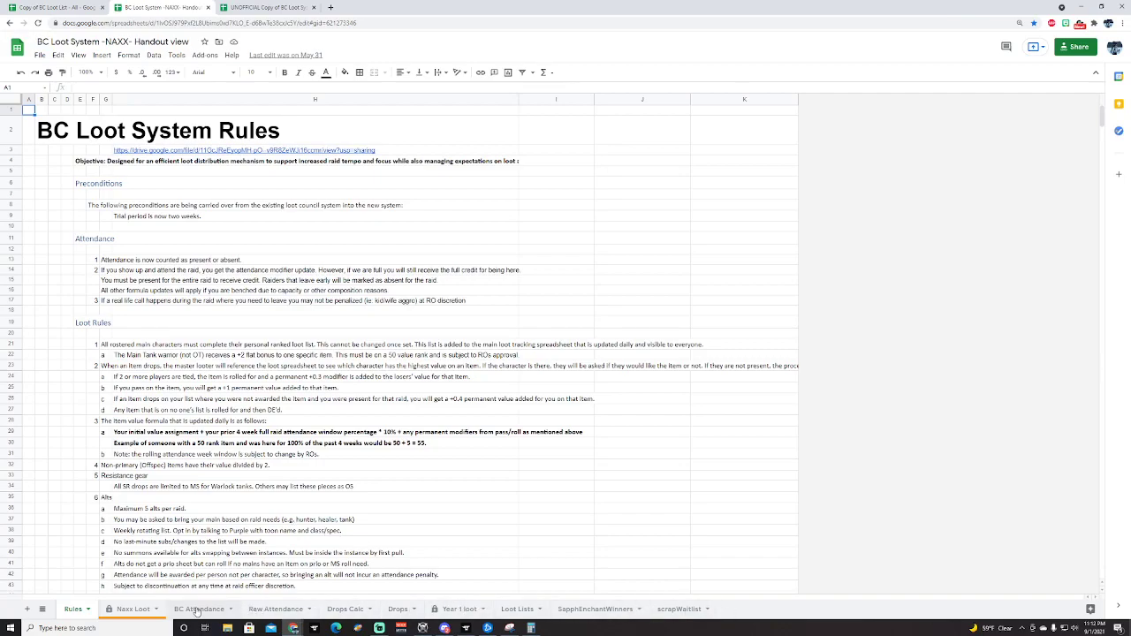
pyautogui.click(133, 608)
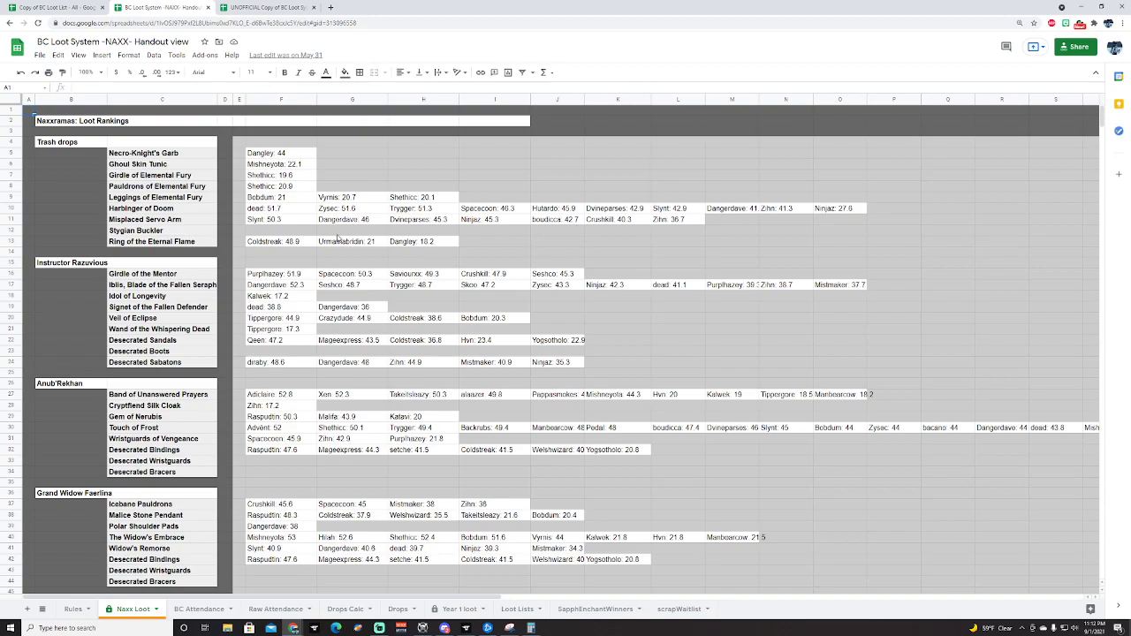
pyautogui.click(147, 208)
pyautogui.click(344, 209)
pyautogui.click(430, 215)
pyautogui.click(481, 214)
pyautogui.click(552, 208)
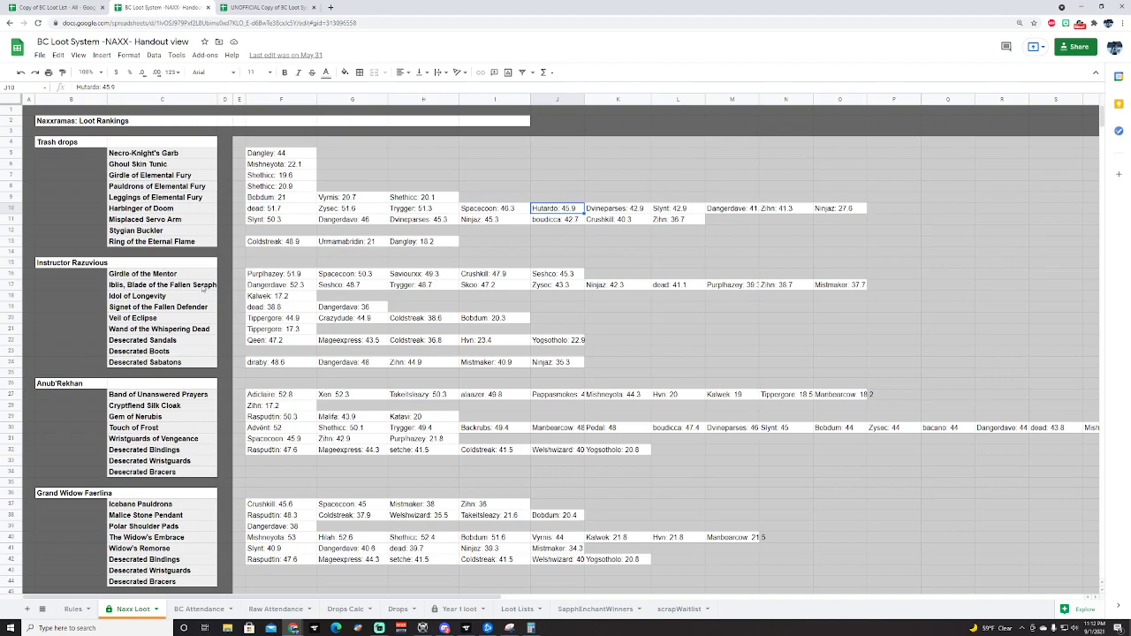
# Compare the values of the three highest-ranked characters for Harbinger of Doom.
pyautogui.click(267, 211)
pyautogui.click(343, 211)
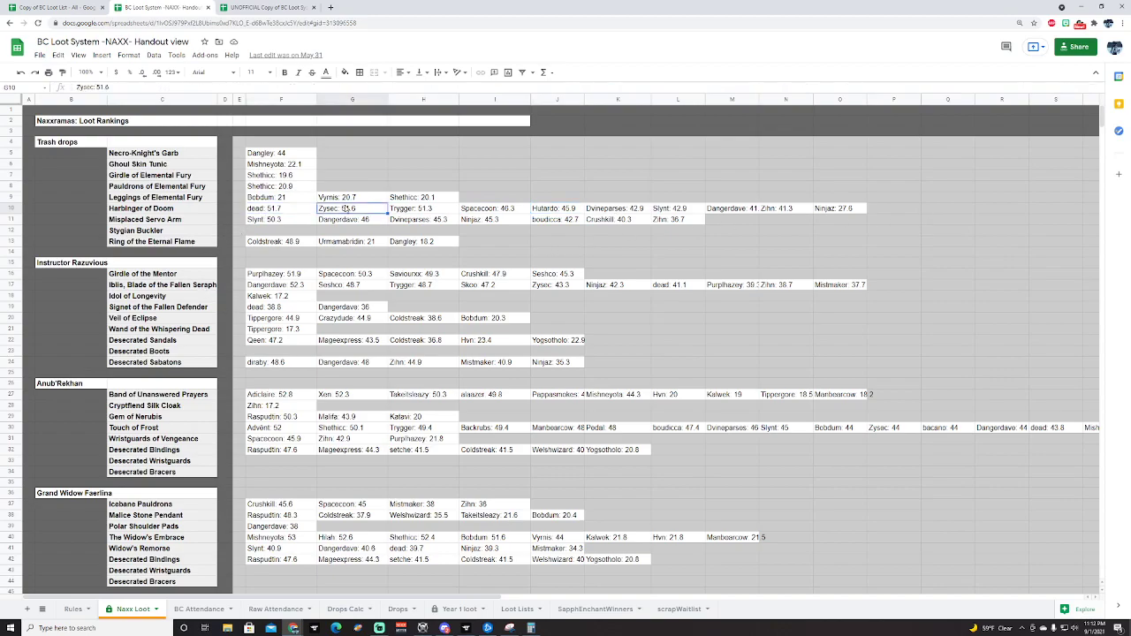
pyautogui.click(442, 212)
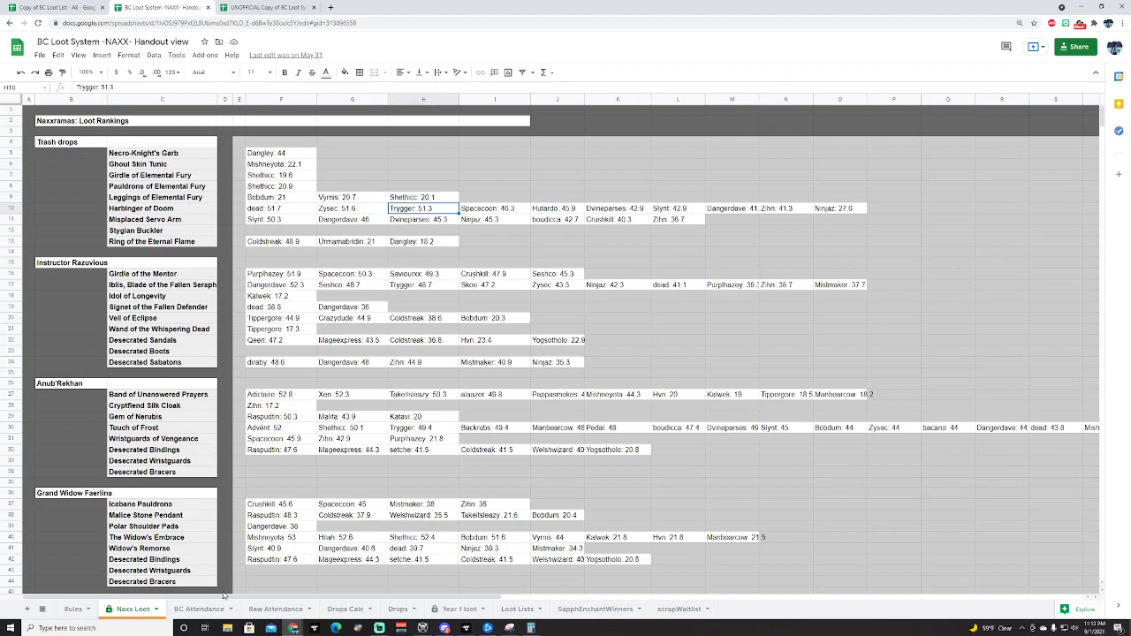
pyautogui.click(269, 208)
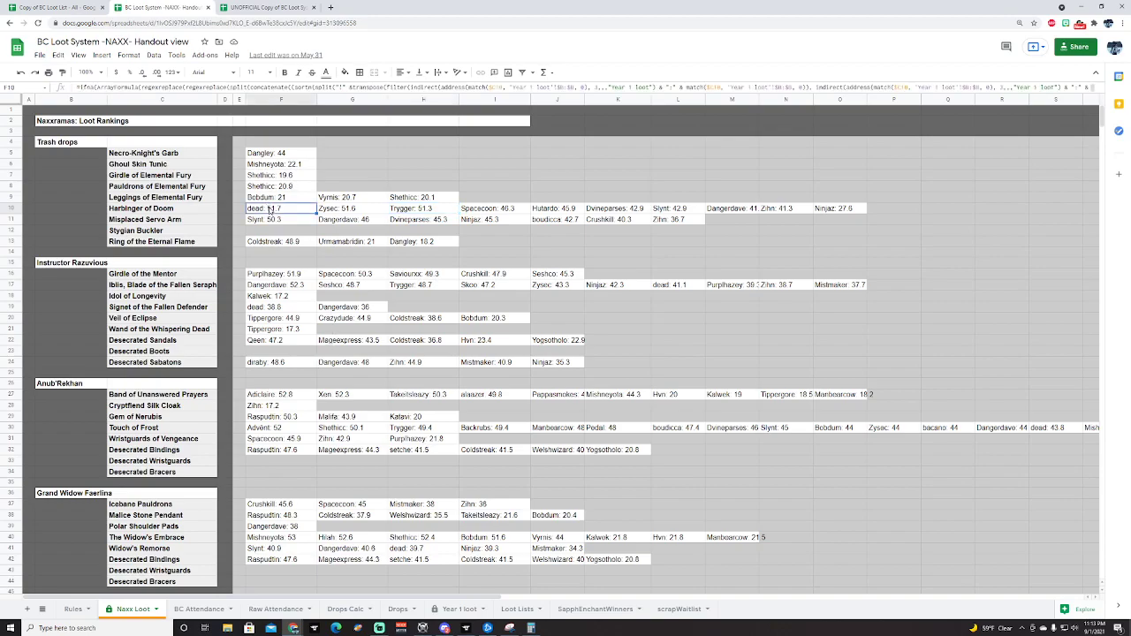
pyautogui.click(356, 211)
pyautogui.click(277, 211)
pyautogui.click(343, 213)
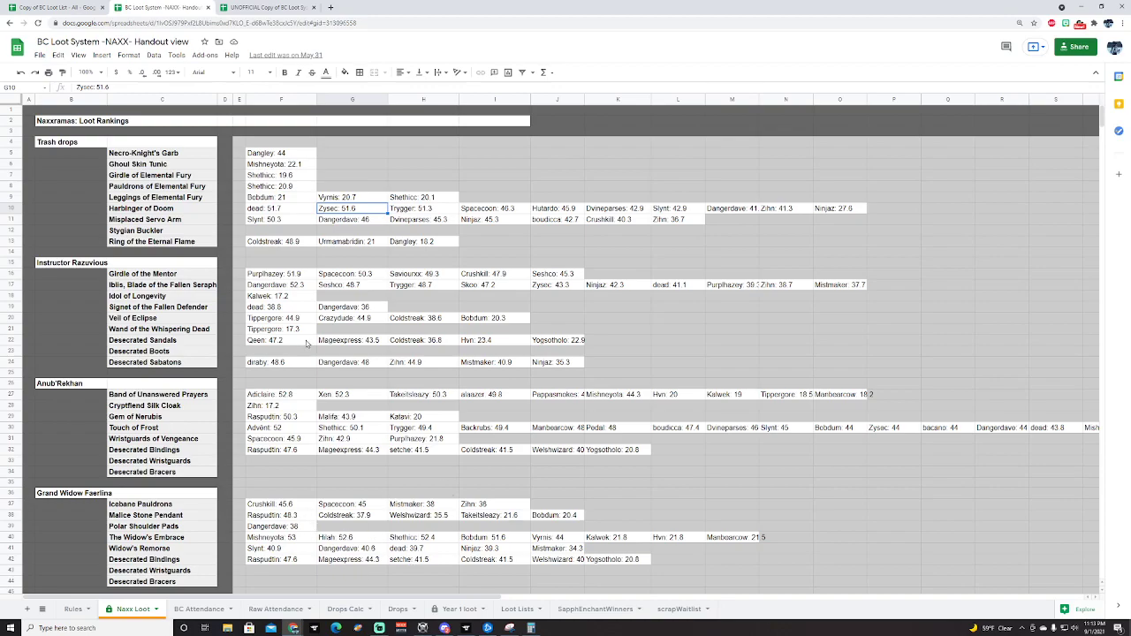
pyautogui.click(278, 212)
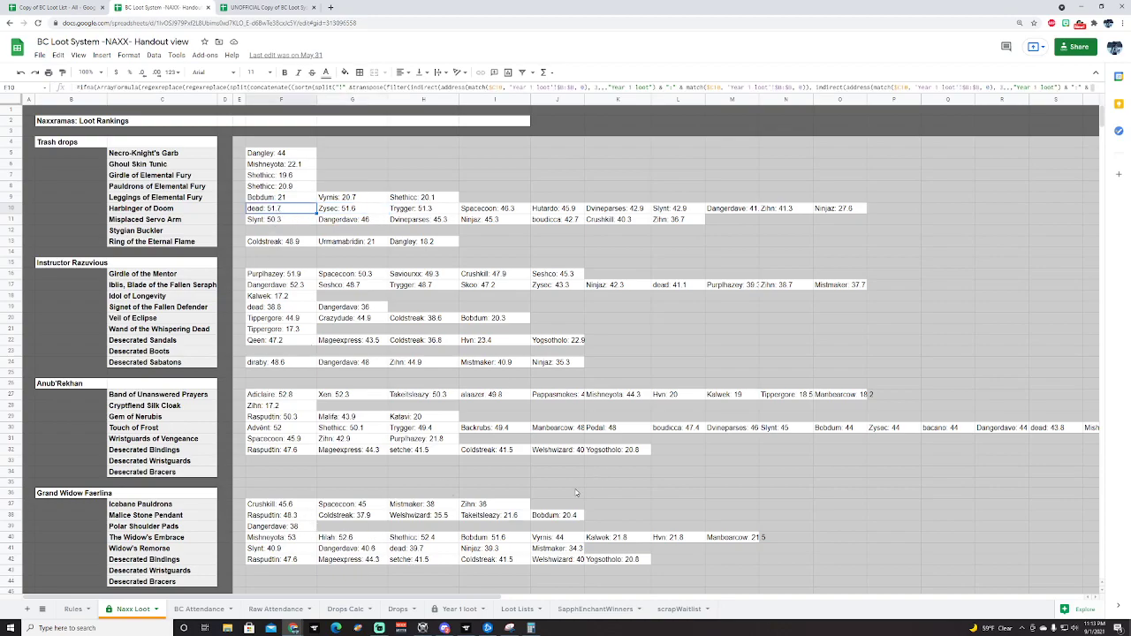
# Search the Loot Lists sheet for "dead" and bring that rogue's list into view.
pyautogui.click(514, 610)
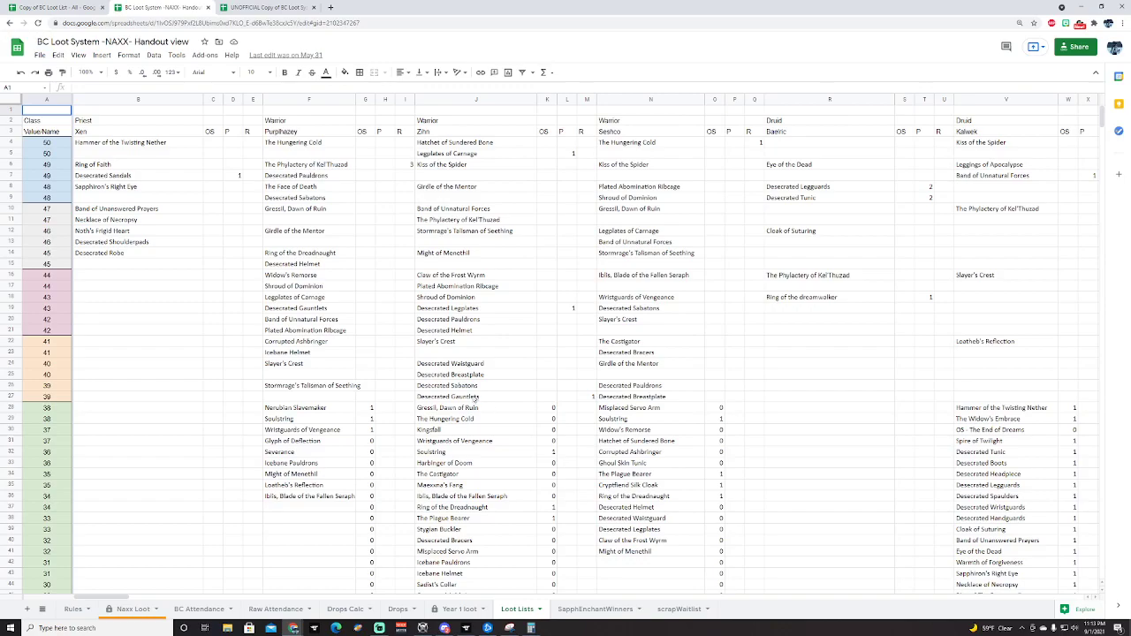
pyautogui.click(651, 200)
pyautogui.hotkey('ctrl', 'f')
pyautogui.write('dead')
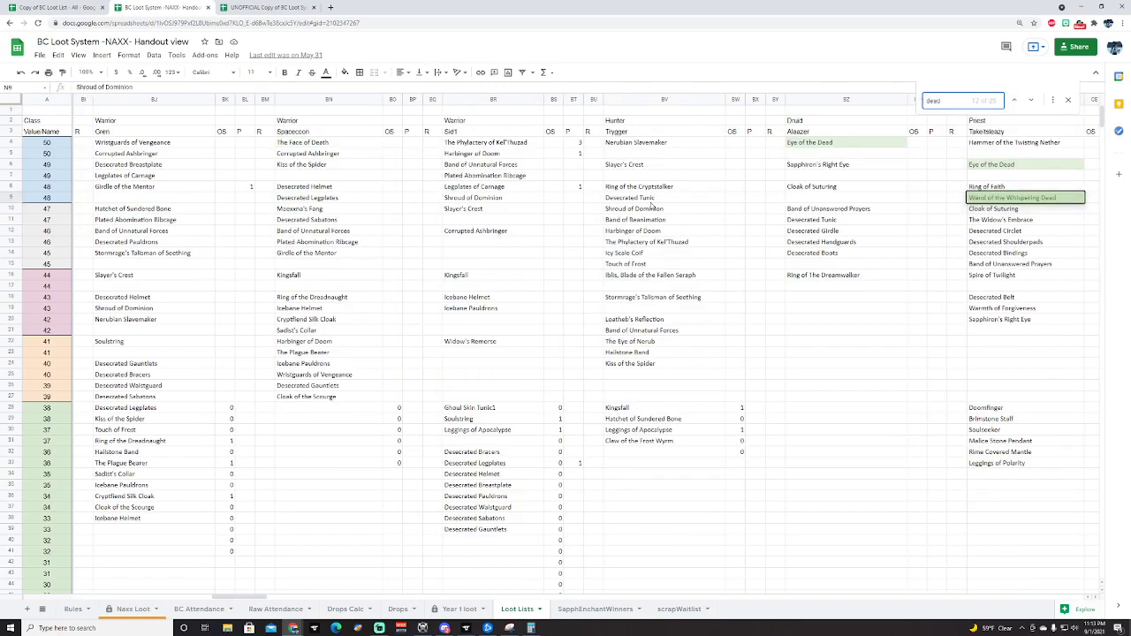
pyautogui.click(1030, 102)
pyautogui.click(1030, 103)
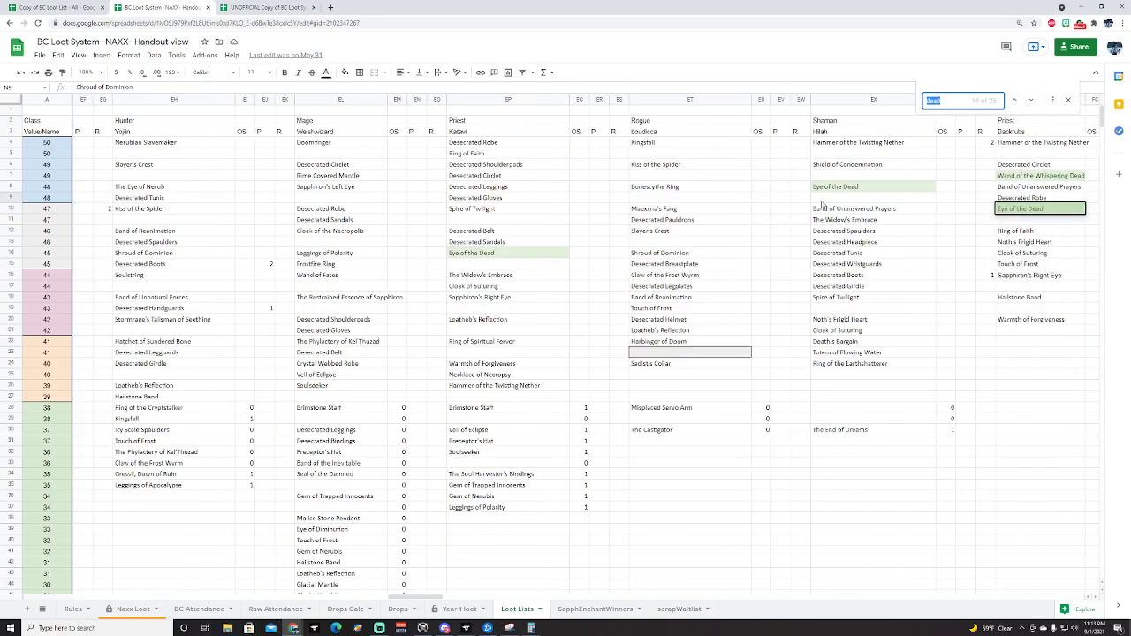
pyautogui.click(1013, 101)
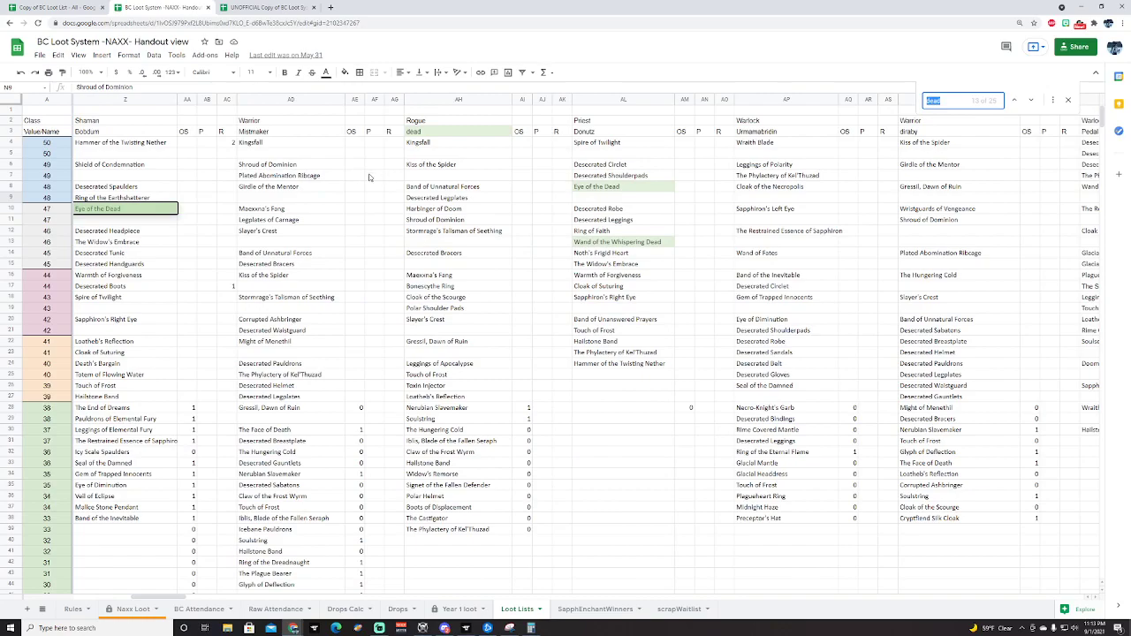
# Enter 1 in the P column beside Harbinger of Doom in the rogue "dead" loot list.
pyautogui.click(469, 144)
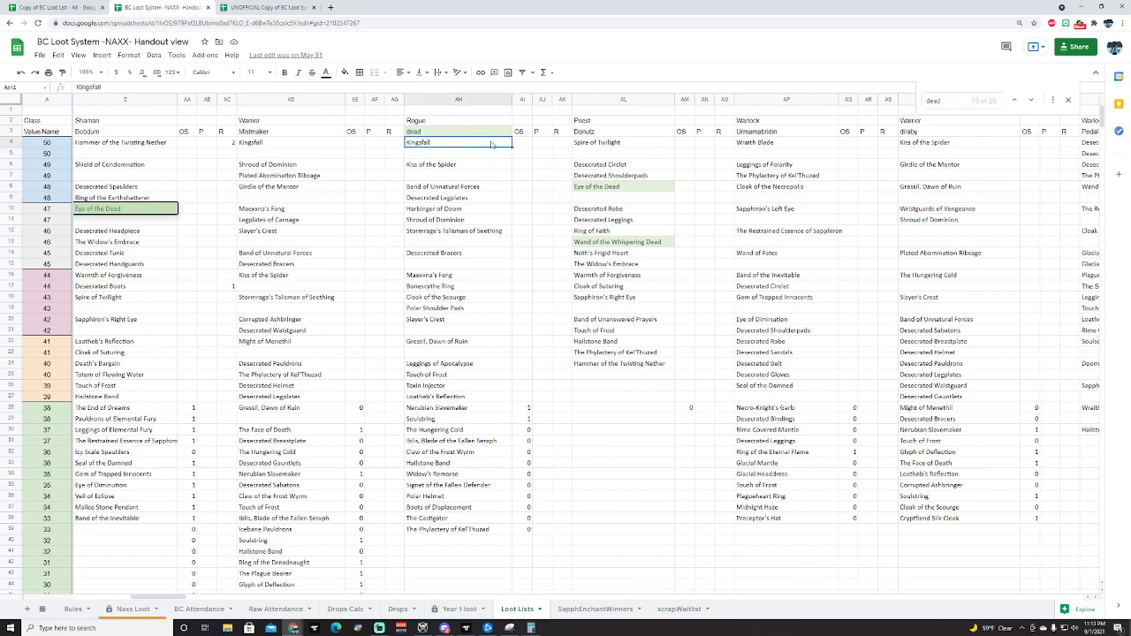
pyautogui.click(542, 142)
pyautogui.click(542, 186)
pyautogui.click(542, 242)
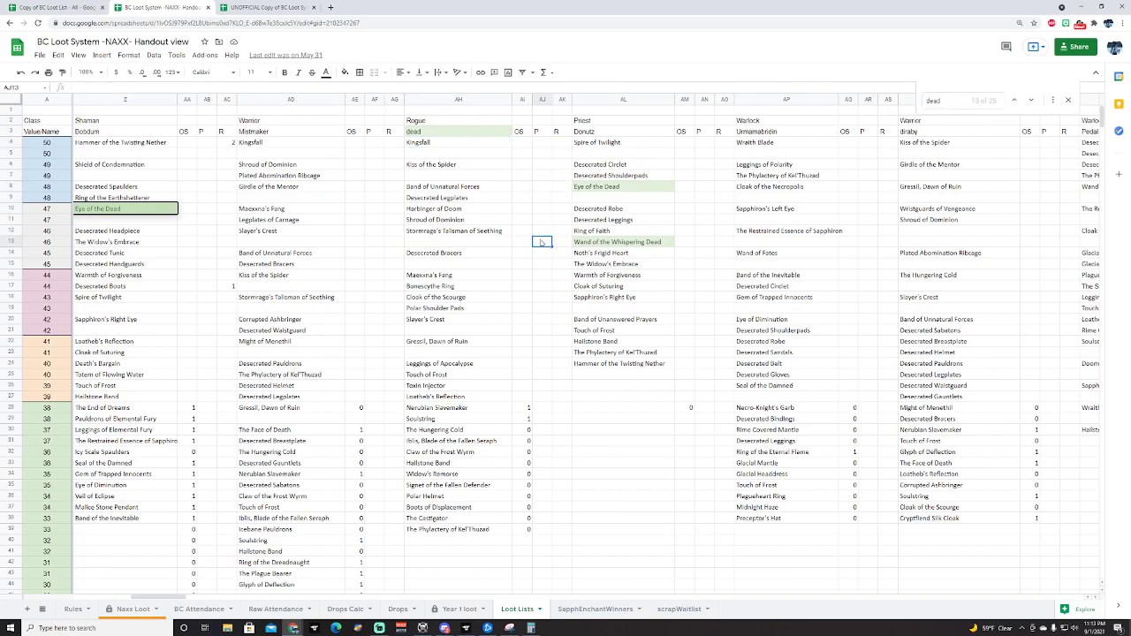
pyautogui.click(545, 133)
pyautogui.click(546, 208)
pyautogui.write('1')
pyautogui.press('Return')
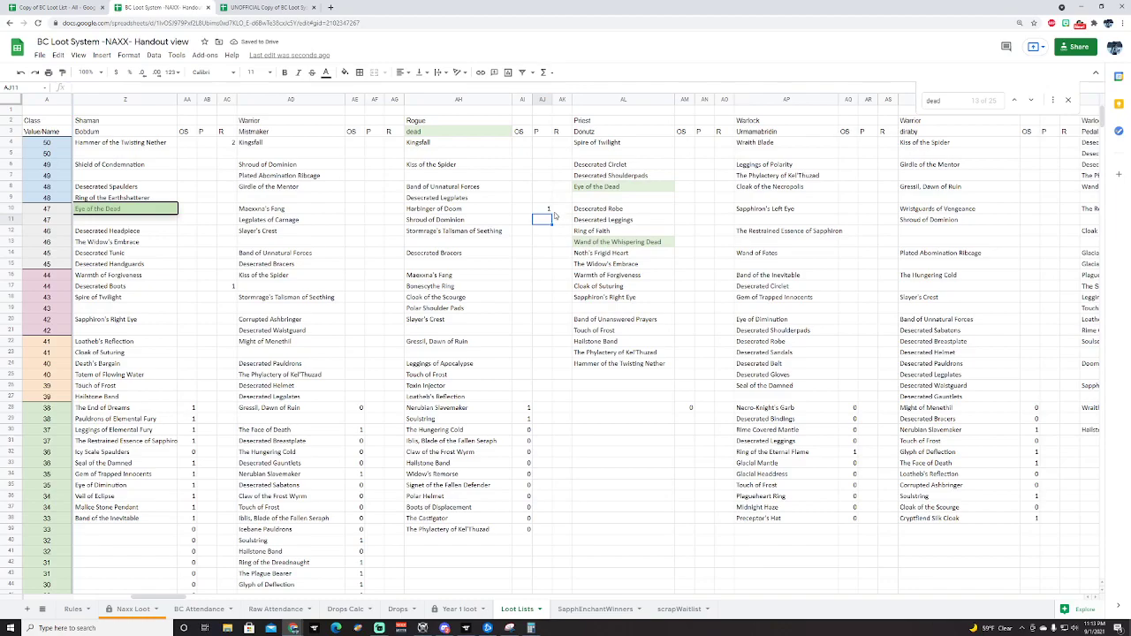
# Return to the Naxx Loot rankings, dismiss the search, and compare the top two Harbinger of Doom values.
pyautogui.click(132, 609)
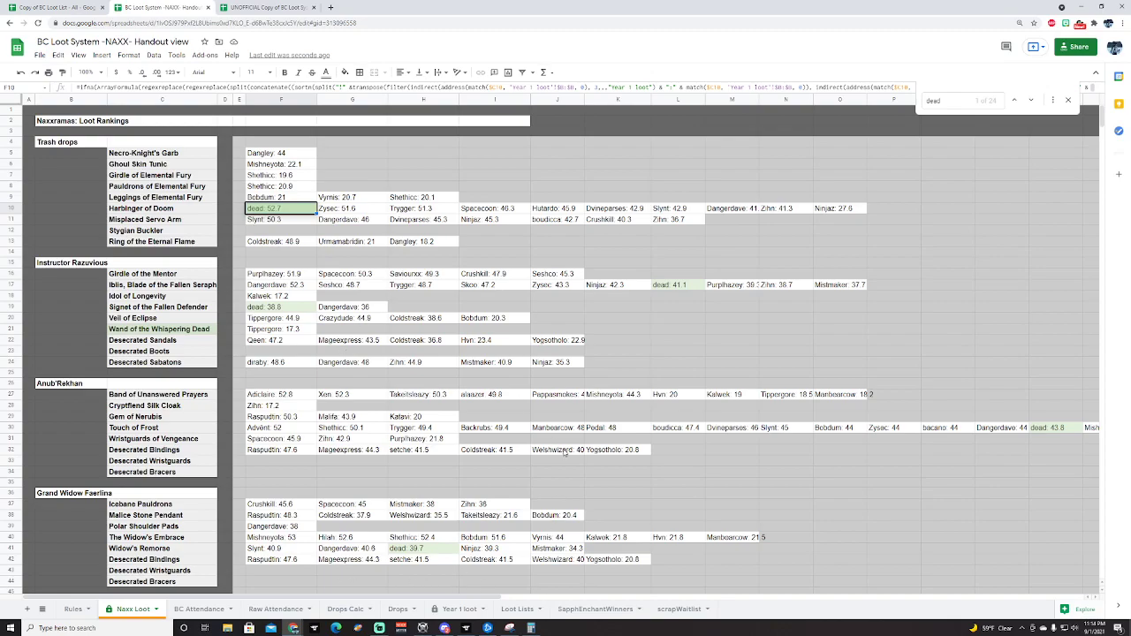
pyautogui.click(1068, 100)
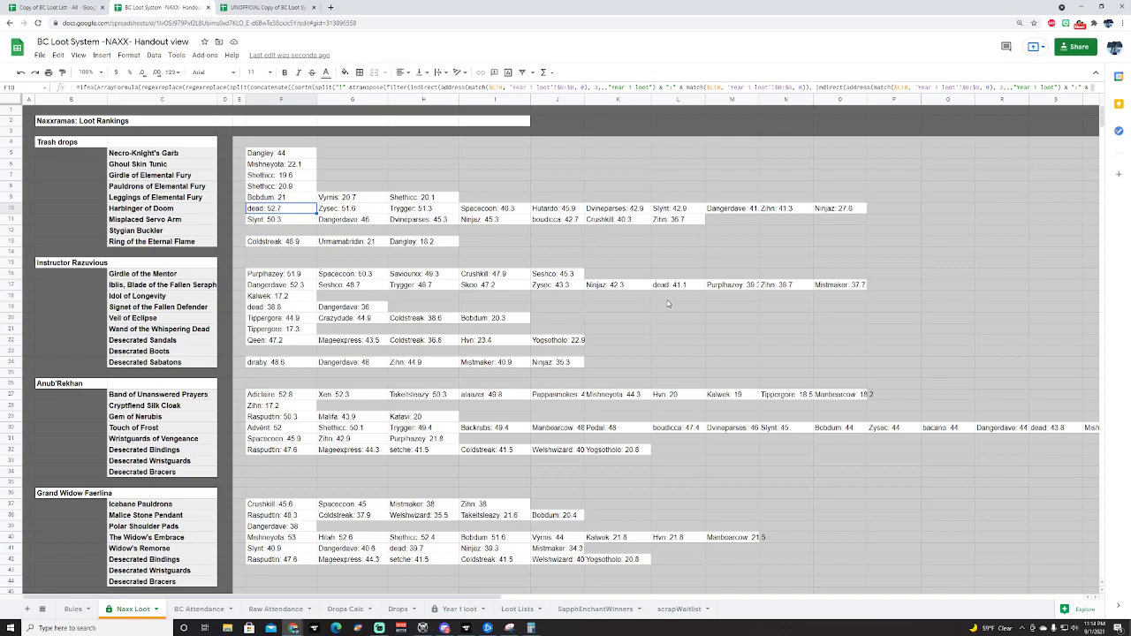
pyautogui.click(336, 209)
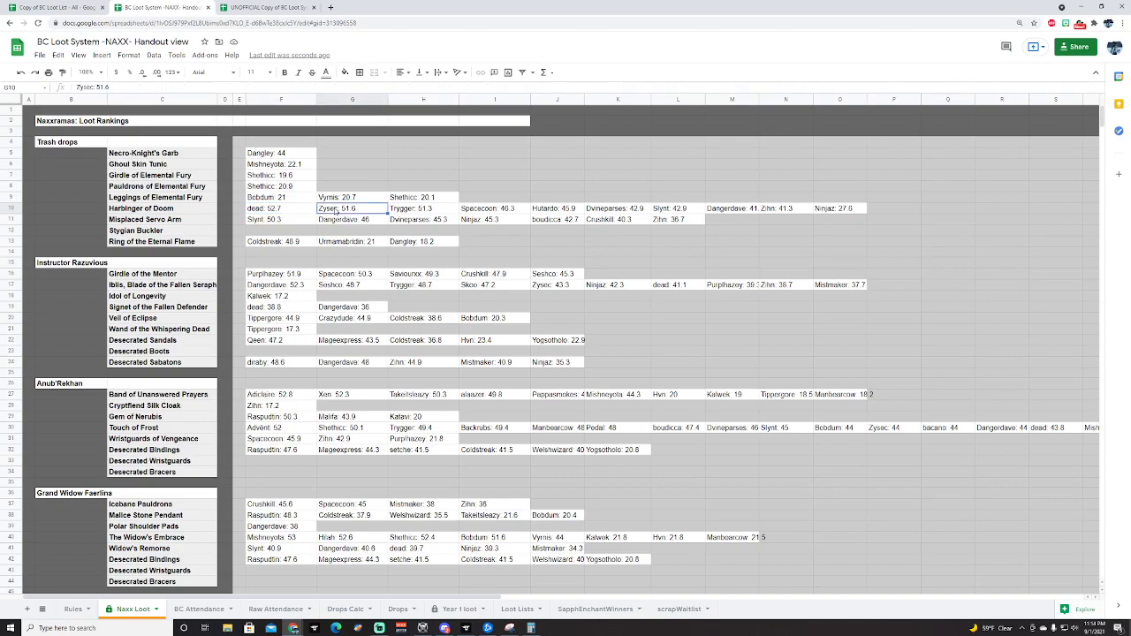
pyautogui.click(297, 210)
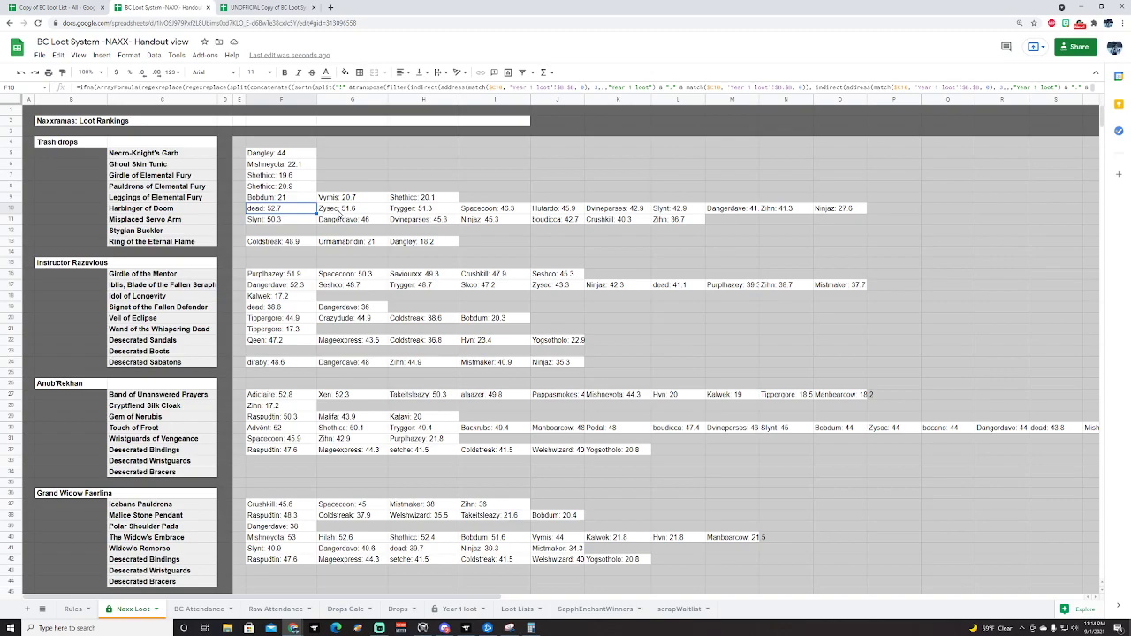
pyautogui.click(340, 213)
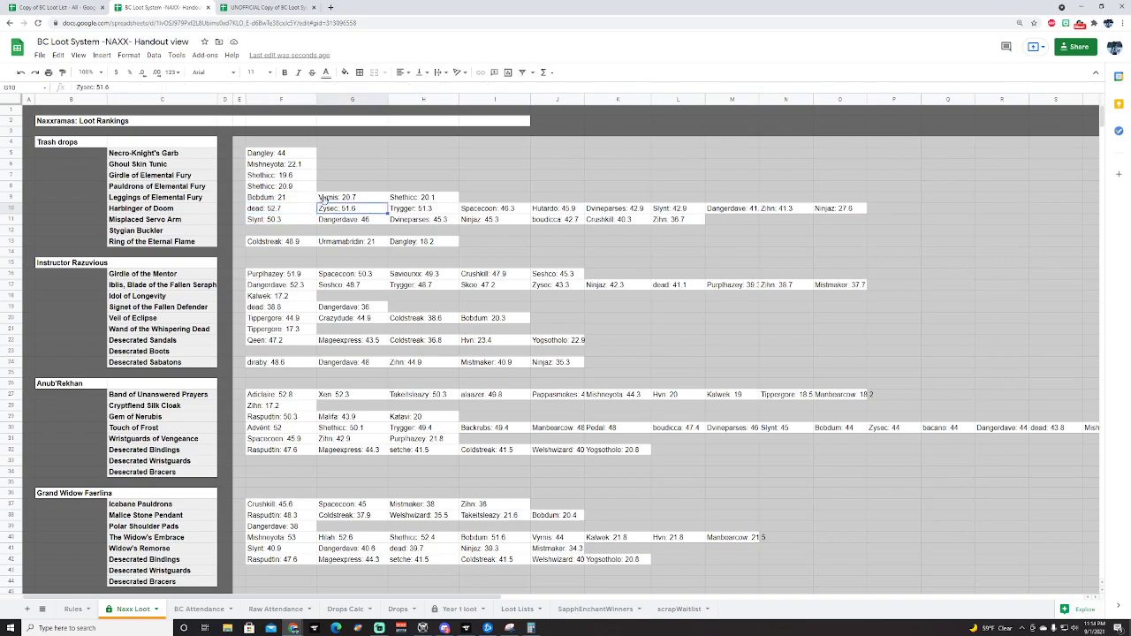
pyautogui.click(283, 212)
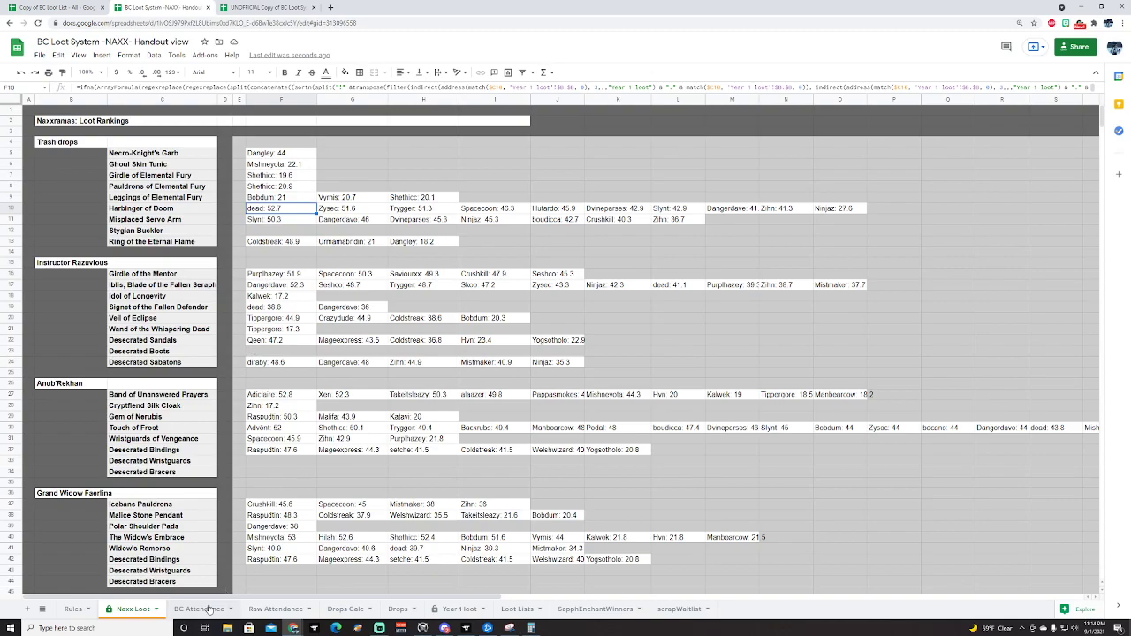
pyautogui.scroll(-2, 221, 181)
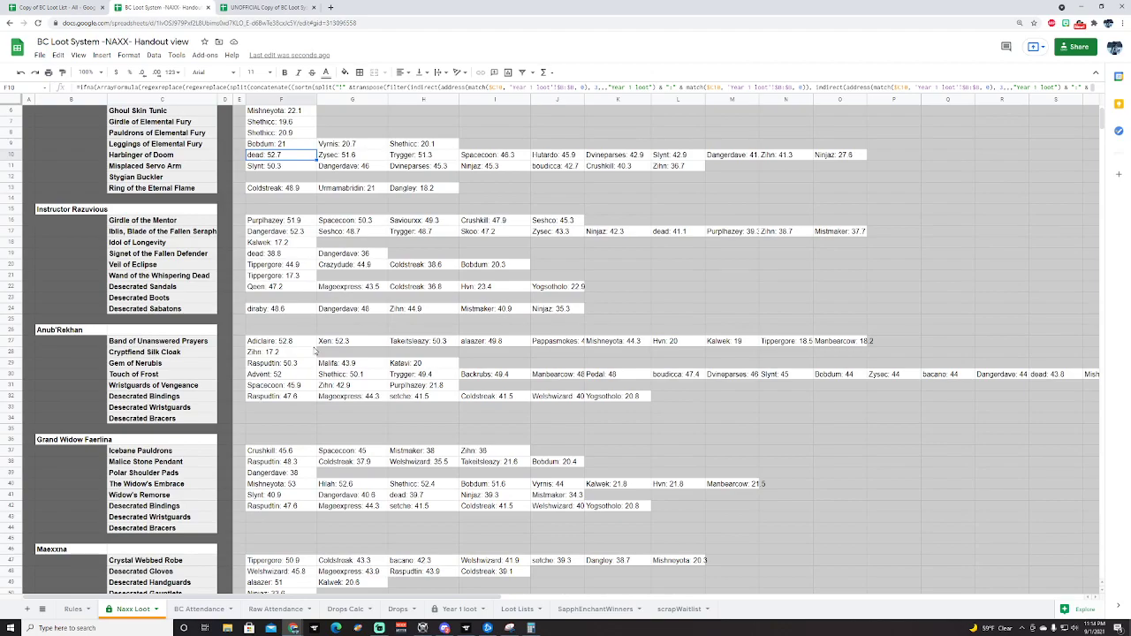
# Examine the BC Attendance sheets of the SSC/TK and NAXX handouts, including the first raider's attendance percentage in the NAXX one.
pyautogui.click(279, 8)
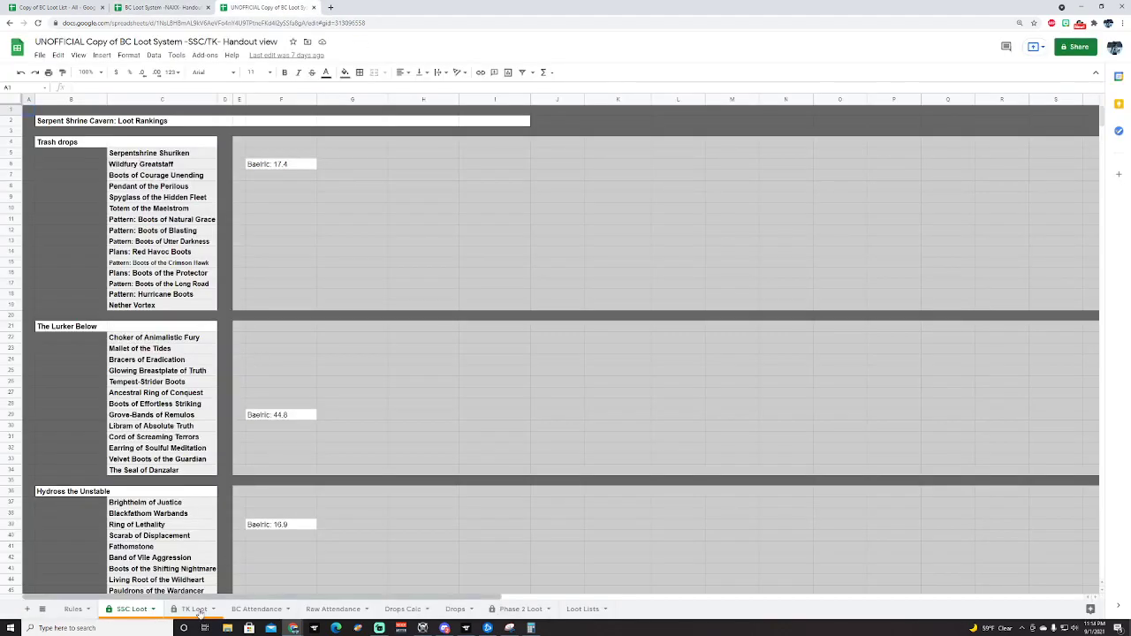
pyautogui.click(263, 611)
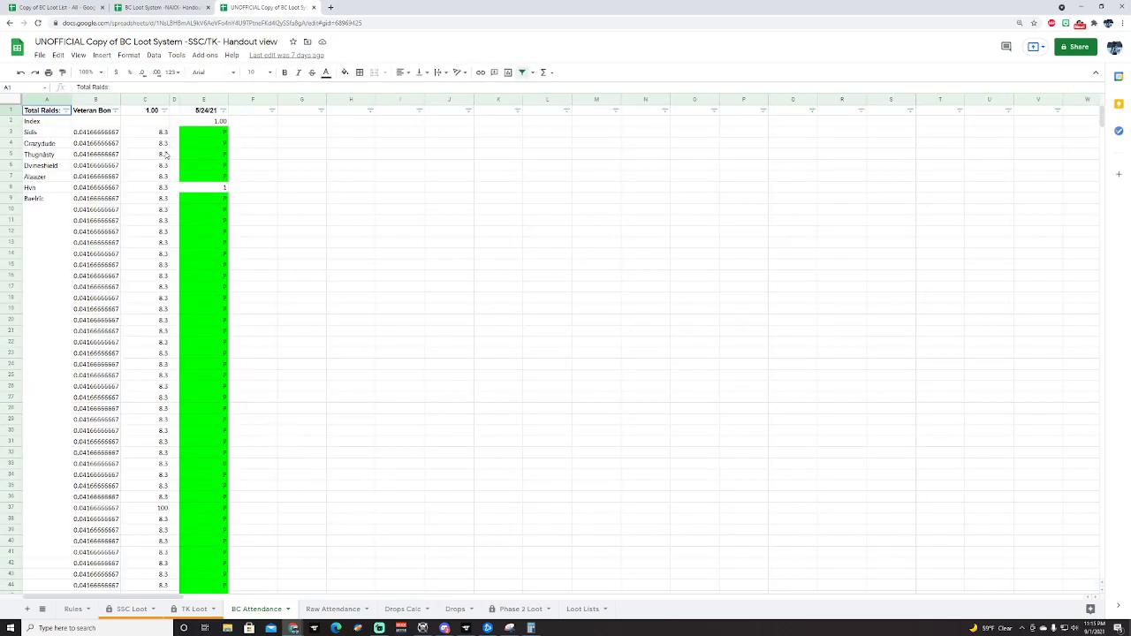
pyautogui.click(168, 7)
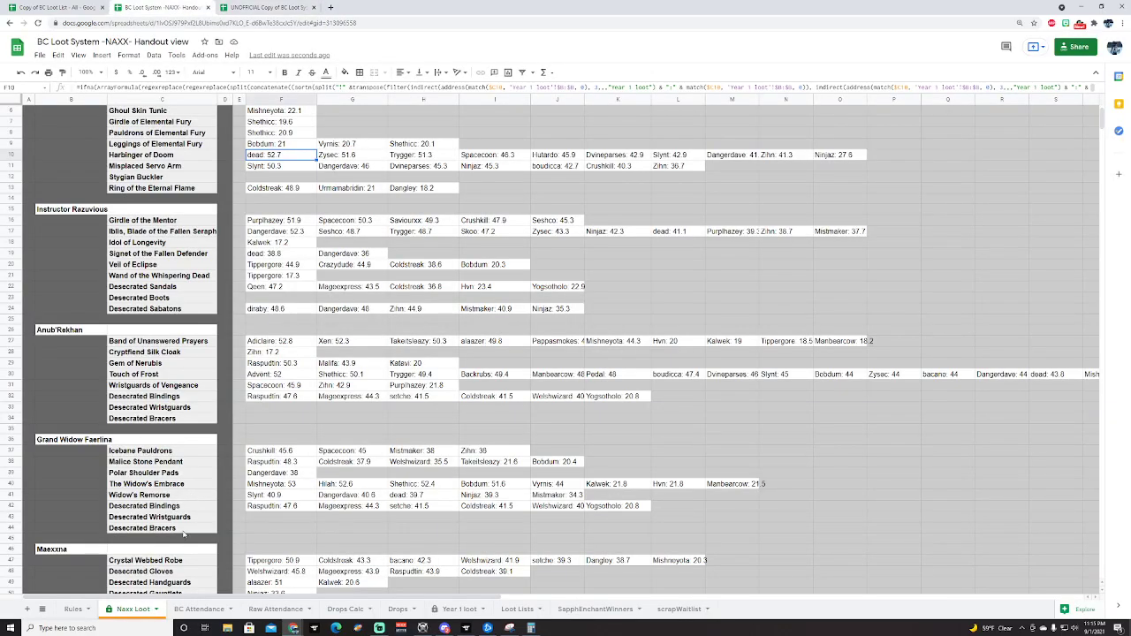
pyautogui.click(200, 609)
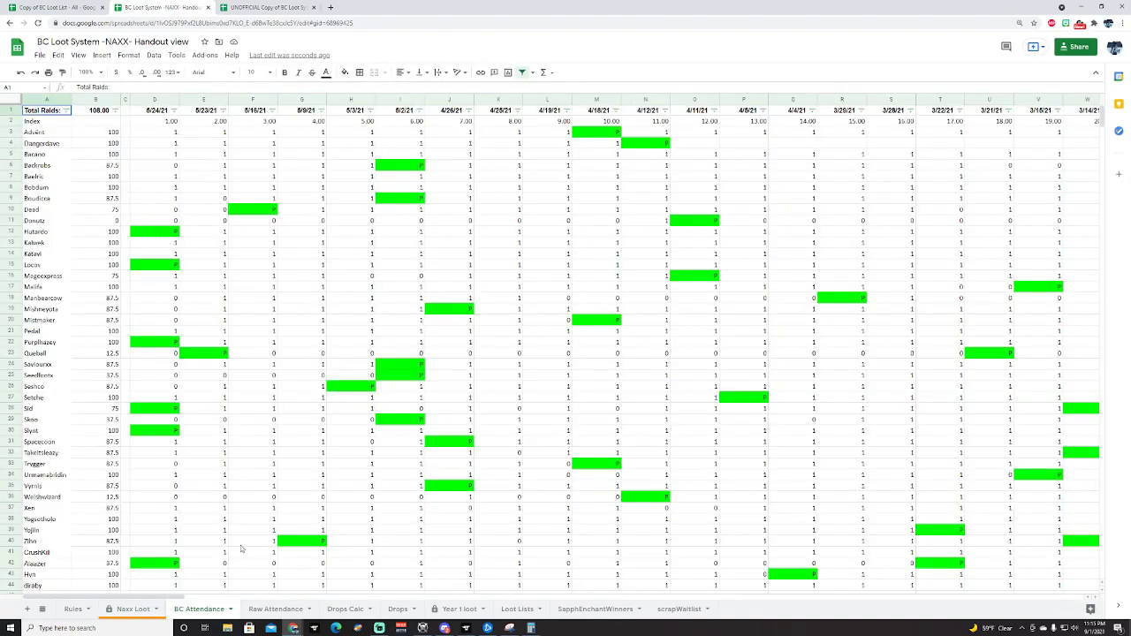
pyautogui.moveTo(155, 602); pyautogui.dragTo(456, 533)
pyautogui.click(106, 134)
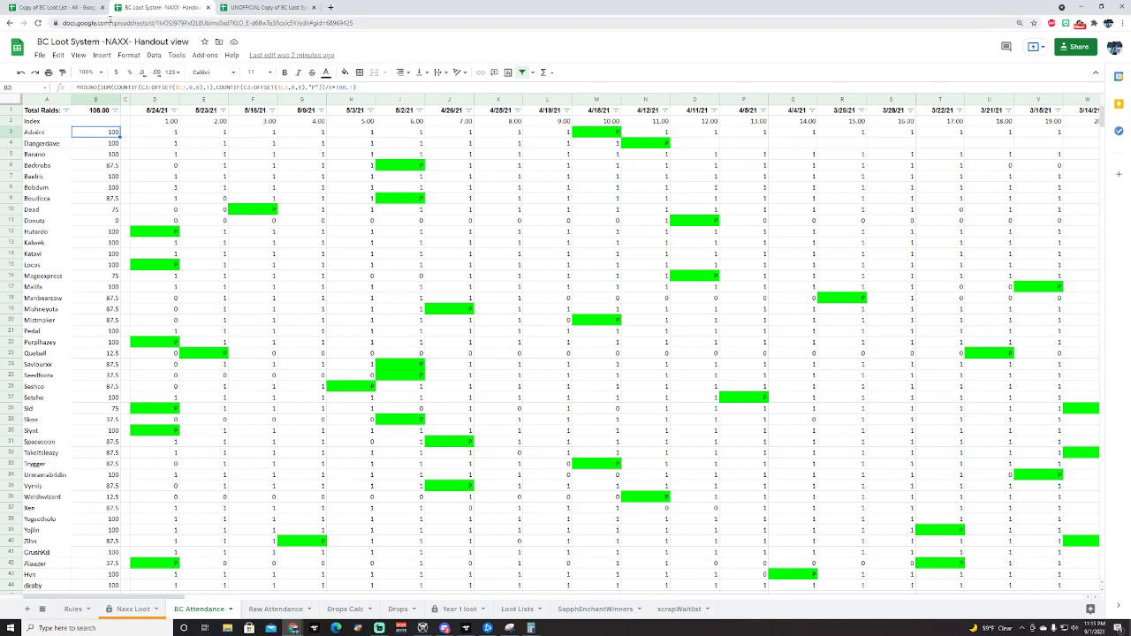
# Return to the BC Loot List spreadsheet and examine the priority values 50 to 33 and the top-ranked Lightfathom Scepter.
pyautogui.click(79, 7)
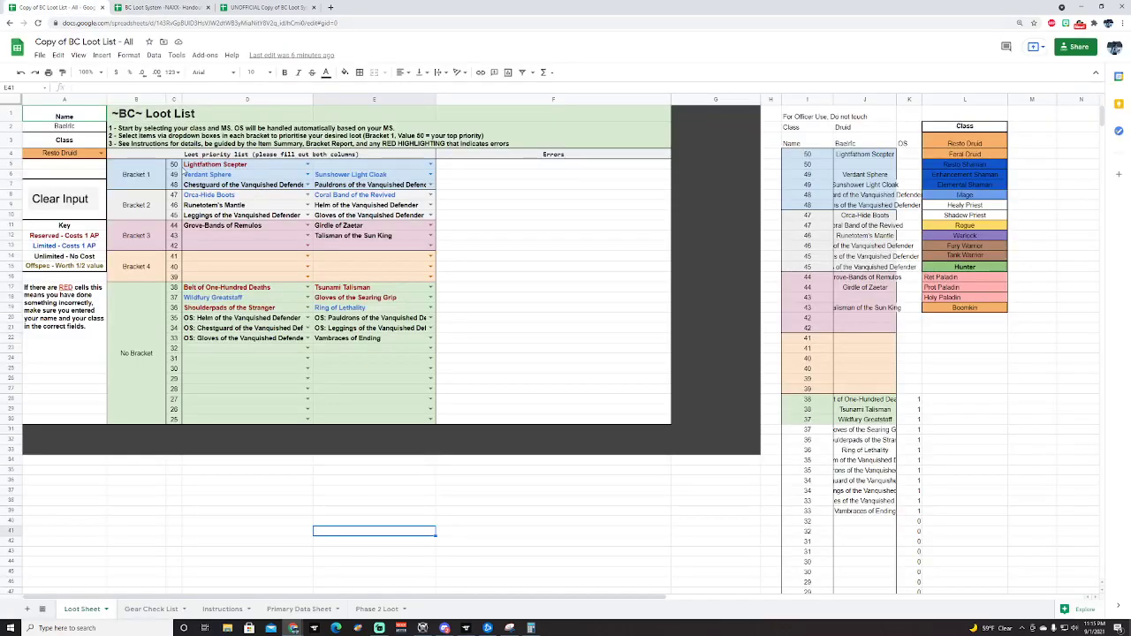
pyautogui.moveTo(174, 165); pyautogui.dragTo(174, 338)
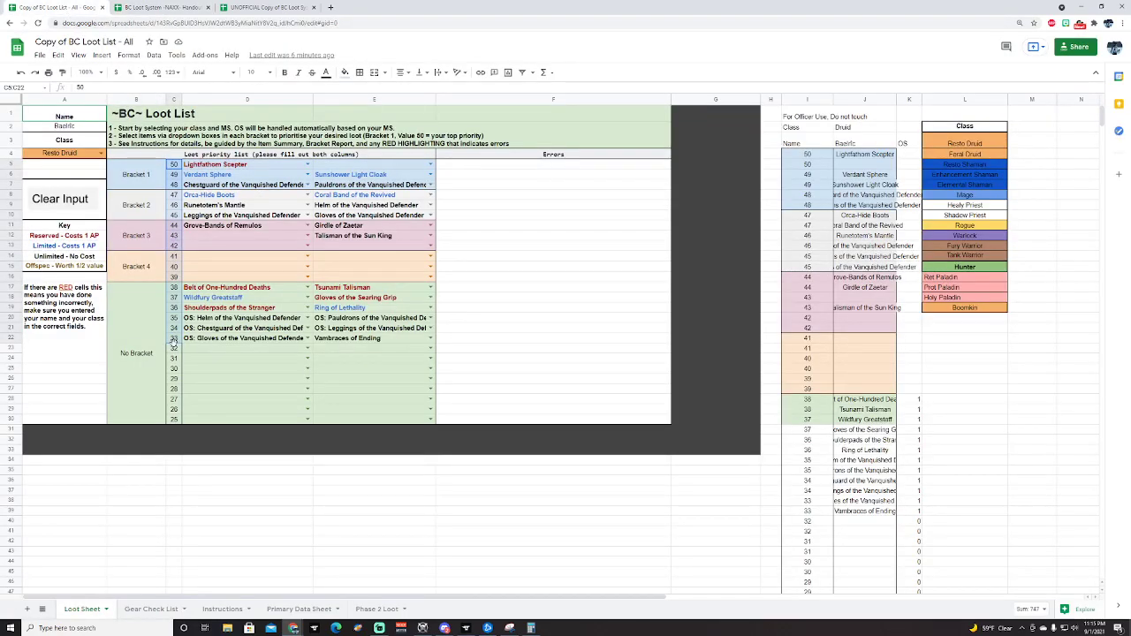
pyautogui.click(176, 165)
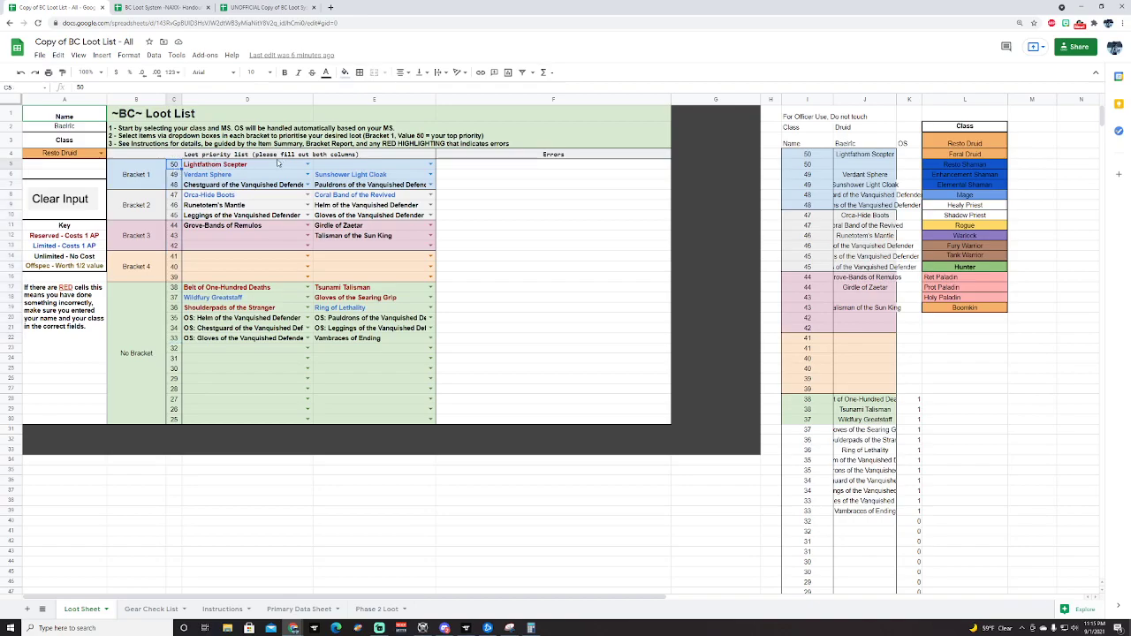
pyautogui.click(358, 511)
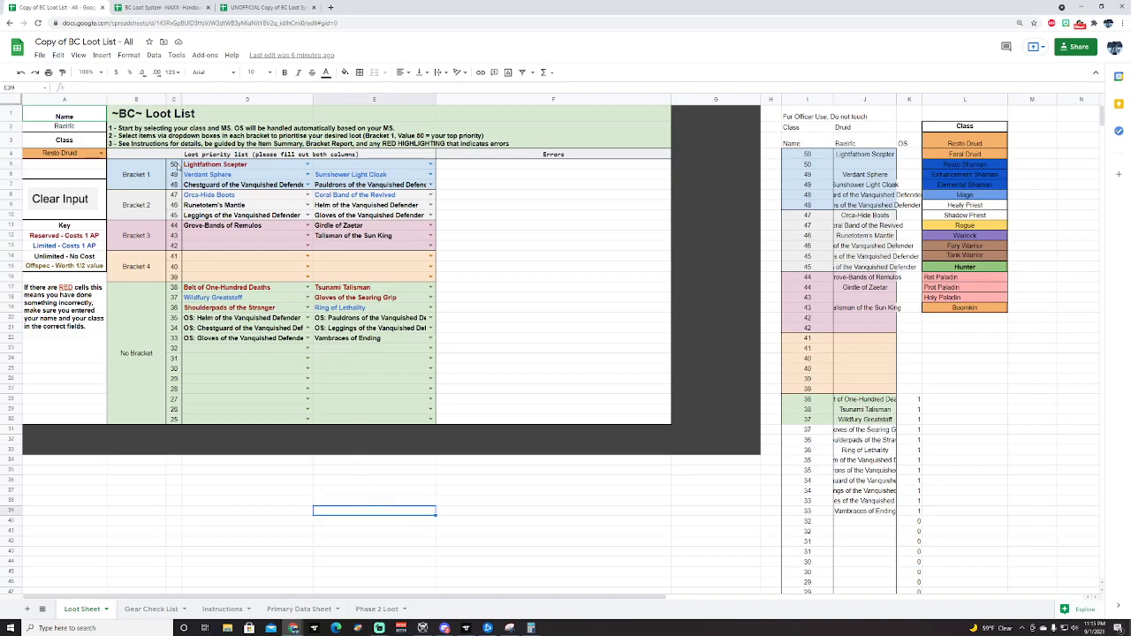
pyautogui.click(212, 165)
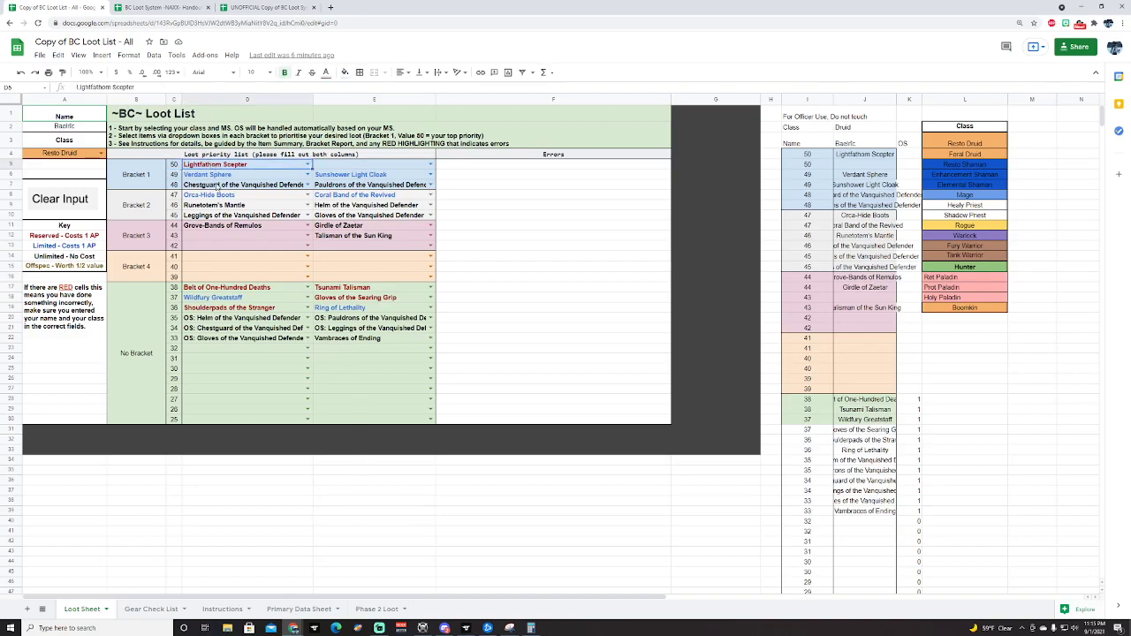
pyautogui.click(175, 165)
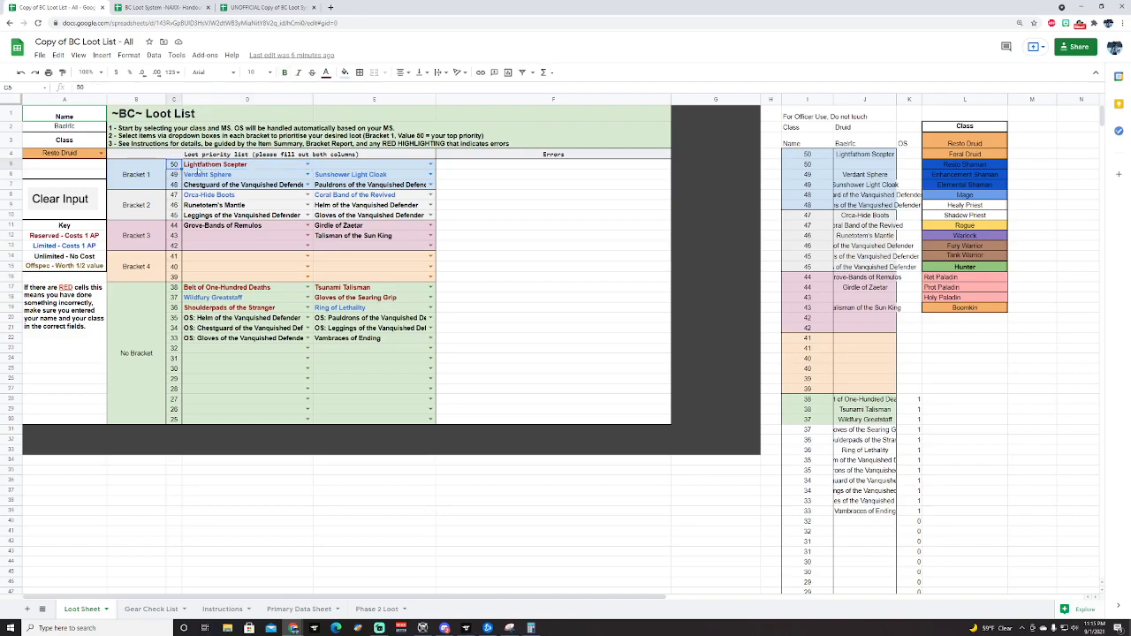
# Compare the Lightfathom Scepter's priority value in the Loot List with the first Veteran Bonus value on the SSC/TK handout's BC Attendance sheet.
pyautogui.press('Right')
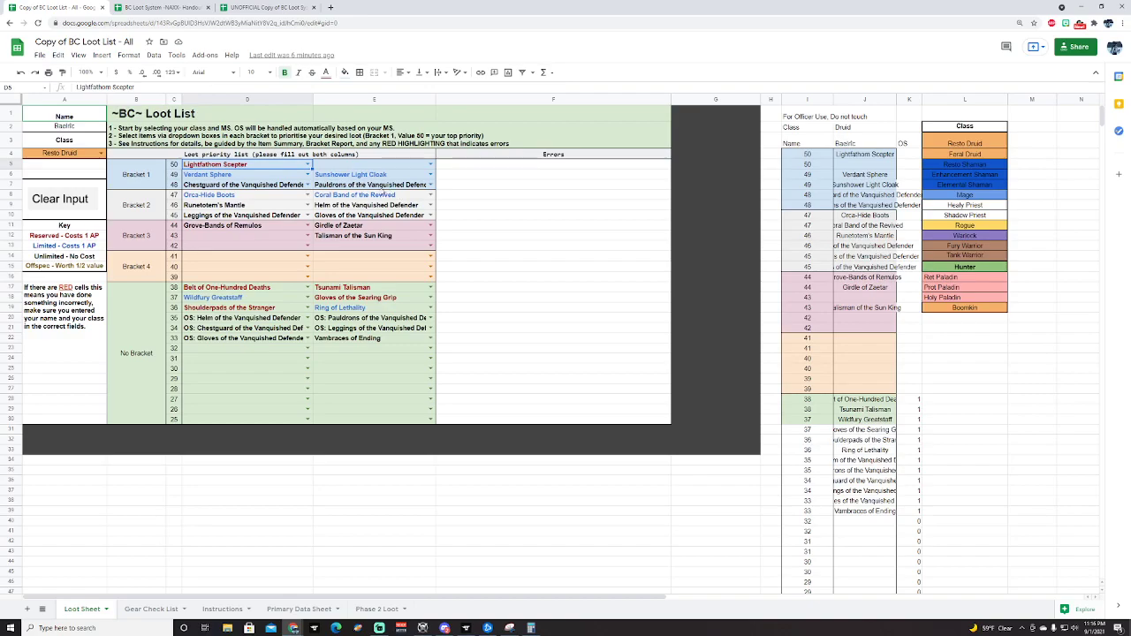
pyautogui.click(173, 166)
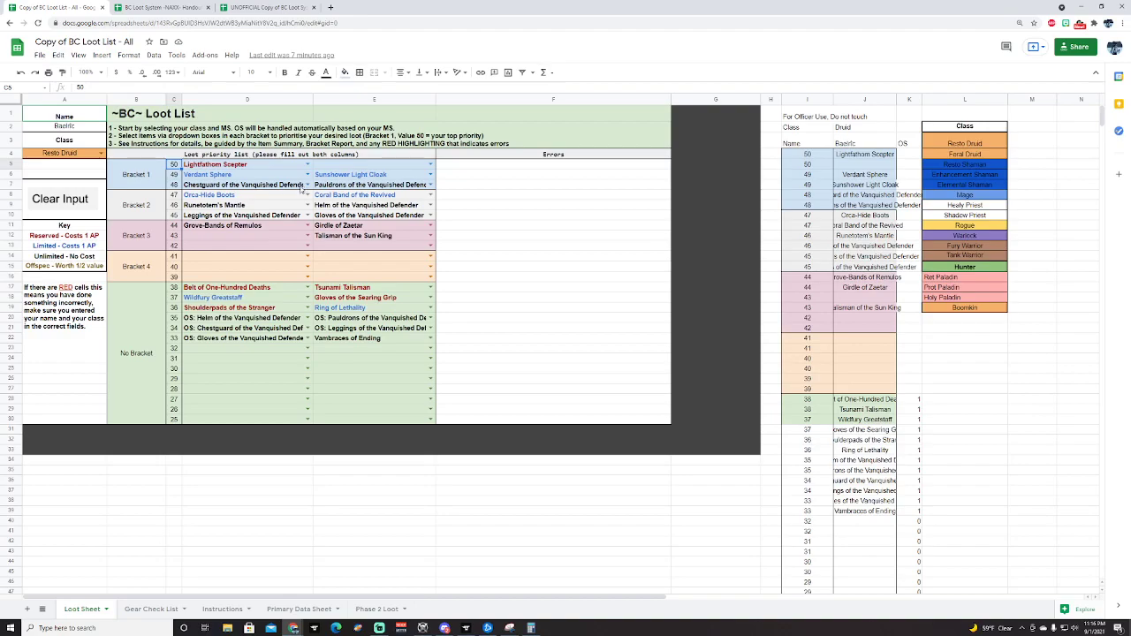
pyautogui.click(164, 7)
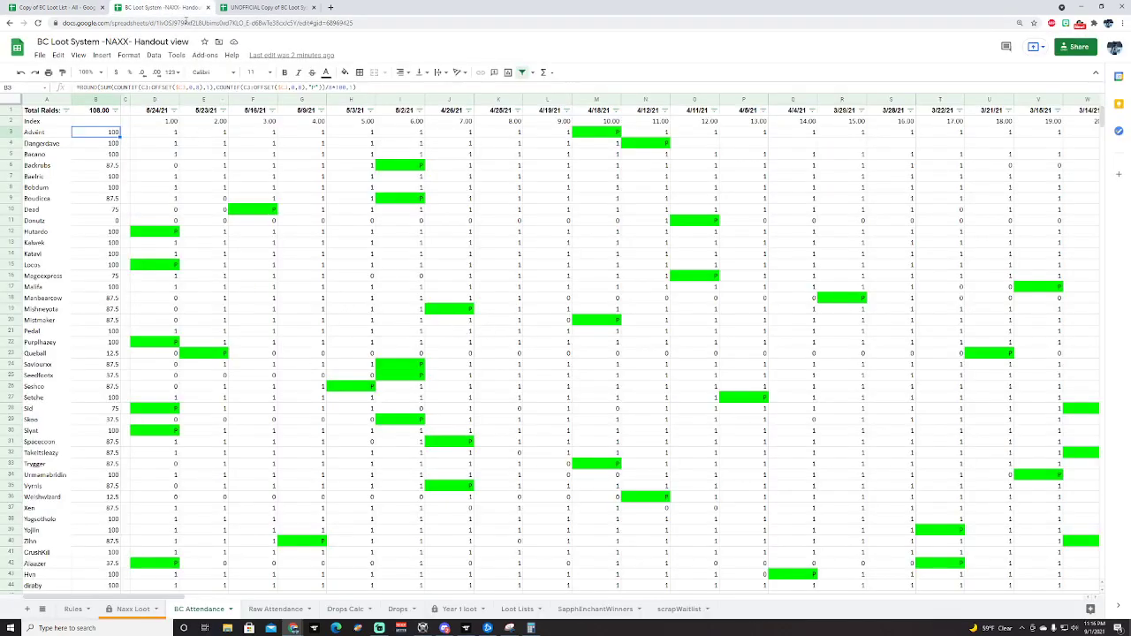
pyautogui.click(255, 7)
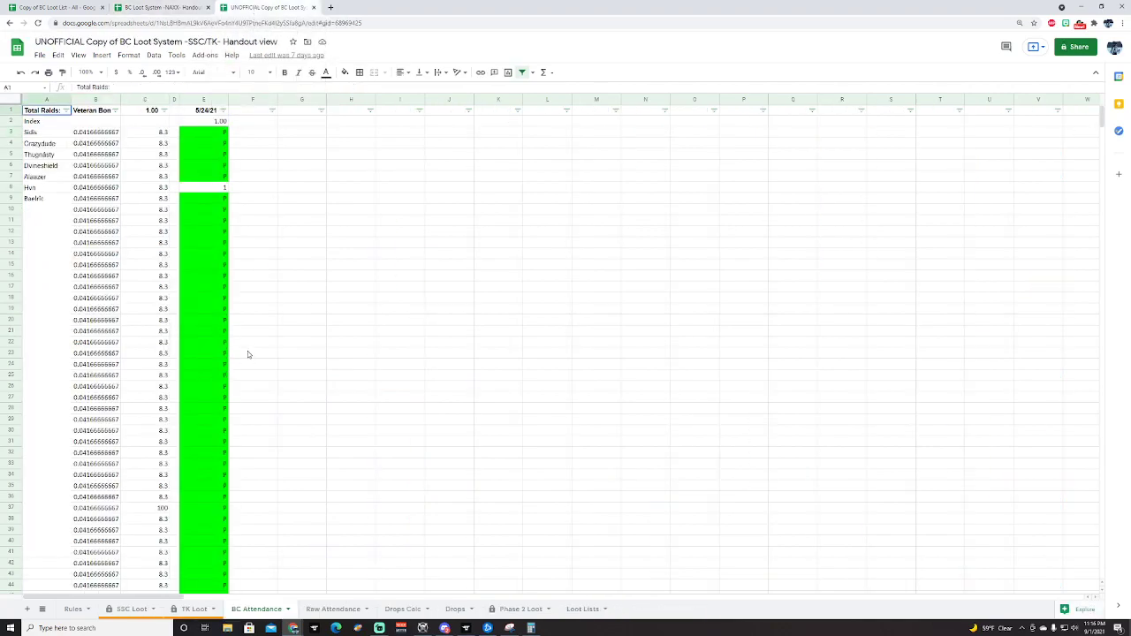
pyautogui.click(110, 133)
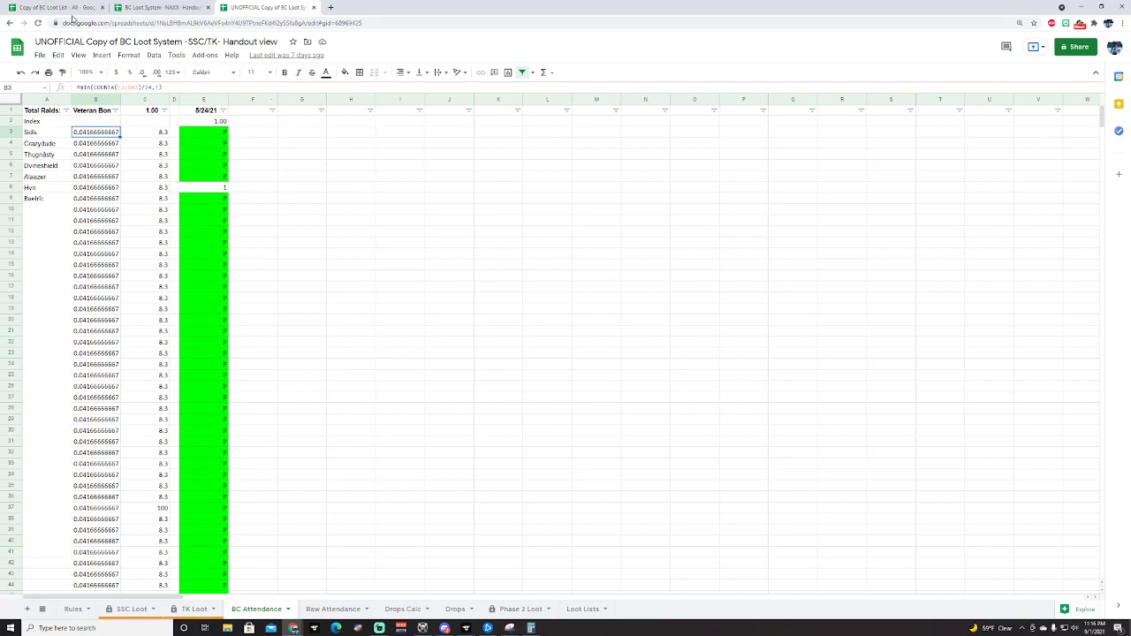
# Cross-check the Loot List's item priorities against the bonus and attendance columns in the SSC/TK handout, ending on the Loot List.
pyautogui.click(60, 8)
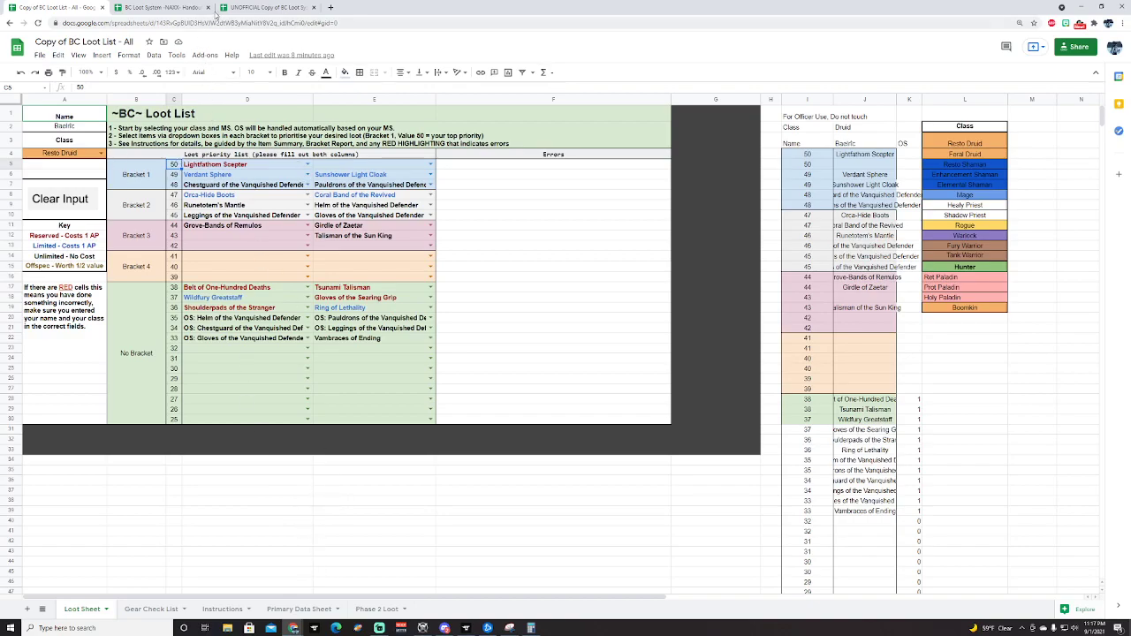
pyautogui.click(237, 8)
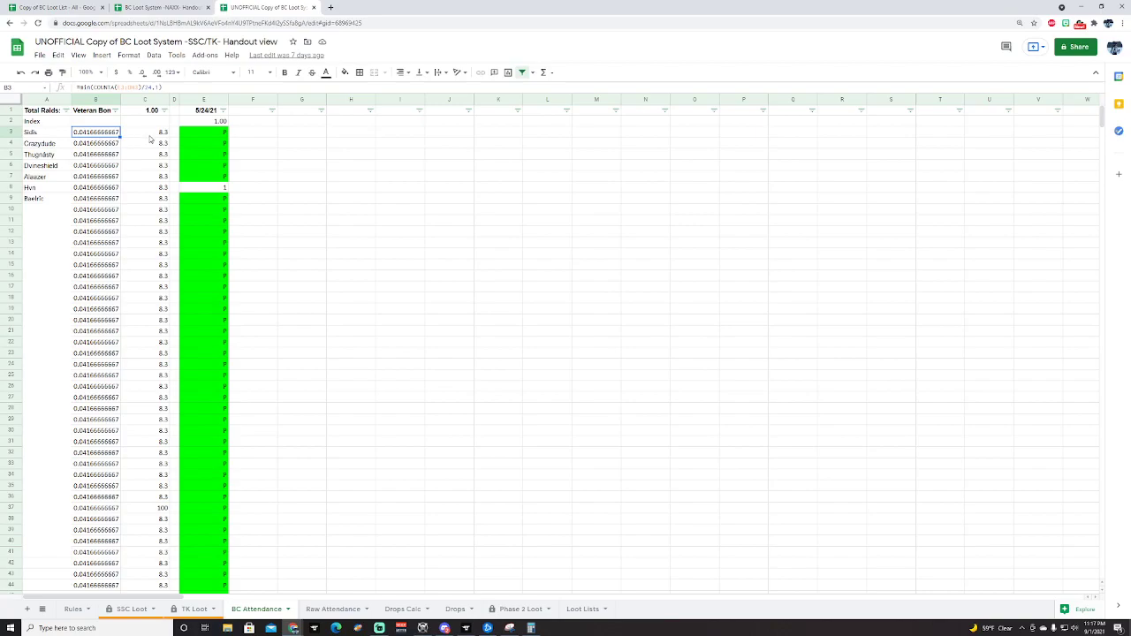
pyautogui.click(70, 6)
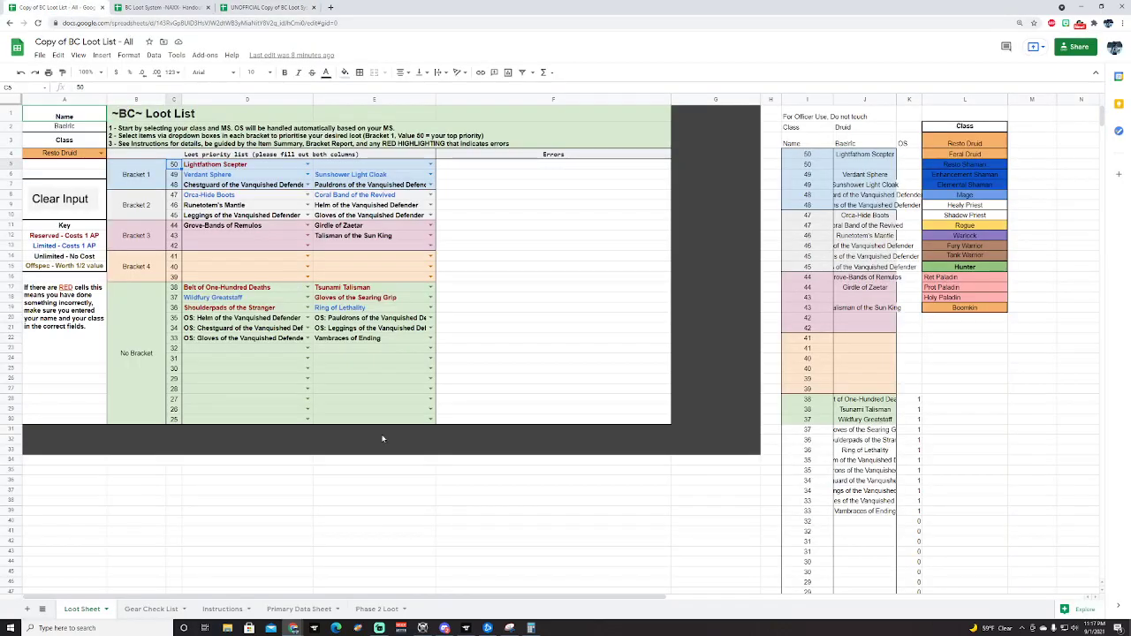
pyautogui.click(357, 504)
pyautogui.click(290, 502)
pyautogui.click(327, 502)
pyautogui.click(297, 493)
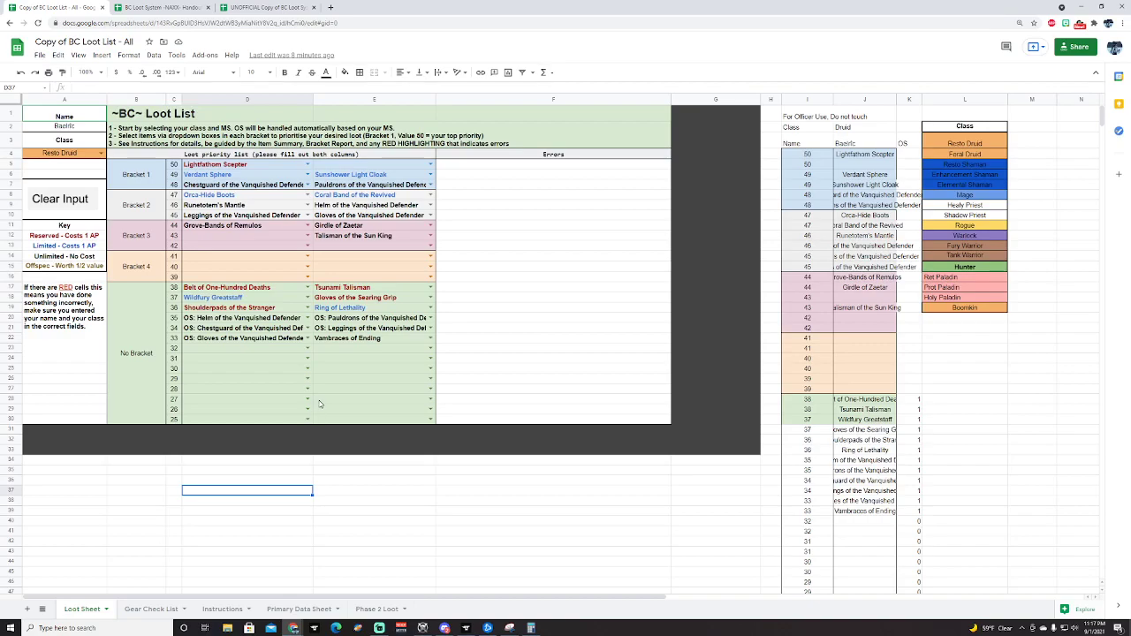
pyautogui.click(337, 494)
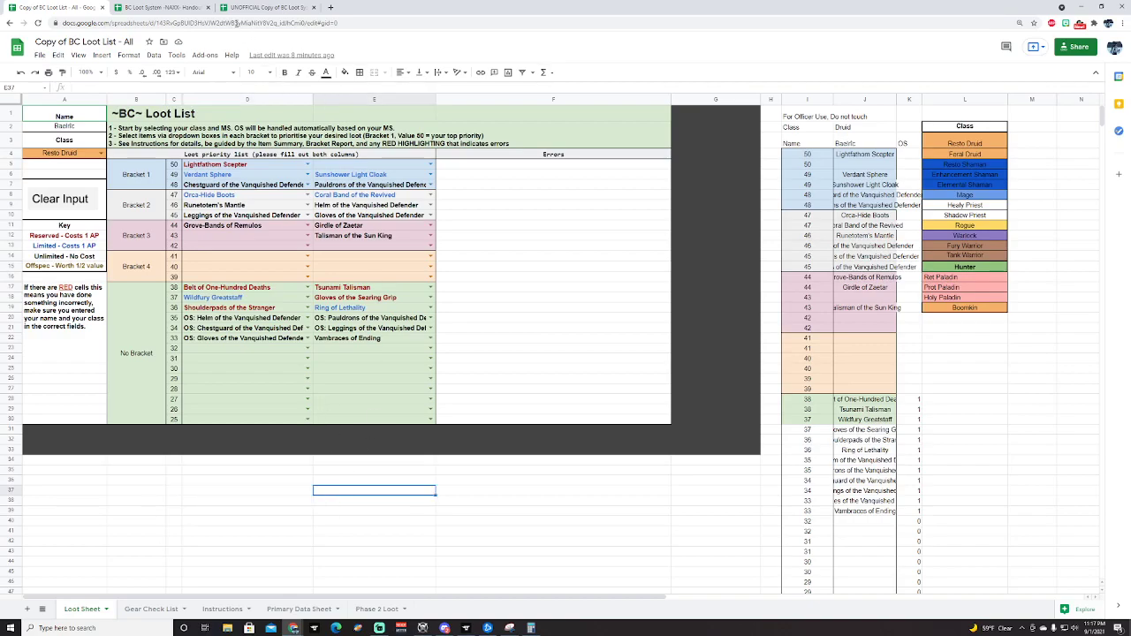
# Compare the BC Attendance sheets of the SSC/TK and NAXX handouts, and open the SSC Loot rankings in the SSC/TK one.
pyautogui.click(251, 8)
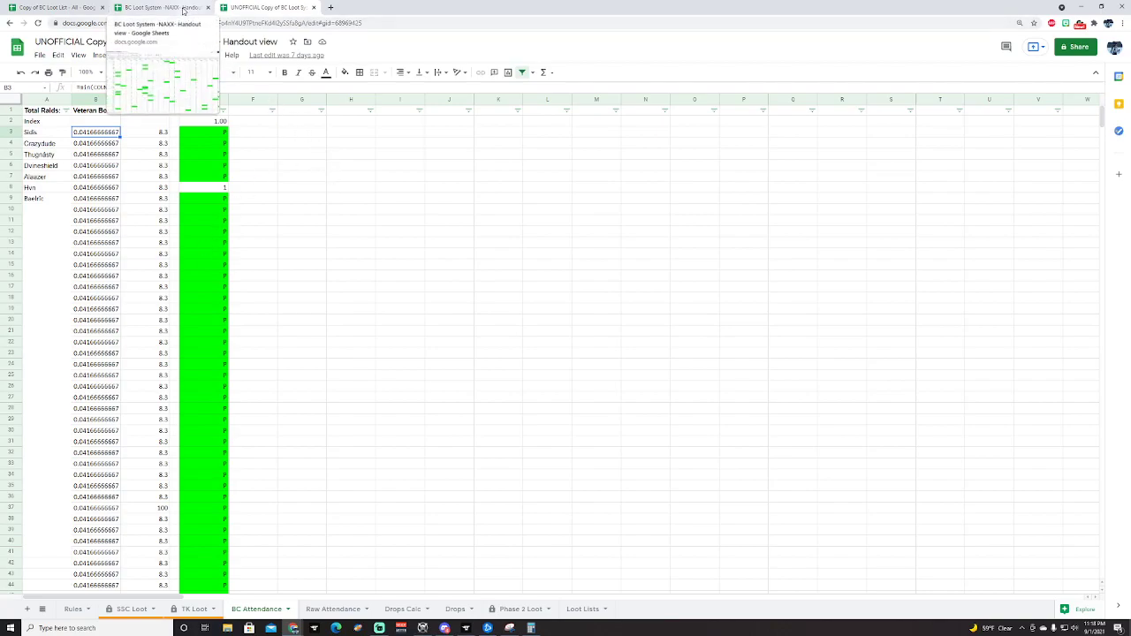
pyautogui.click(177, 11)
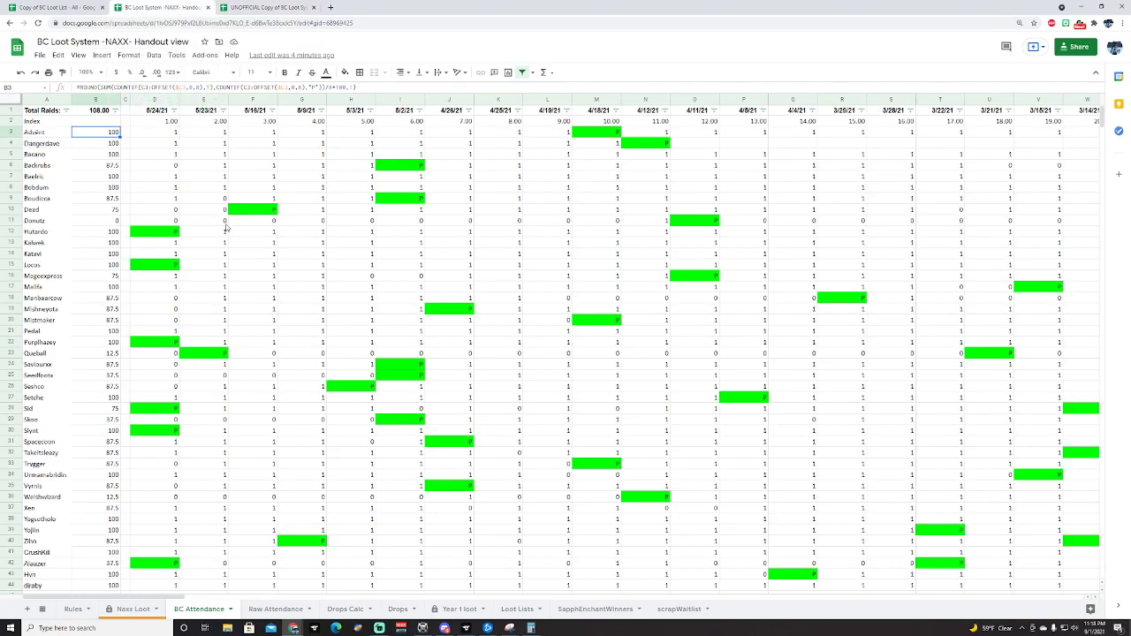
pyautogui.click(264, 8)
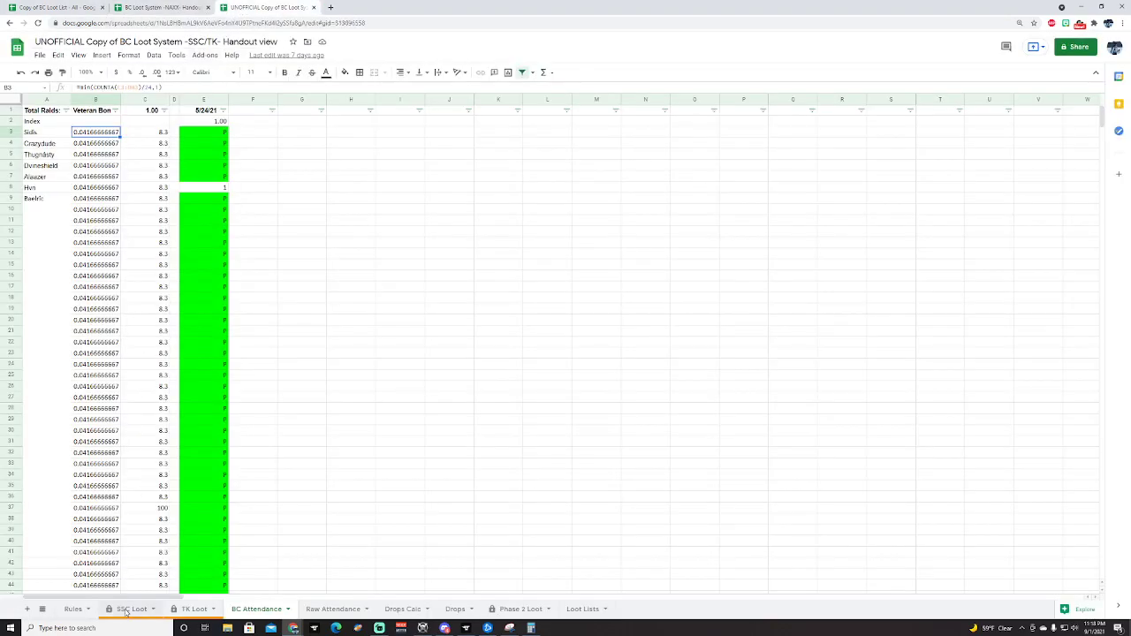
pyautogui.click(128, 609)
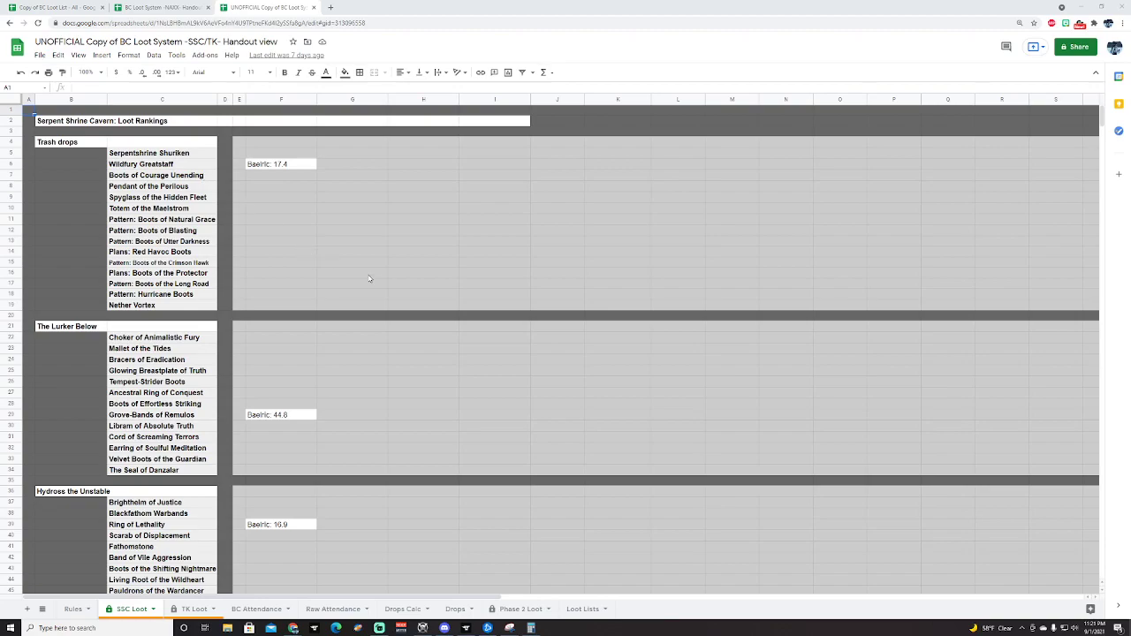
# Open the Naxx Loot rankings in the NAXX handout and find the Kel'Thuzad item list.
pyautogui.click(160, 10)
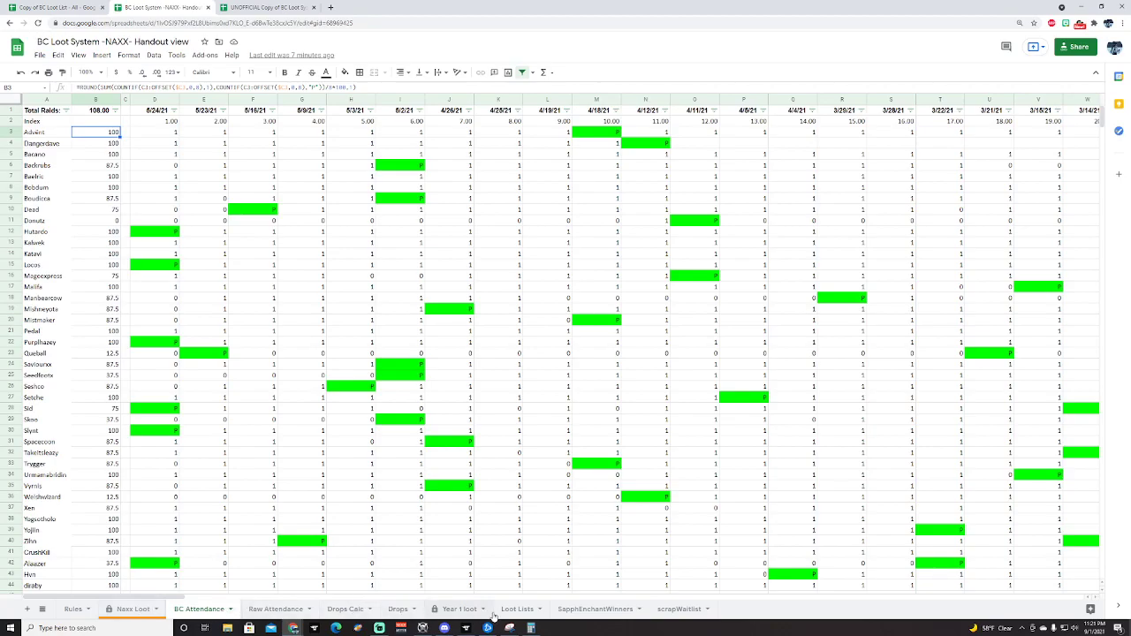
pyautogui.click(134, 608)
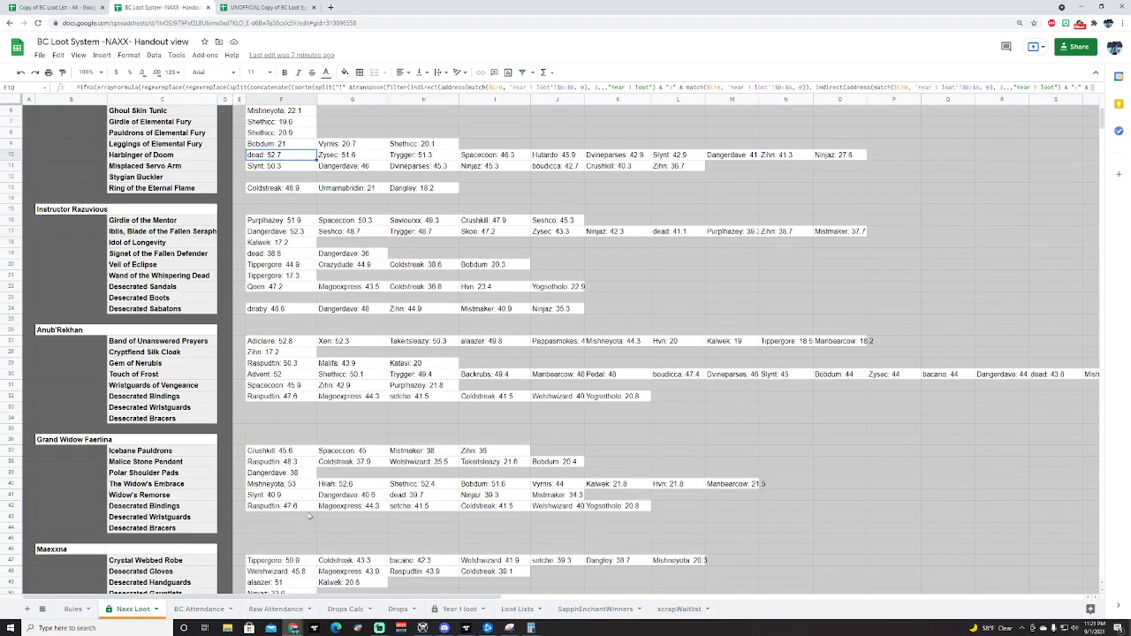
pyautogui.scroll(-17, 292, 305)
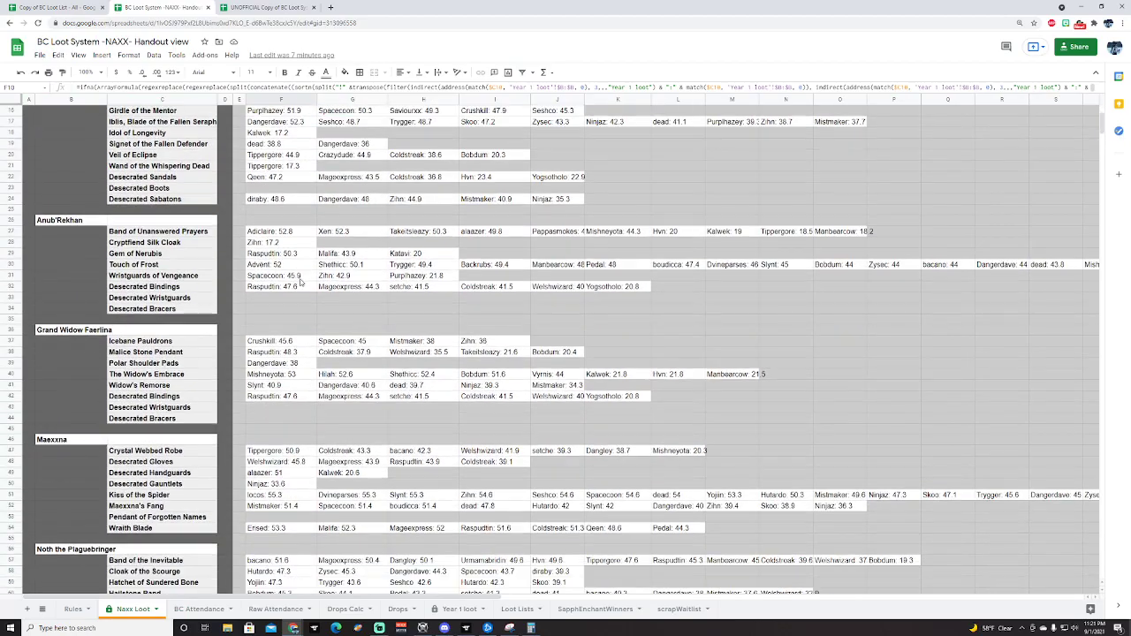
pyautogui.scroll(-20, 314, 282)
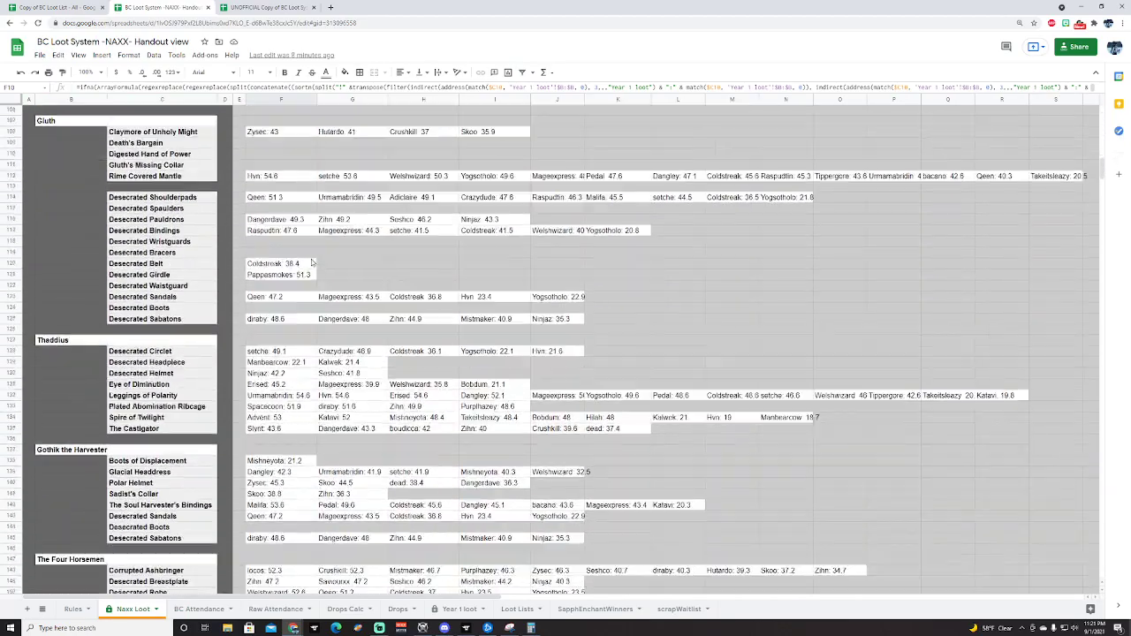
pyautogui.scroll(-7, 313, 266)
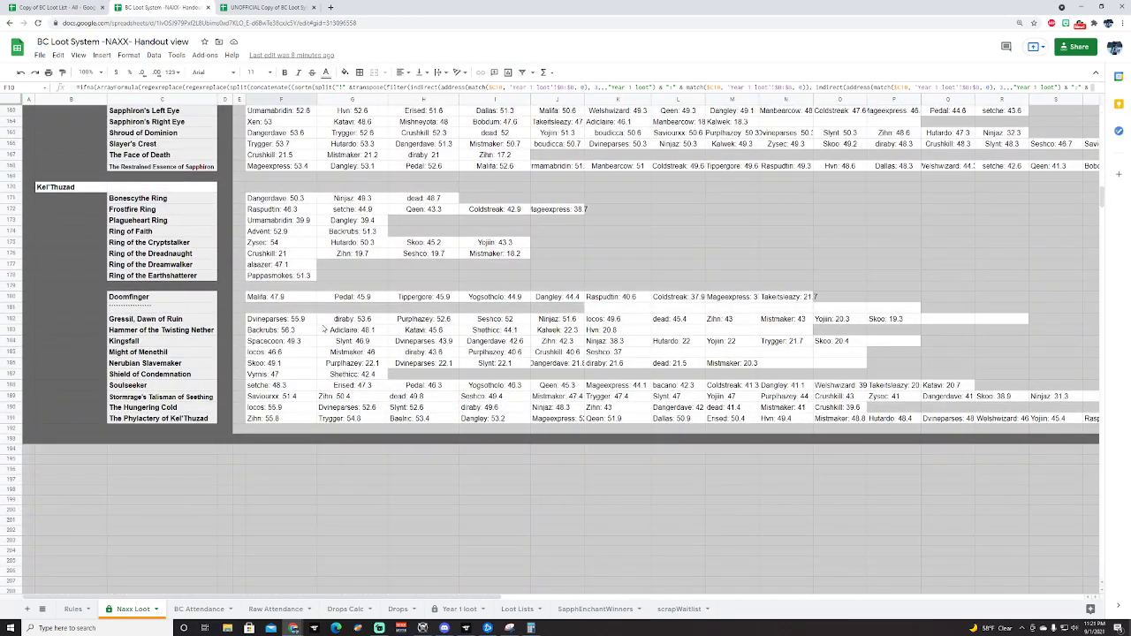
pyautogui.scroll(2, 316, 342)
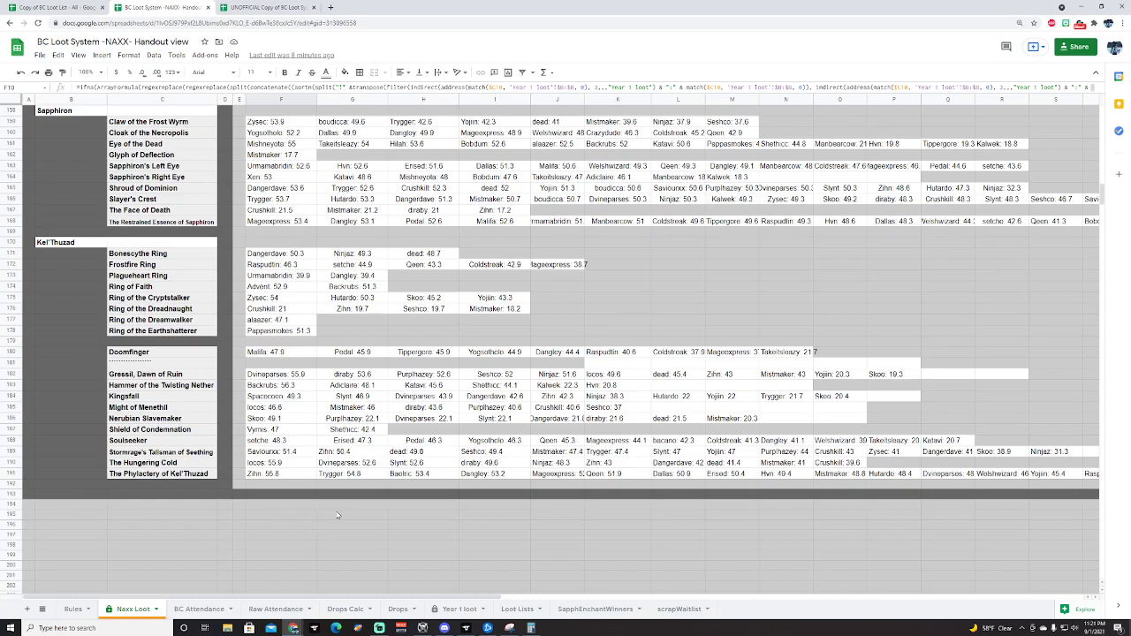
# Examine the Kel'Thuzad rows for Kingsfall, Gressil, Hammer of the Twisting Nether and The Hungering Cold.
pyautogui.click(181, 397)
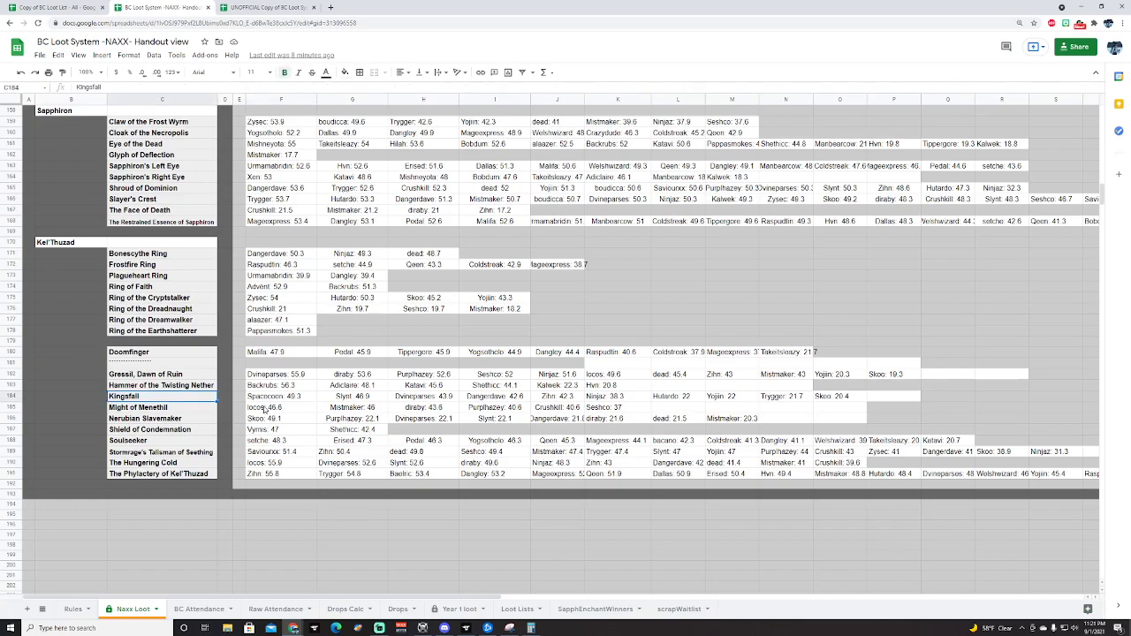
pyautogui.click(200, 376)
pyautogui.click(191, 387)
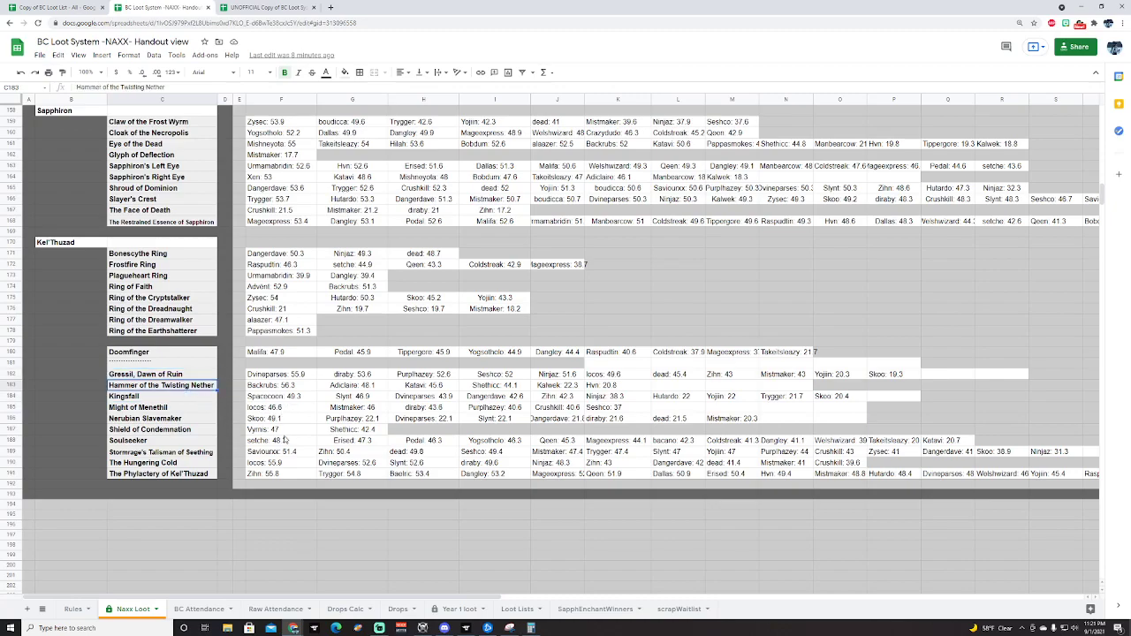
pyautogui.click(186, 463)
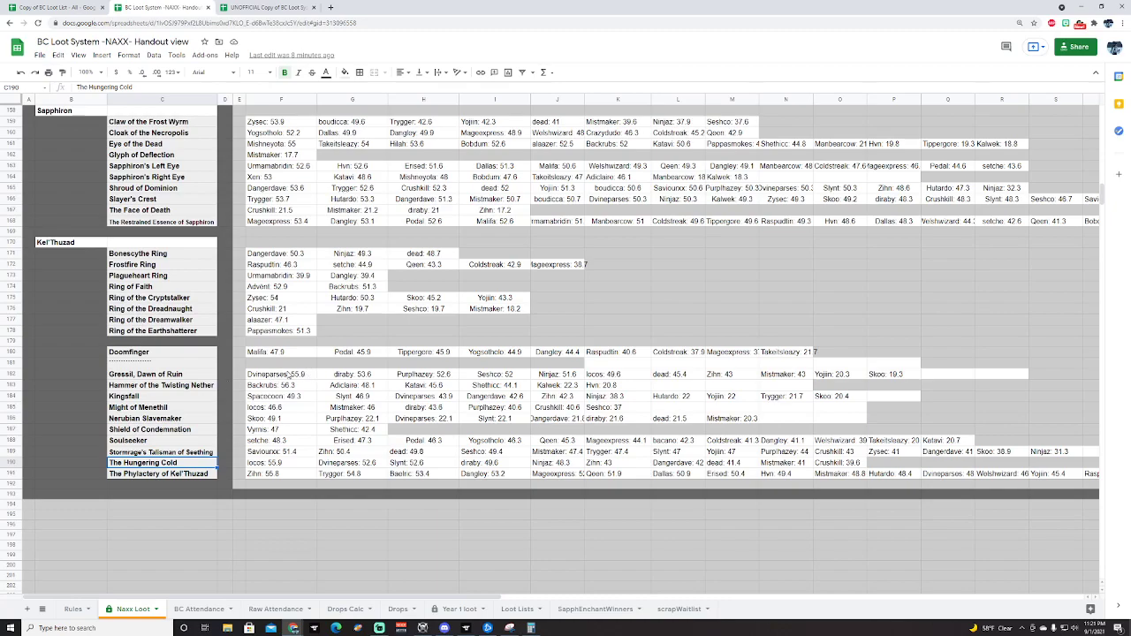
# Compare the top two ranked values of the Kel'Thuzad items from Doomfinger to The Phylactery, including Kingsfall's highest-ranked entry.
pyautogui.moveTo(298, 375); pyautogui.dragTo(371, 475)
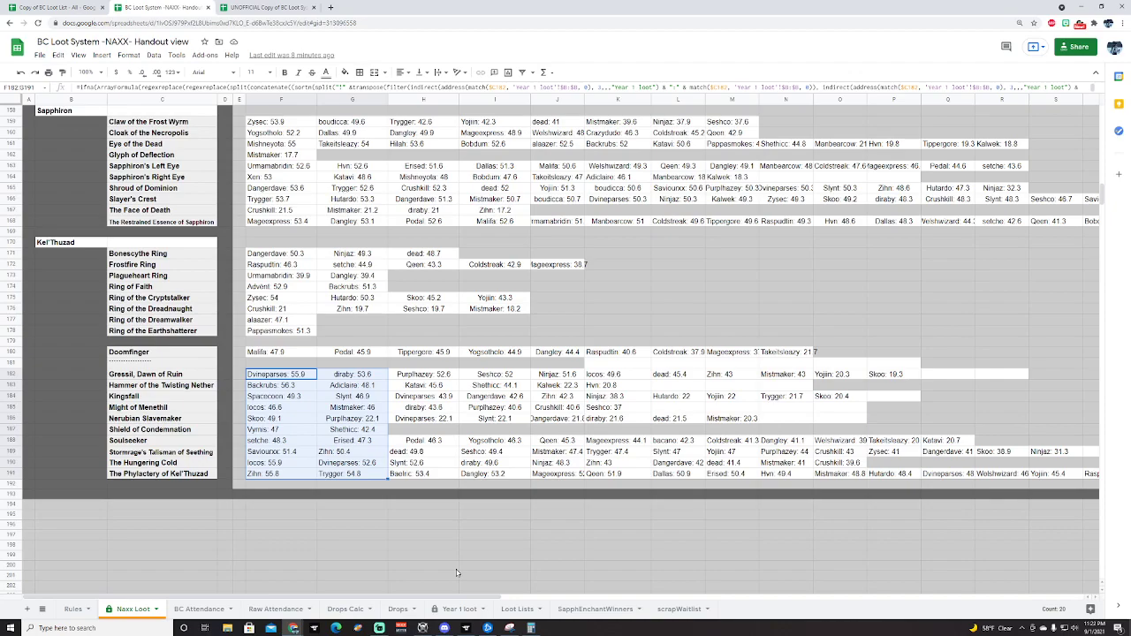
pyautogui.click(456, 569)
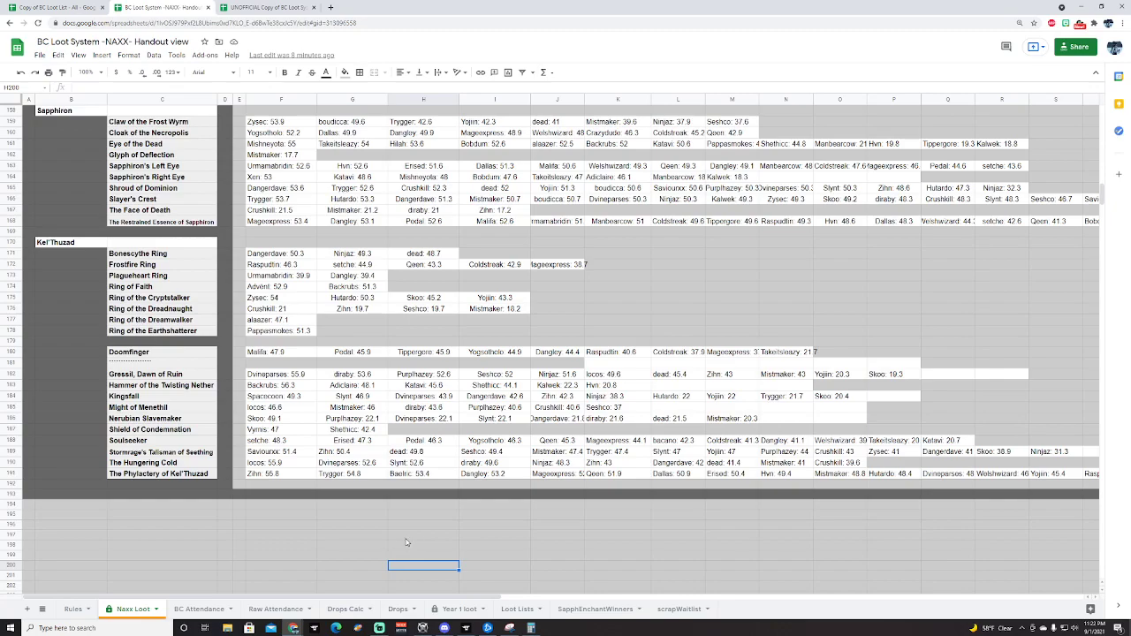
pyautogui.moveTo(272, 354); pyautogui.dragTo(356, 478)
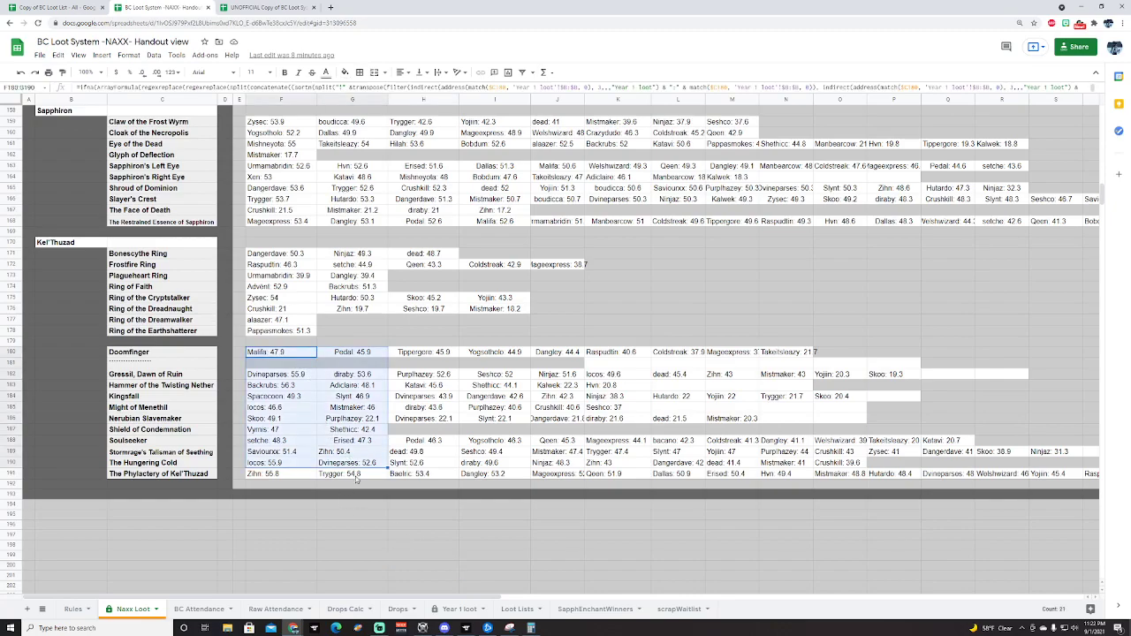
pyautogui.click(403, 527)
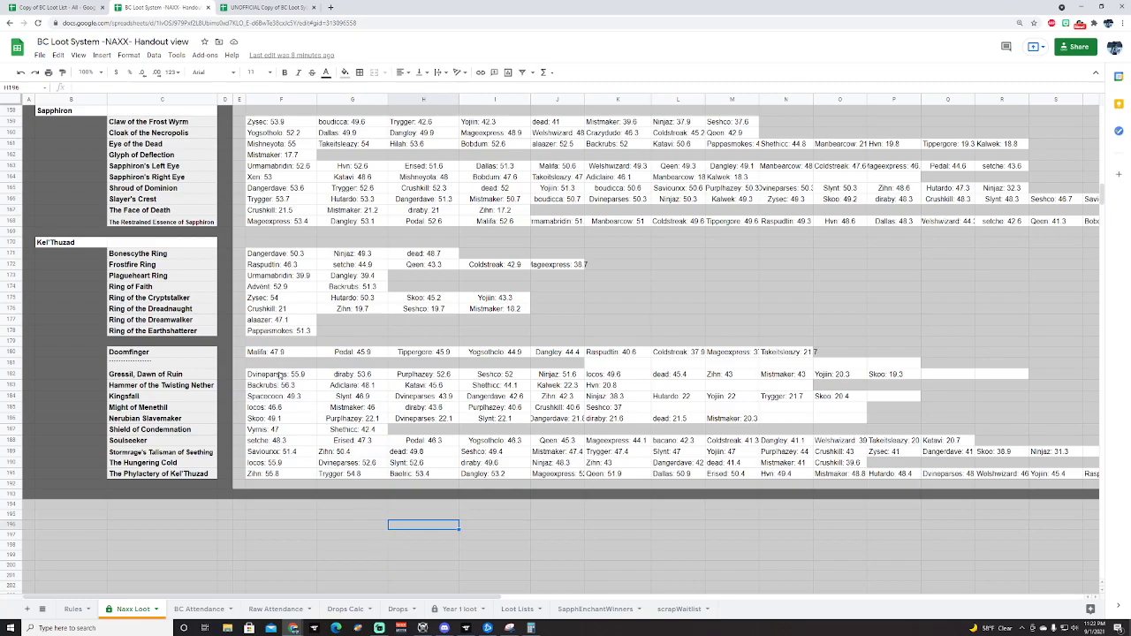
pyautogui.click(299, 398)
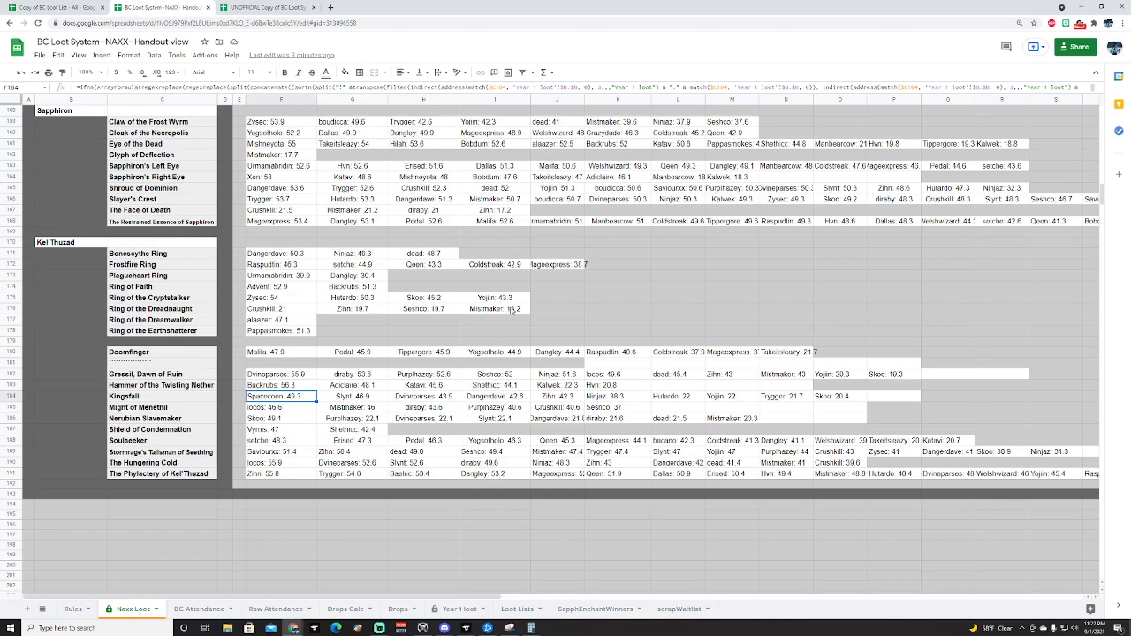
# Return to the SSC Loot rankings in the SSC/TK handout and examine the Wildfury Greatstaff and Grove-Bands of Remulos entries.
pyautogui.click(278, 7)
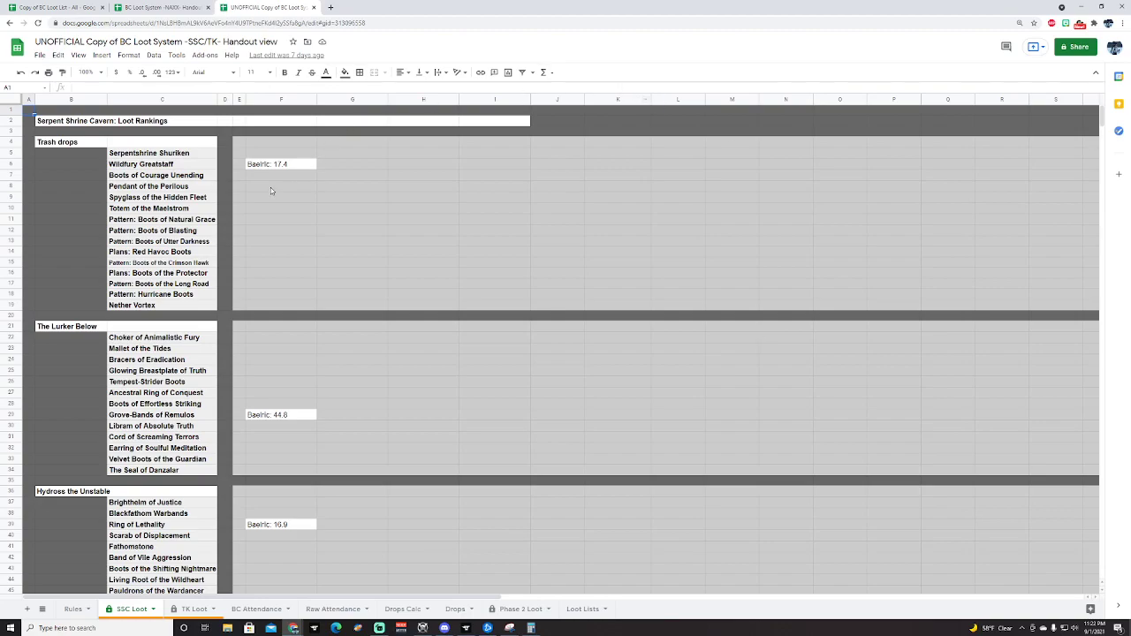
pyautogui.click(255, 167)
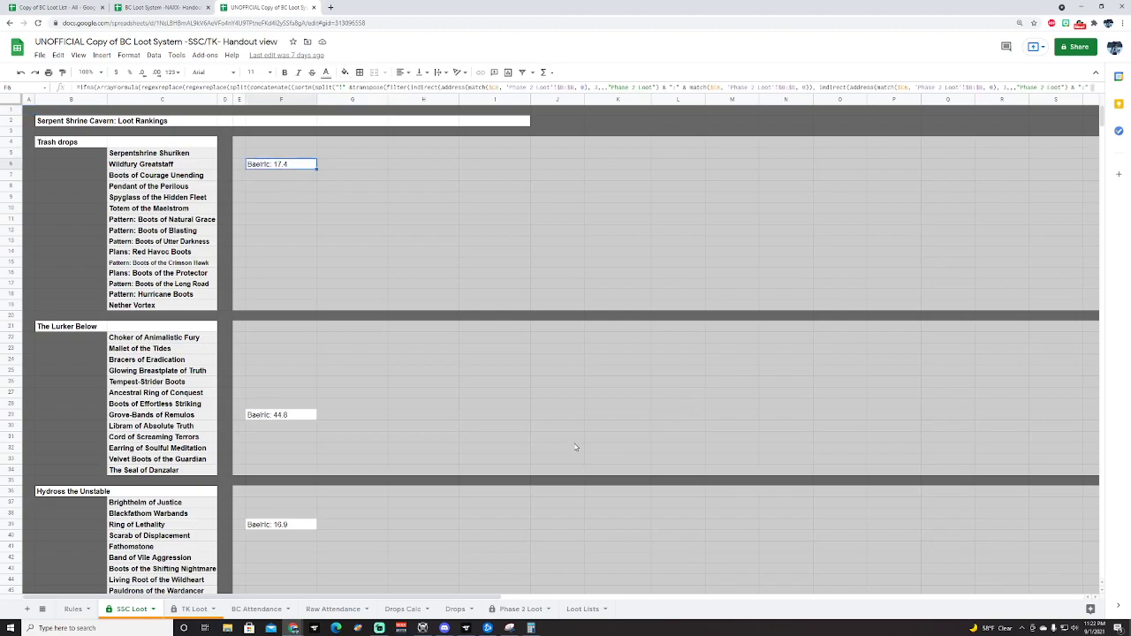
pyautogui.click(273, 417)
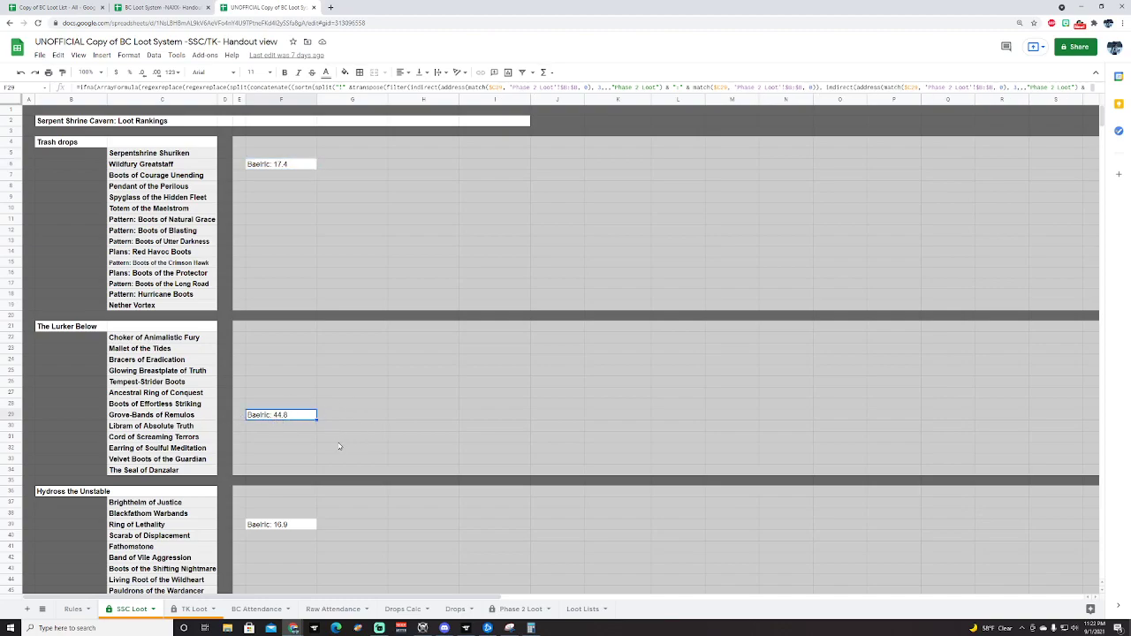
# Review the remaining SSC boss rankings from Hydross the Unstable to Lady Vashj, including the Lightfathom Scepter entry.
pyautogui.scroll(-1, 337, 446)
pyautogui.scroll(-2, 338, 449)
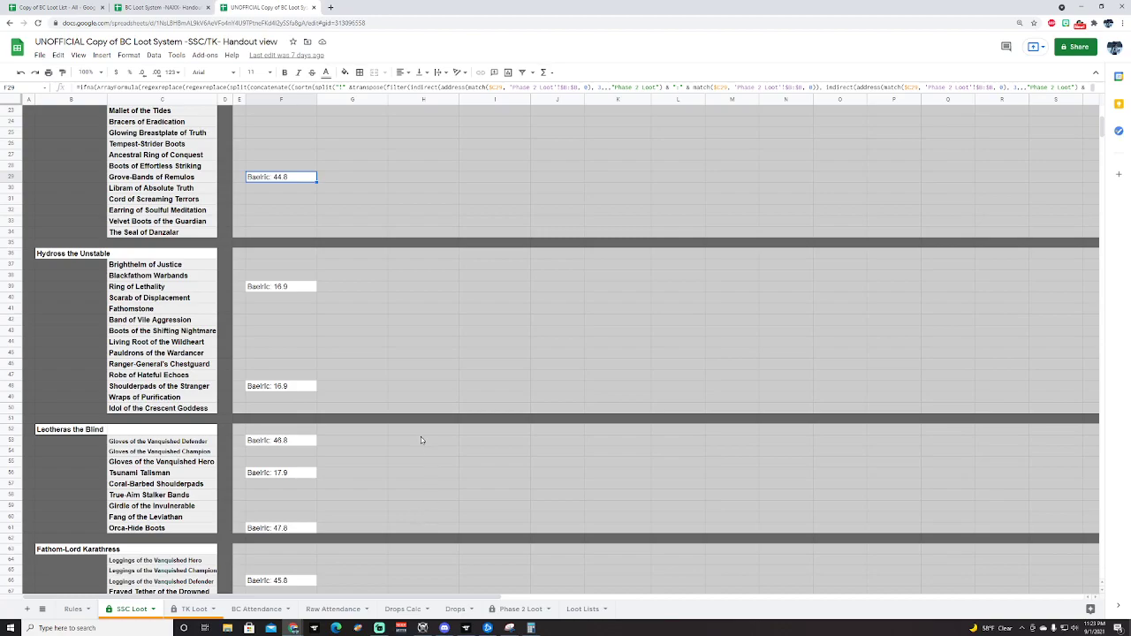
pyautogui.scroll(-5, 406, 477)
pyautogui.scroll(-10, 401, 479)
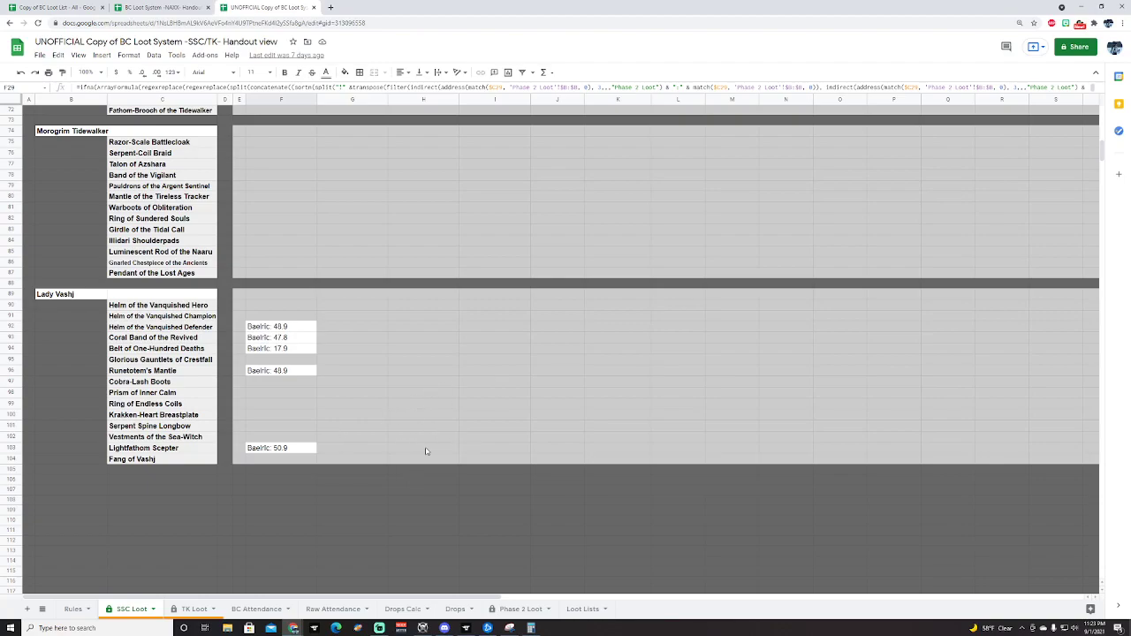
pyautogui.scroll(5, 475, 434)
pyautogui.scroll(-4, 468, 442)
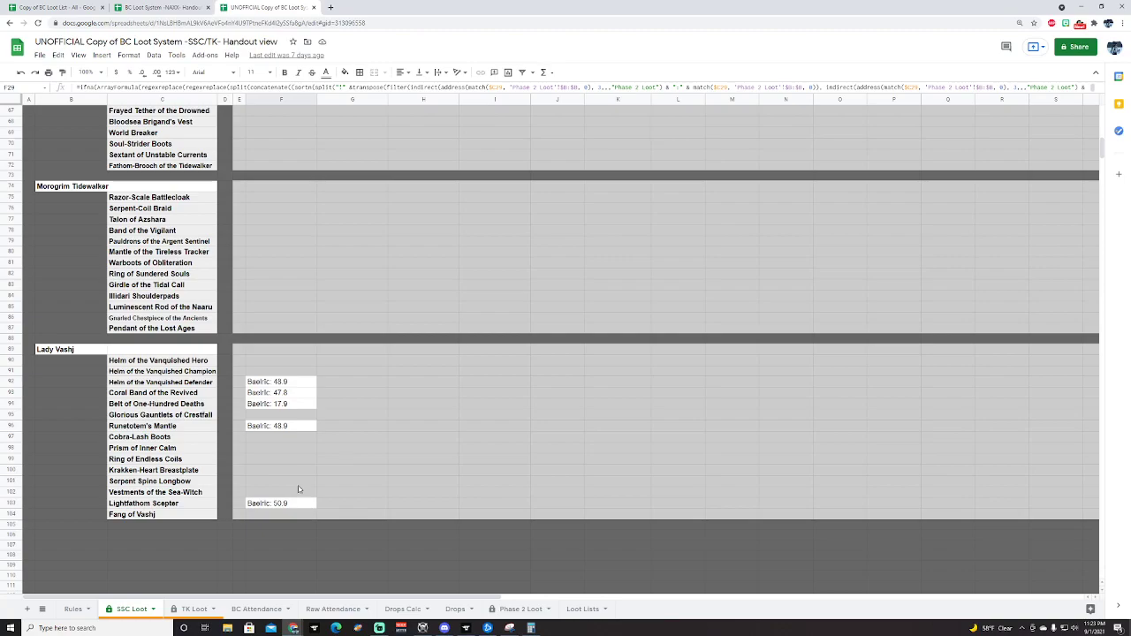
pyautogui.click(350, 505)
pyautogui.click(300, 493)
pyautogui.click(348, 496)
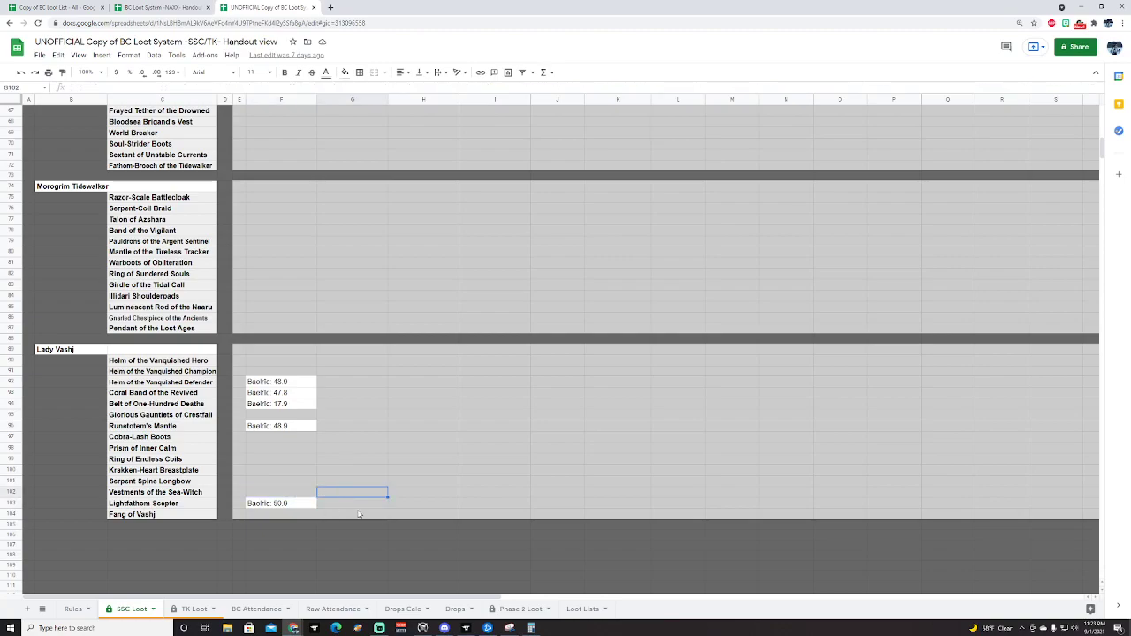
# Examine the Lightfathom Scepter entry under Lady Vashj and review the SSC rankings back up to the trash drops.
pyautogui.click(312, 500)
pyautogui.click(332, 497)
pyautogui.click(303, 498)
pyautogui.click(334, 499)
pyautogui.click(335, 501)
pyautogui.scroll(1, 376, 438)
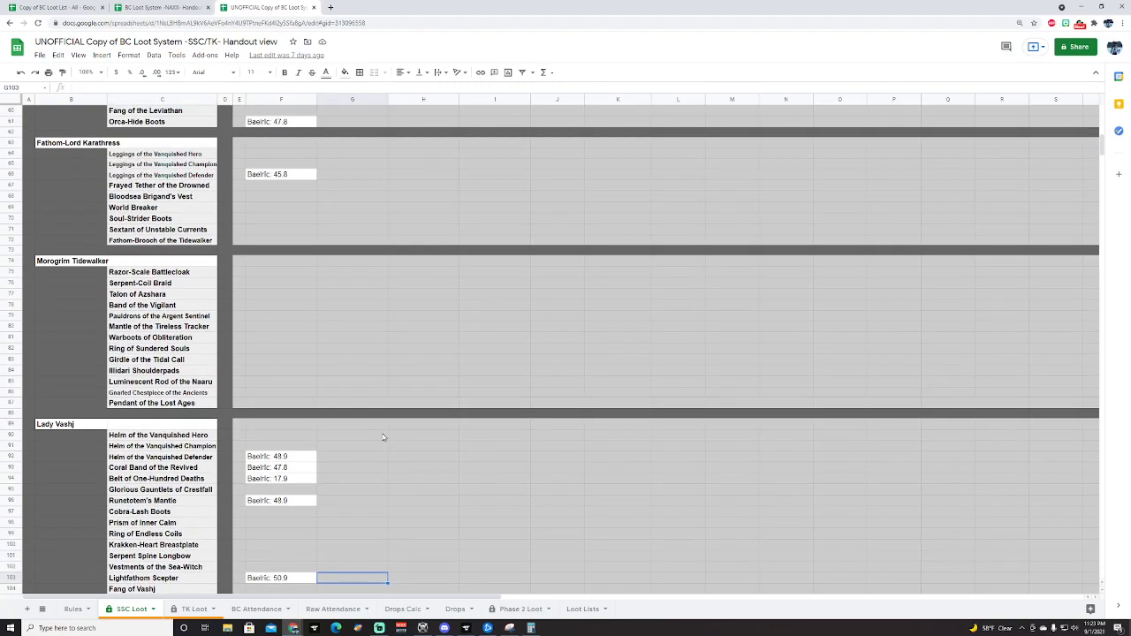
pyautogui.scroll(1, 390, 425)
pyautogui.scroll(5, 394, 429)
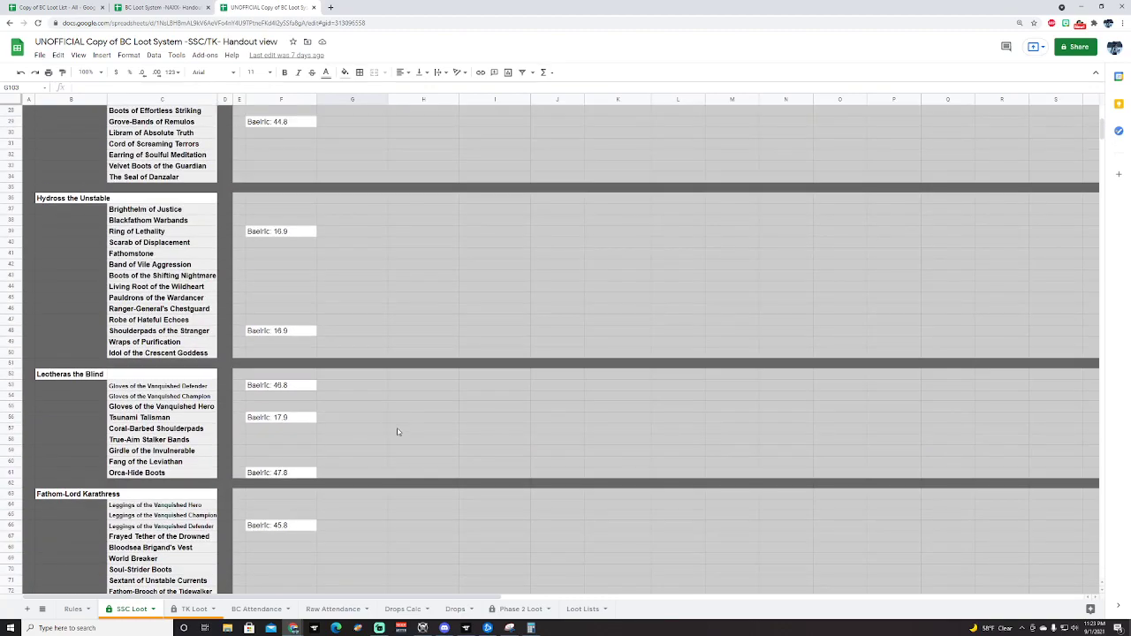
pyautogui.scroll(2, 397, 432)
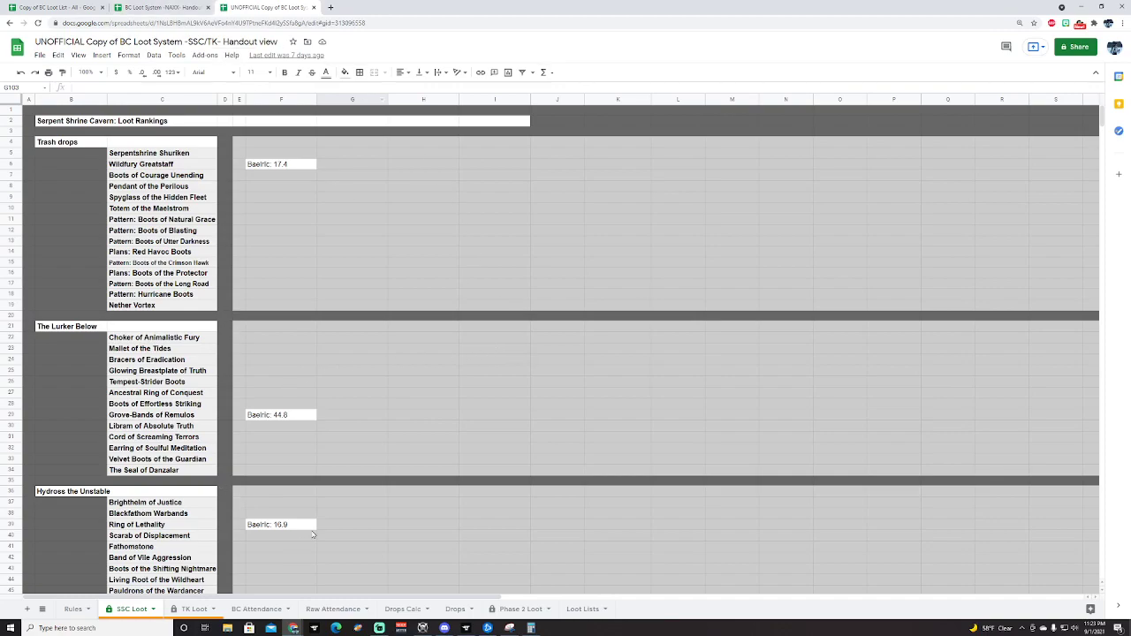
# View the BC Loot List's Instructions sheet and examine the highlighted primary items in the Gear Check List, from Lightfathom Scepter to Sunshower Light Cloak.
pyautogui.click(57, 7)
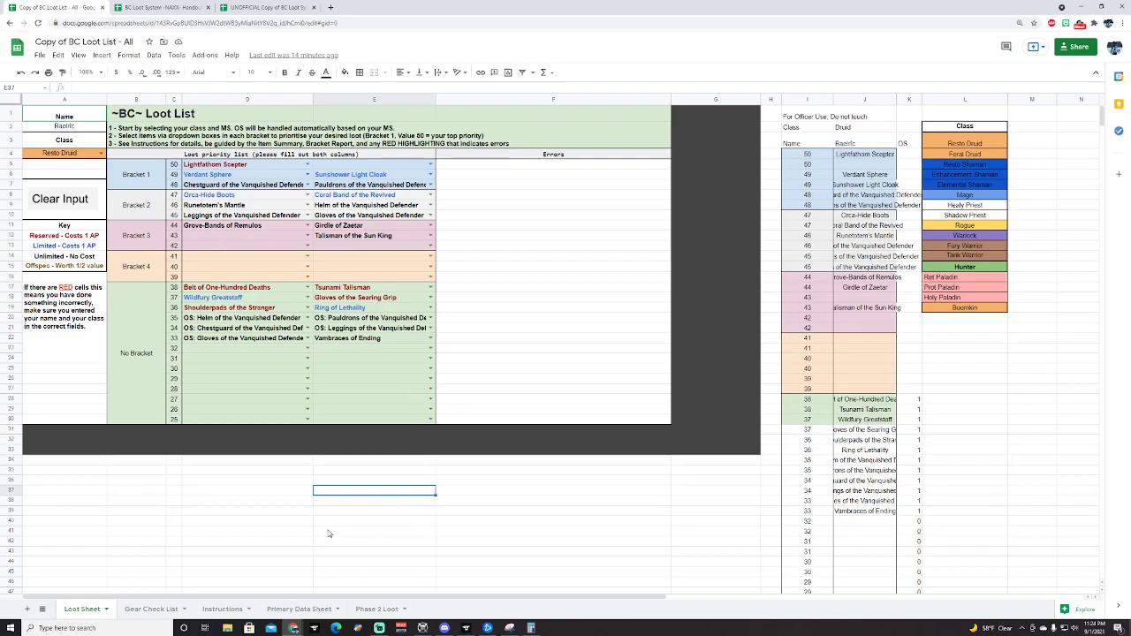
pyautogui.click(225, 609)
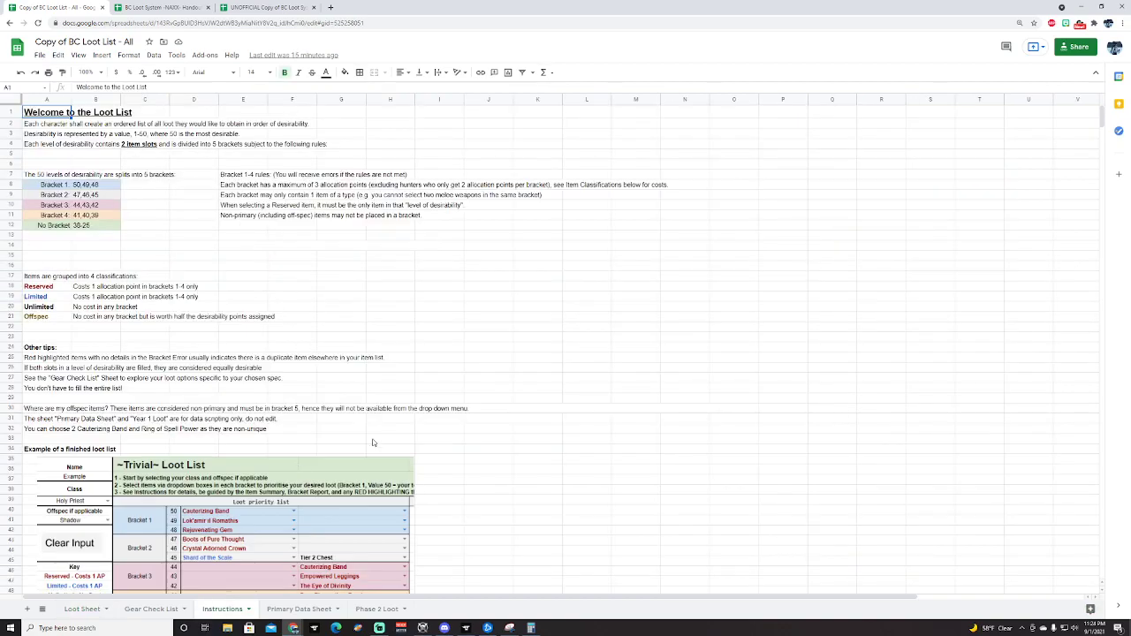
pyautogui.click(157, 609)
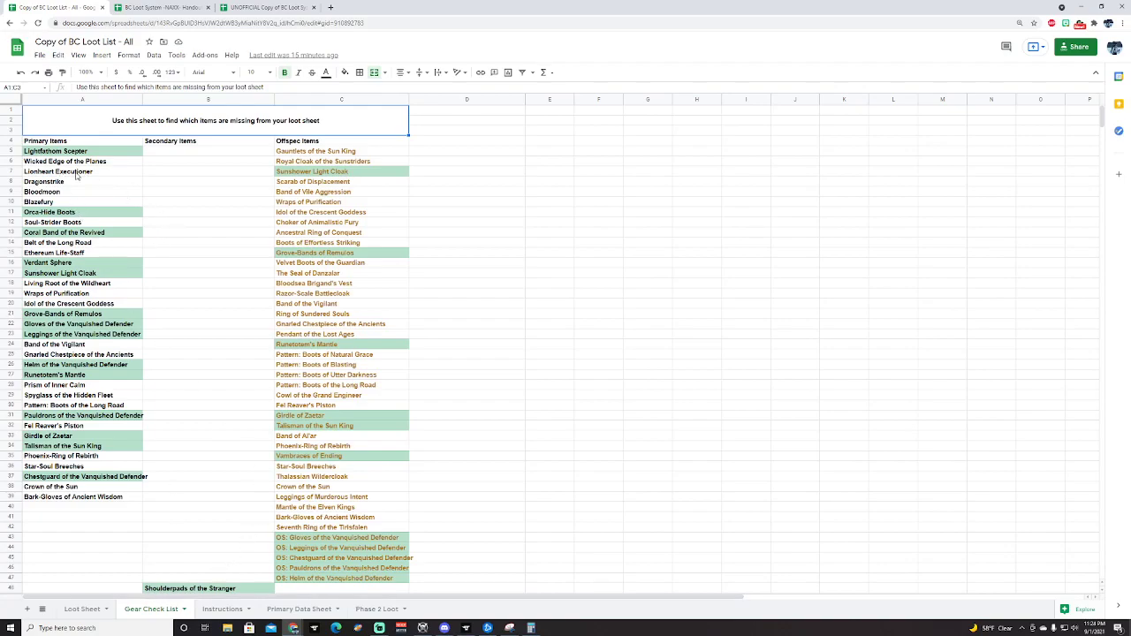
pyautogui.click(79, 155)
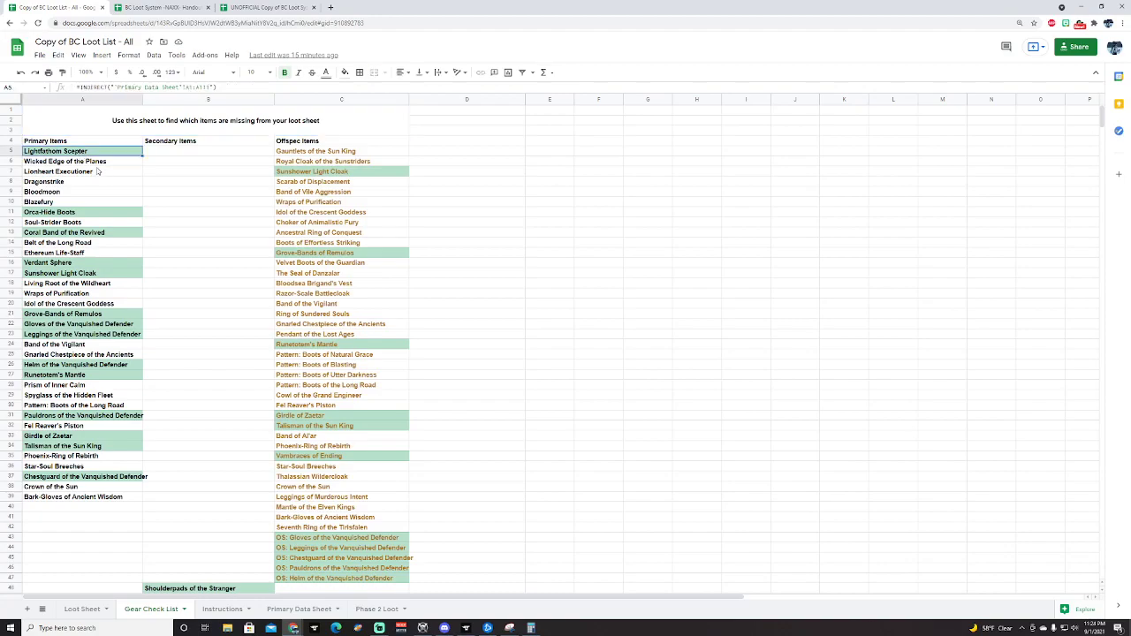
pyautogui.click(95, 214)
pyautogui.click(83, 233)
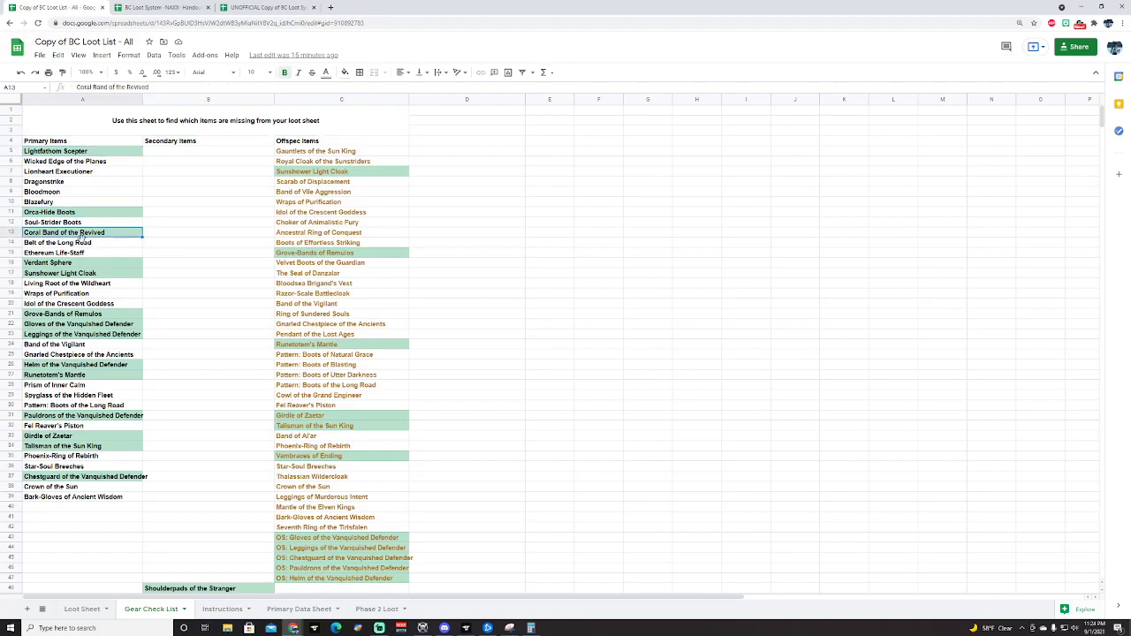
pyautogui.click(83, 264)
pyautogui.click(84, 273)
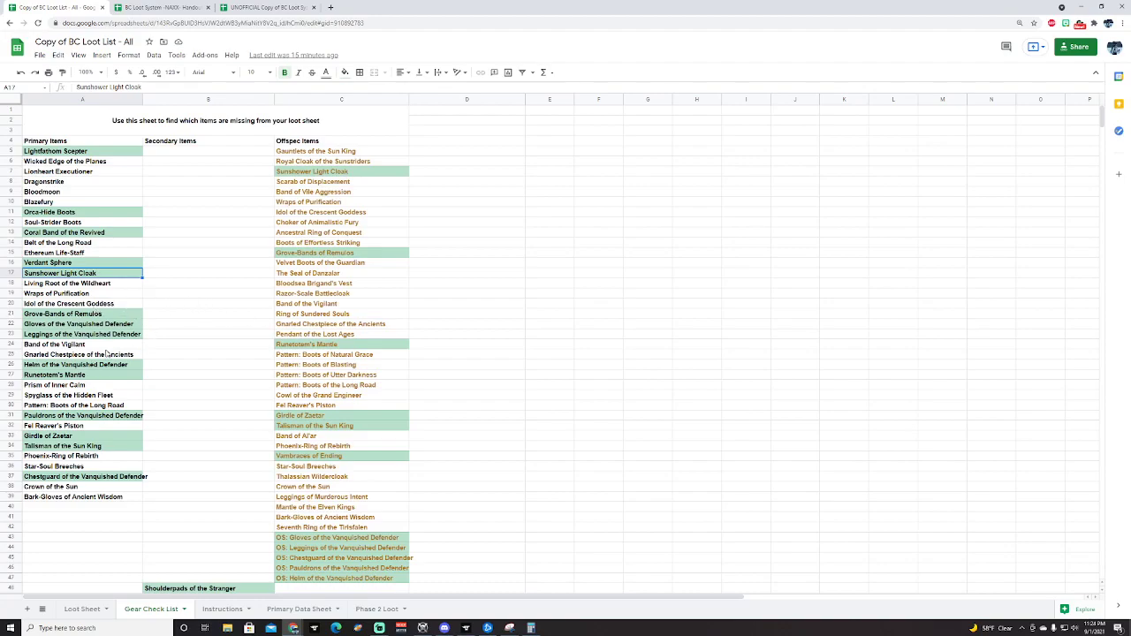
pyautogui.click(112, 305)
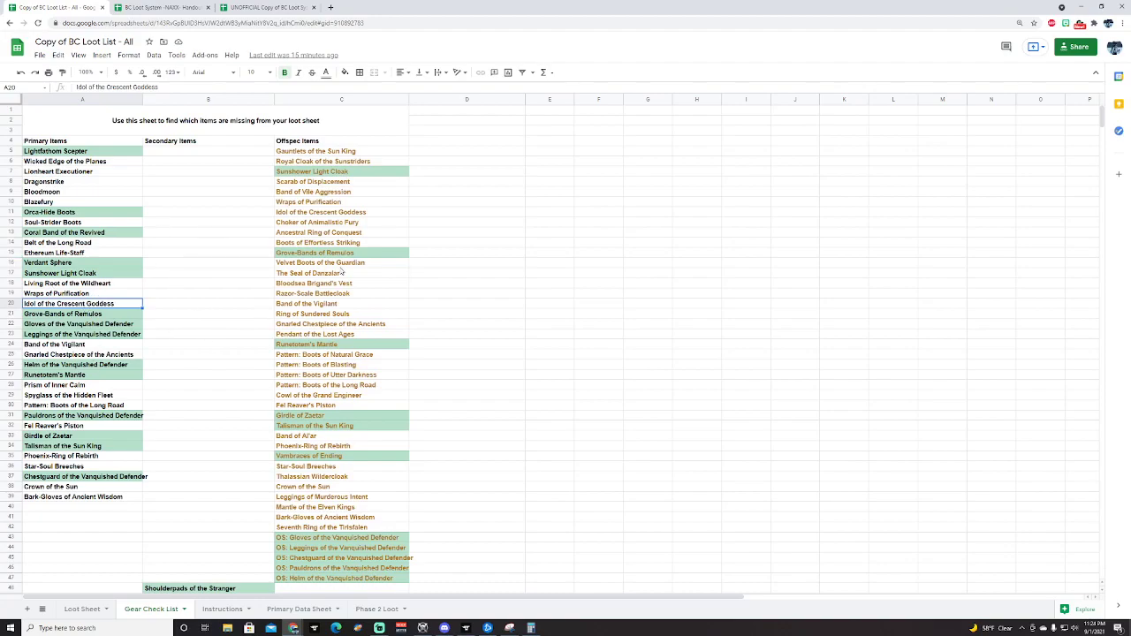
# Review the offspec items and the secondary items further down in the Gear Check List.
pyautogui.moveTo(361, 152); pyautogui.dragTo(379, 234)
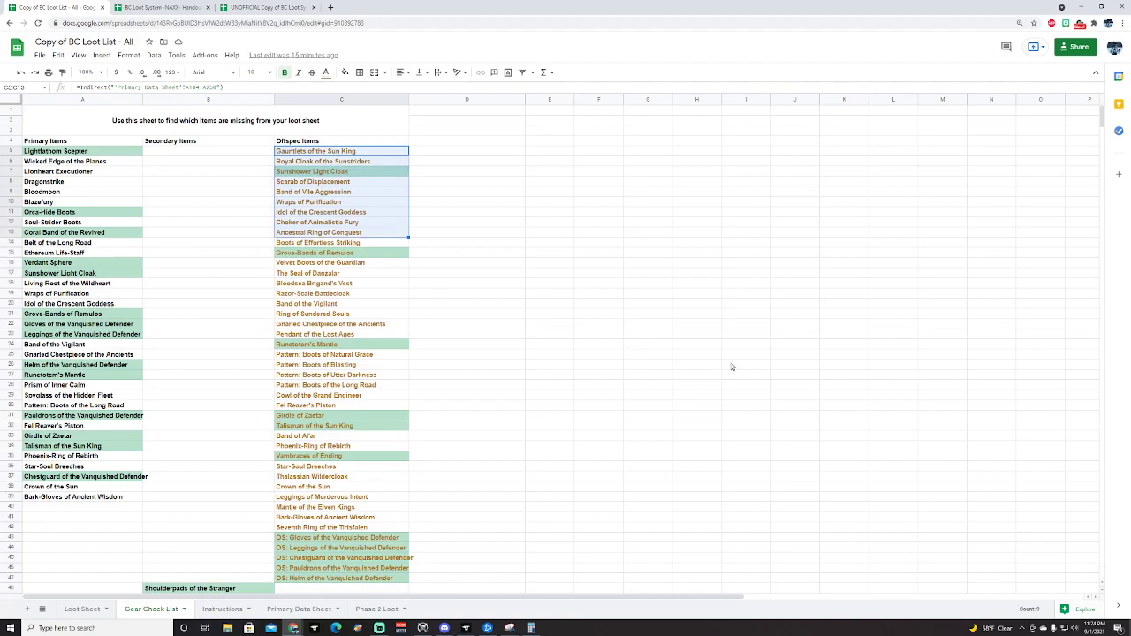
pyautogui.click(727, 365)
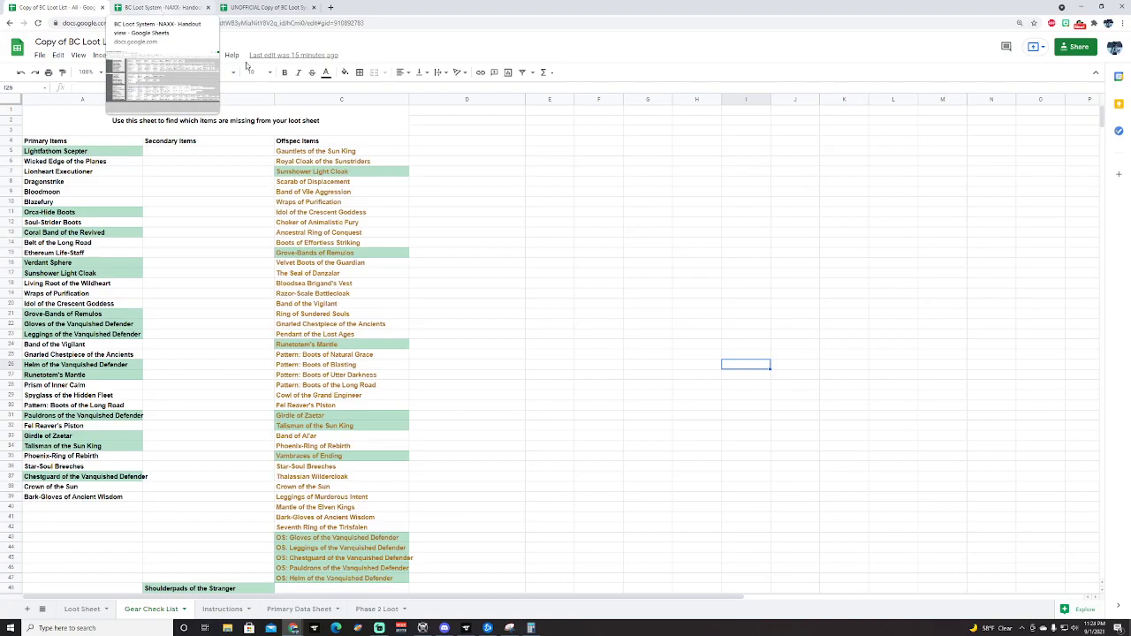
pyautogui.click(386, 356)
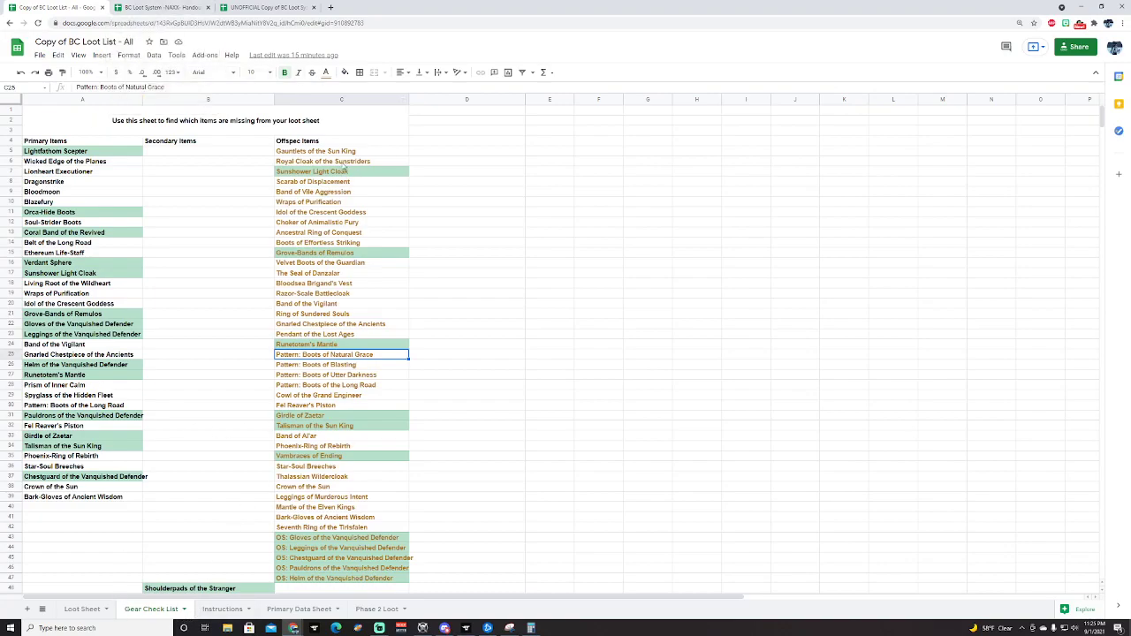
pyautogui.scroll(-3, 366, 428)
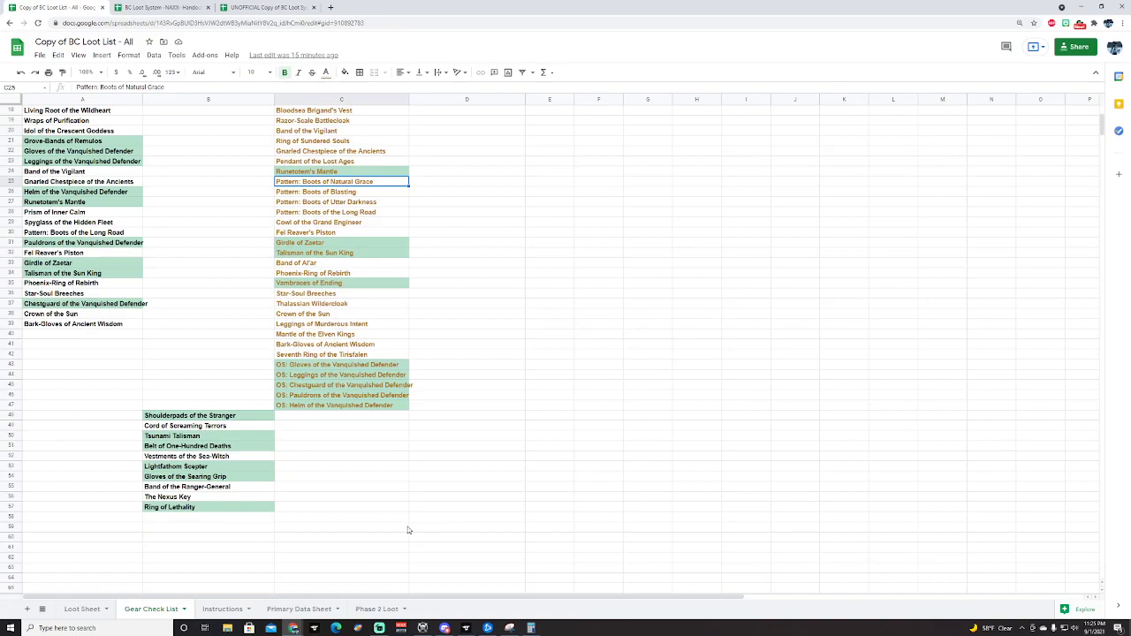
pyautogui.scroll(3, 376, 523)
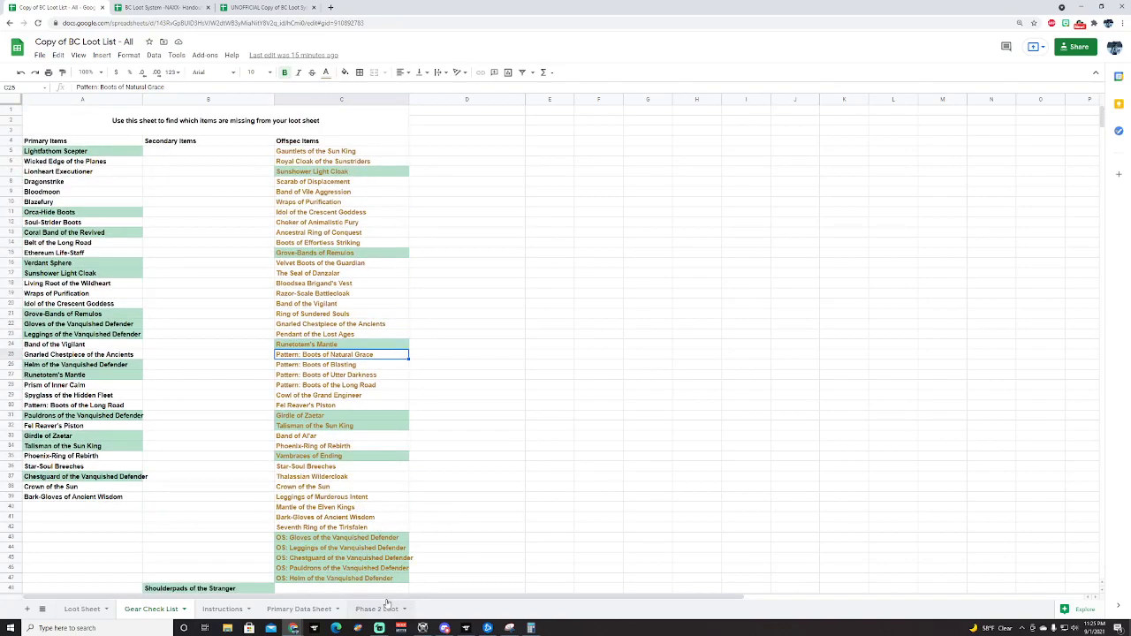
# View the Primary Data Sheet and the Phase 2 Loot classifications, and return to the Loot Sheet.
pyautogui.click(309, 609)
pyautogui.click(377, 609)
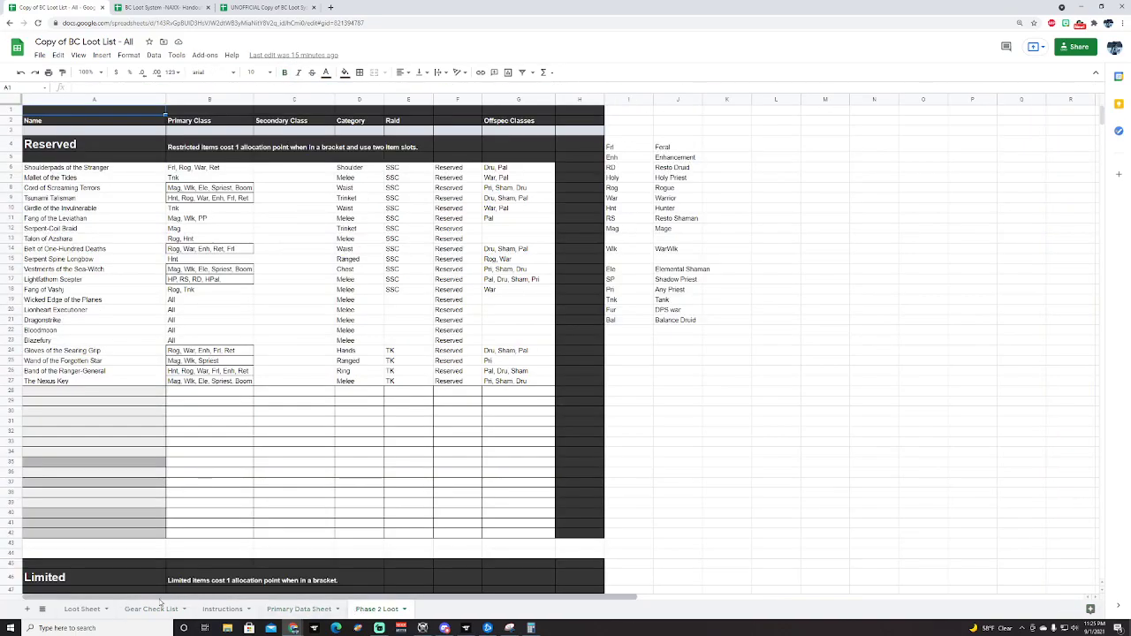
pyautogui.click(82, 609)
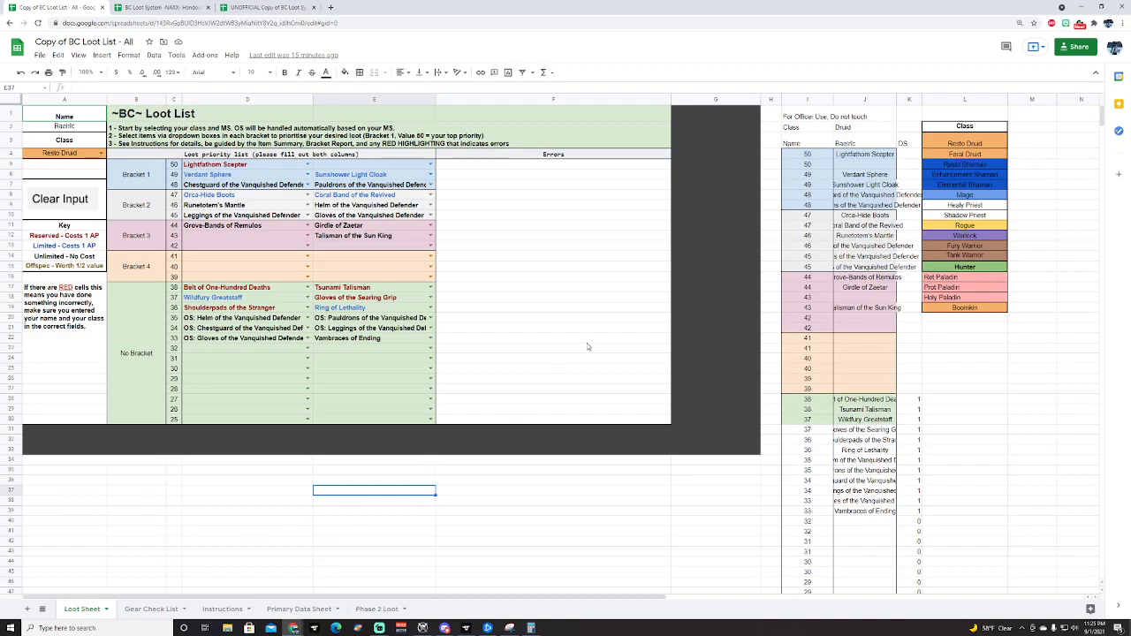
pyautogui.click(551, 501)
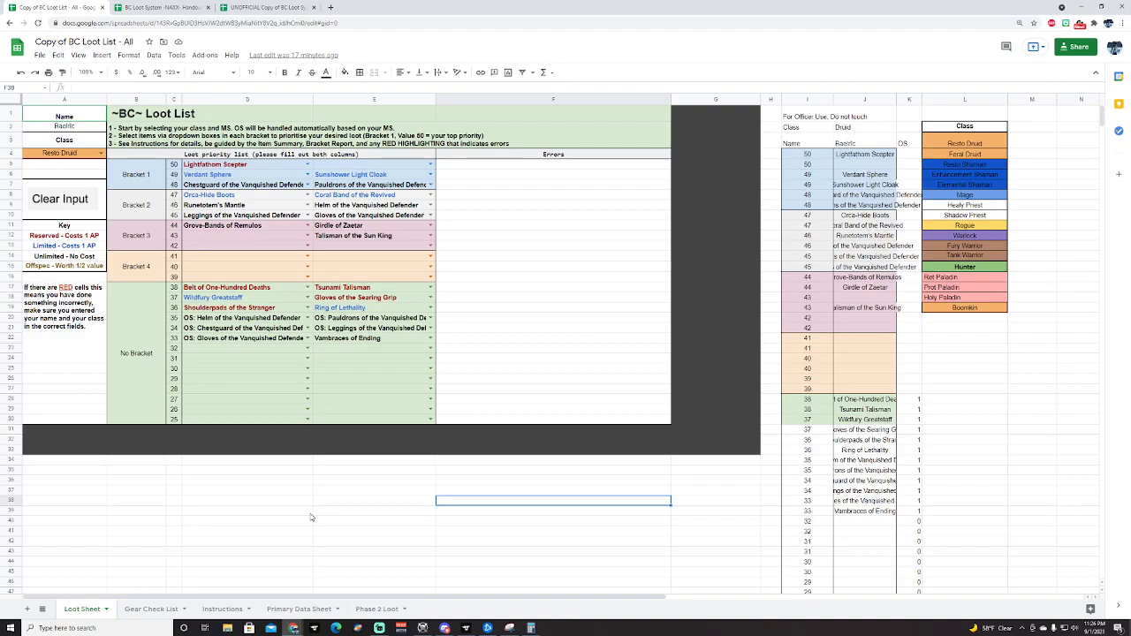
# Compare the SSC Loot rankings in the SSC/TK handout with the No Bracket section of the Loot Sheet.
pyautogui.click(164, 7)
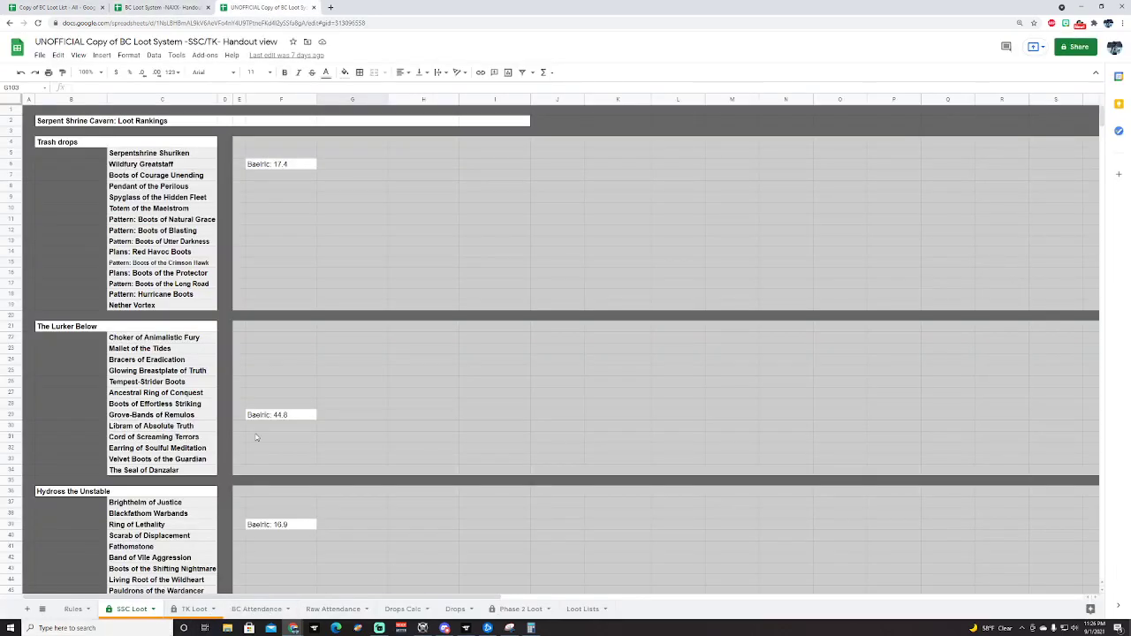
pyautogui.click(57, 7)
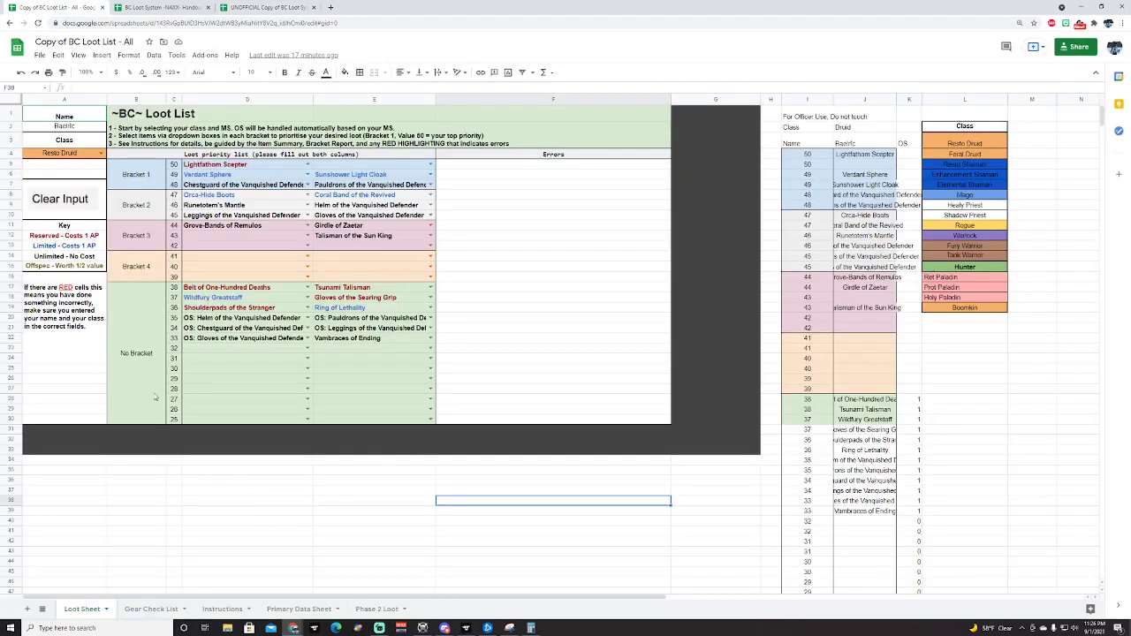
pyautogui.click(146, 363)
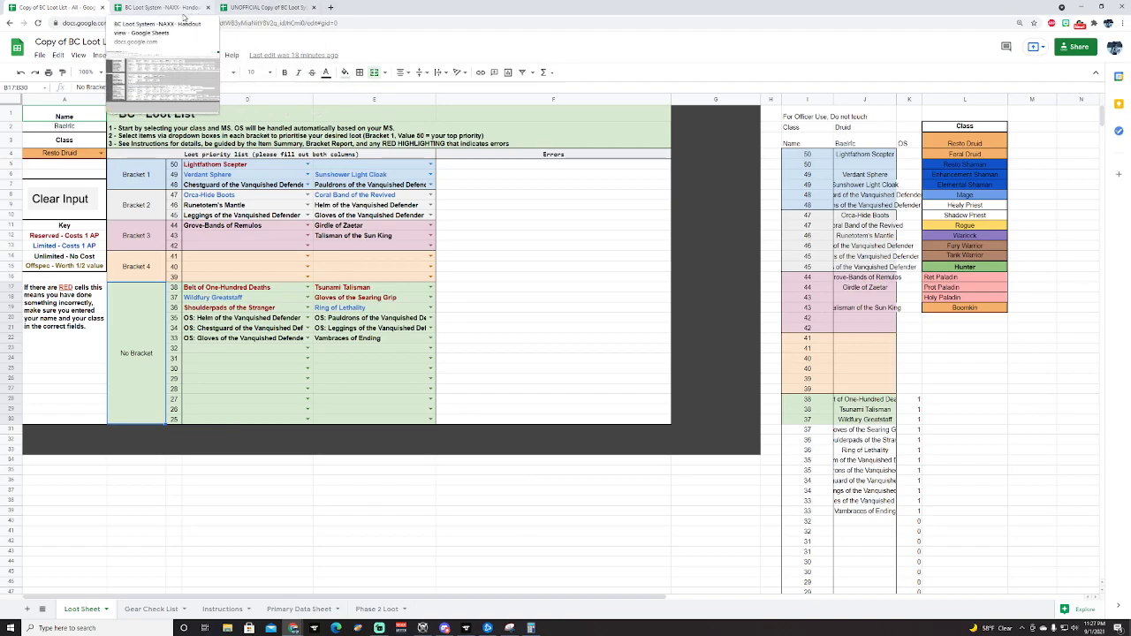
pyautogui.click(270, 7)
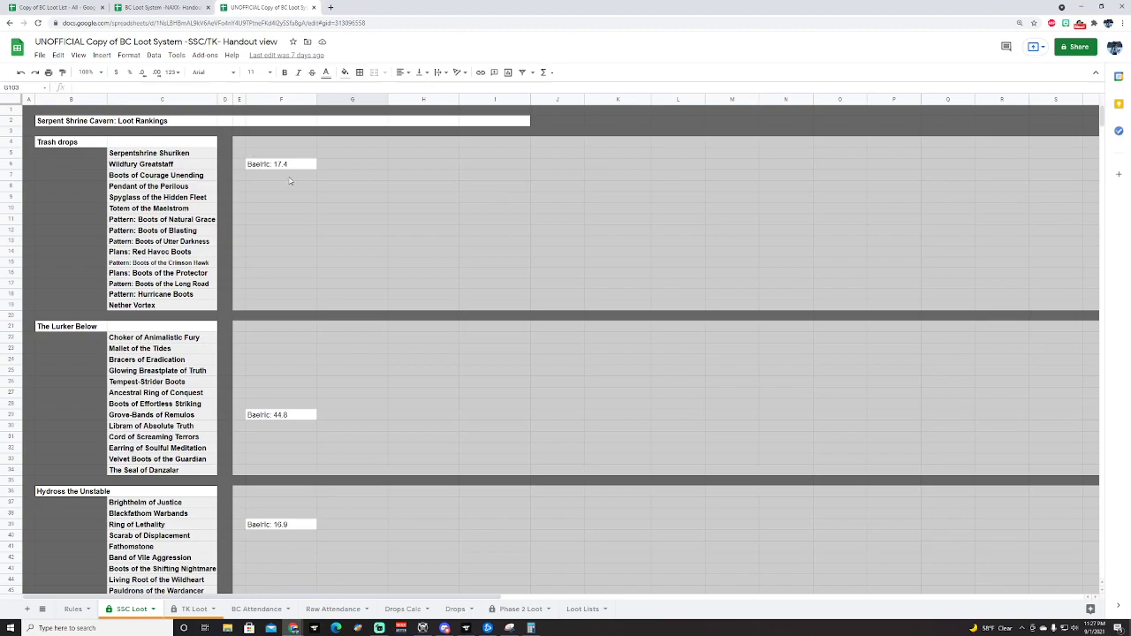
# View the Naxx Loot rankings and submitted Loot Lists in the NAXX handout, and return to the SSC Loot rankings.
pyautogui.click(154, 12)
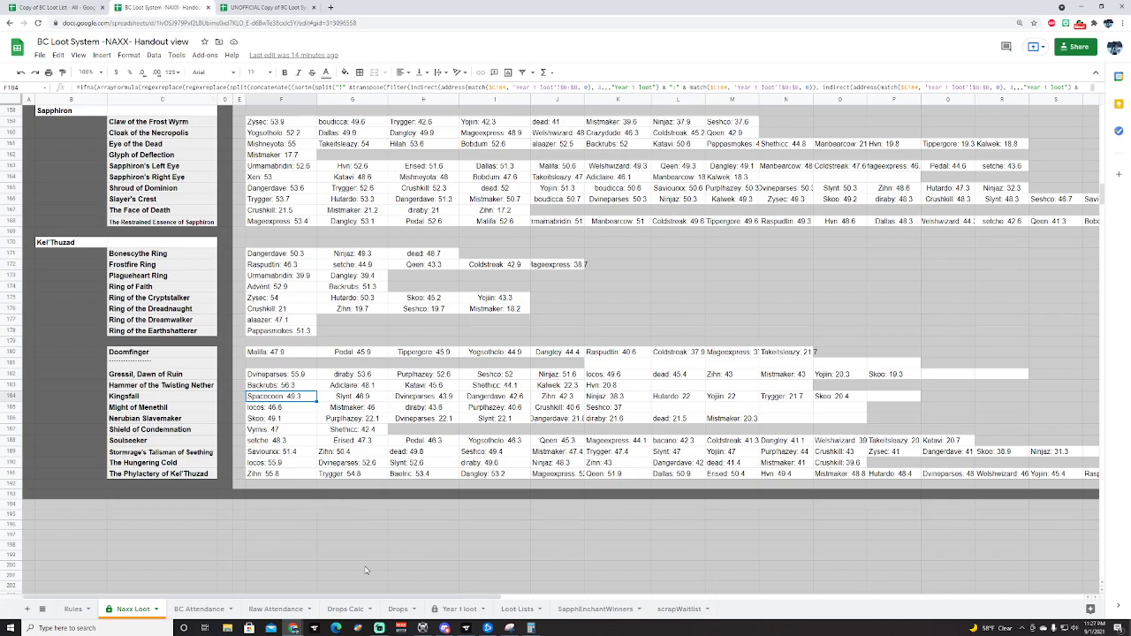
pyautogui.click(523, 610)
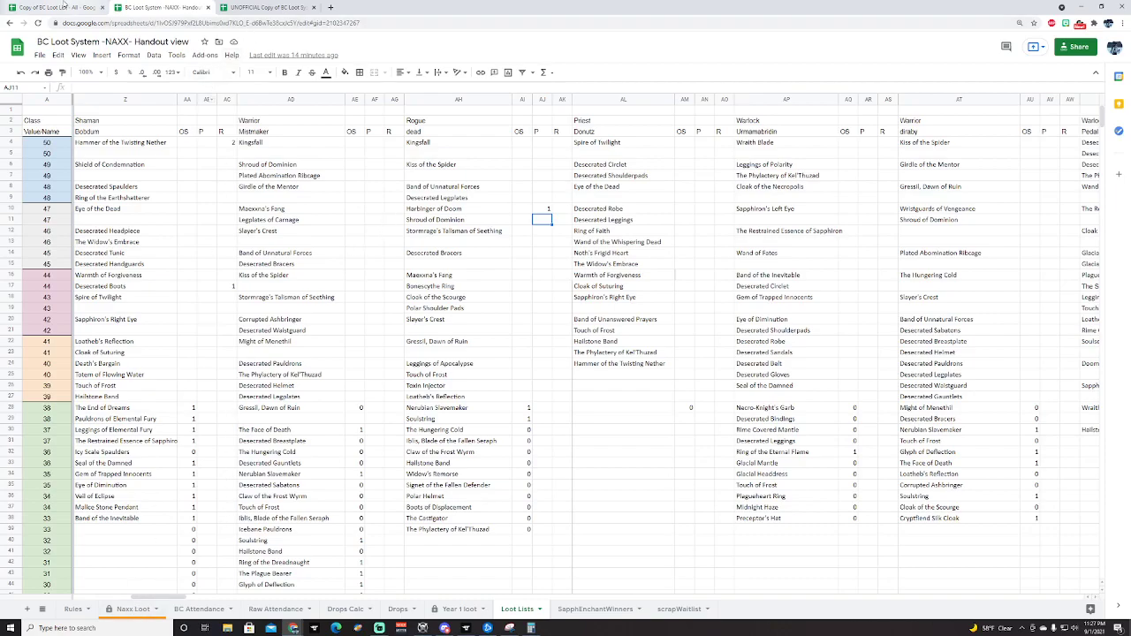
pyautogui.click(254, 8)
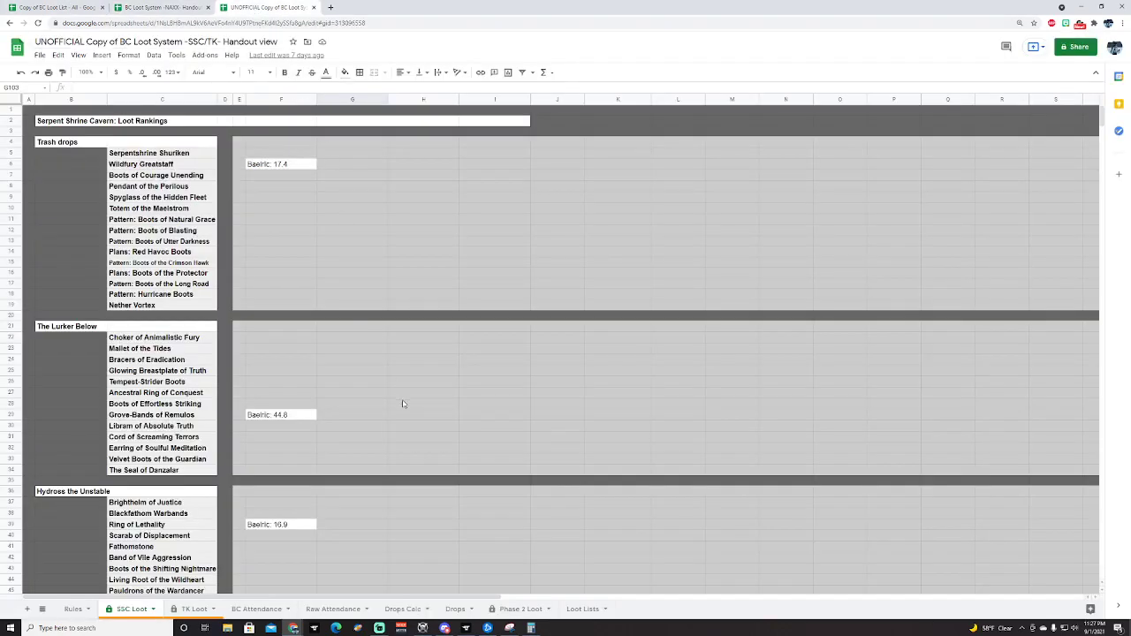
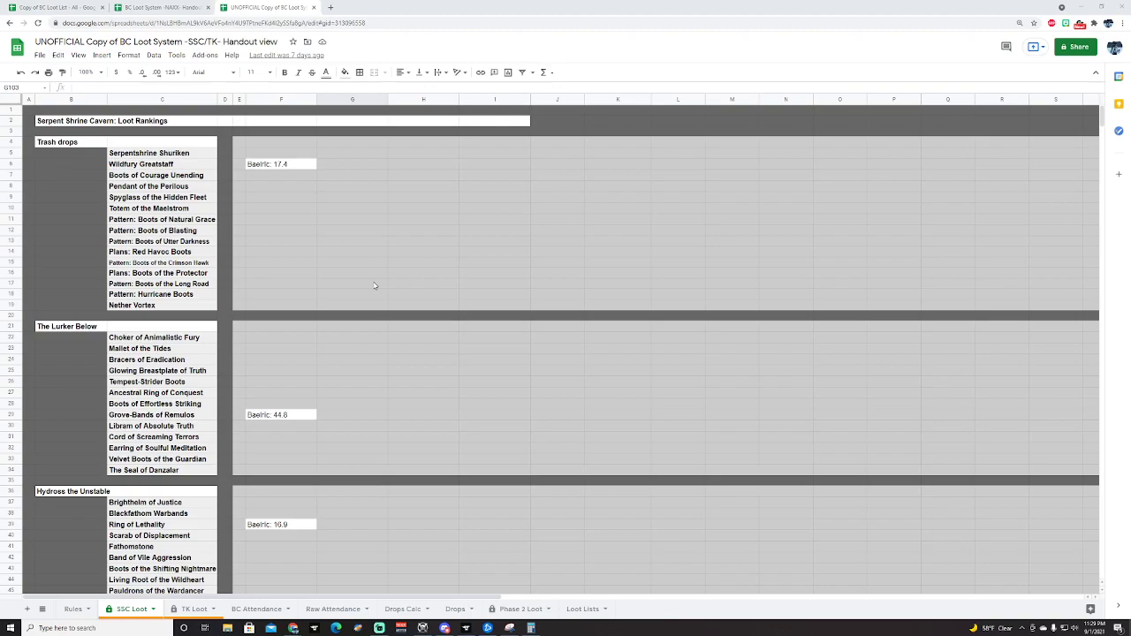
# Return to the Naxx Loot rankings in the NAXX handout and examine the Kel'Thuzad ring rows from Bonescythe Ring to Ring of the Earthshatterer.
pyautogui.click(55, 7)
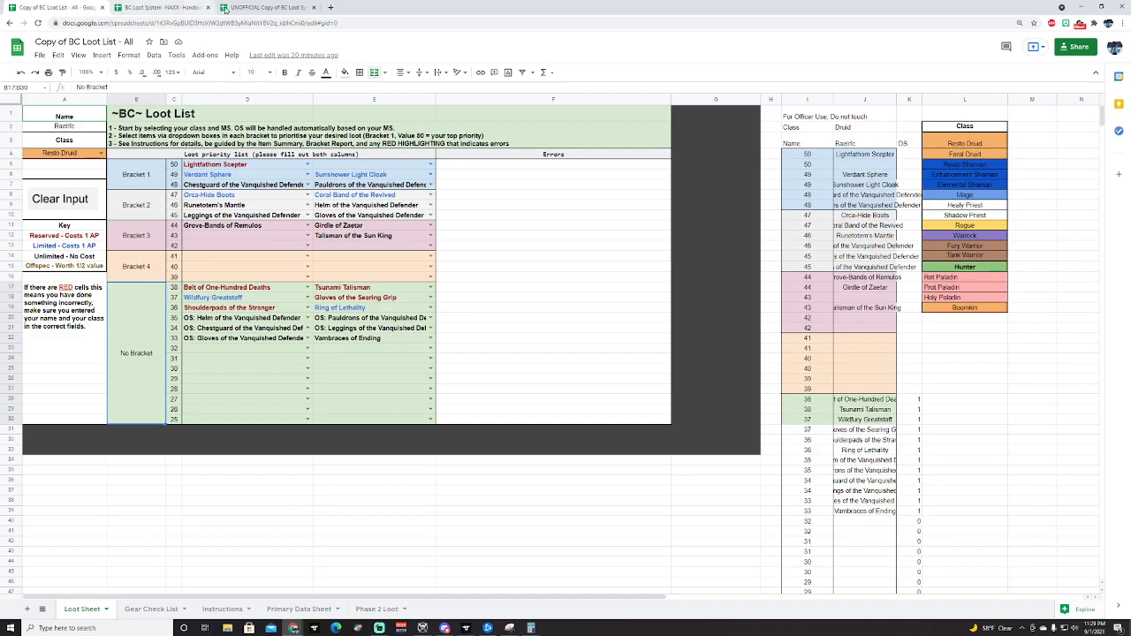
pyautogui.click(256, 7)
pyautogui.click(186, 13)
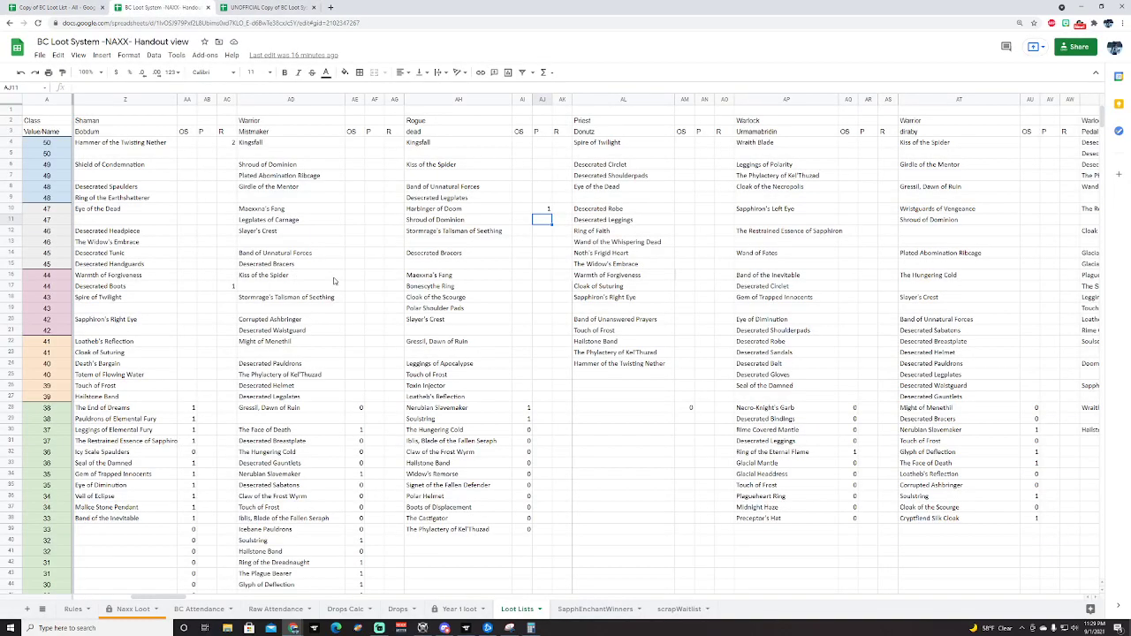
pyautogui.click(141, 608)
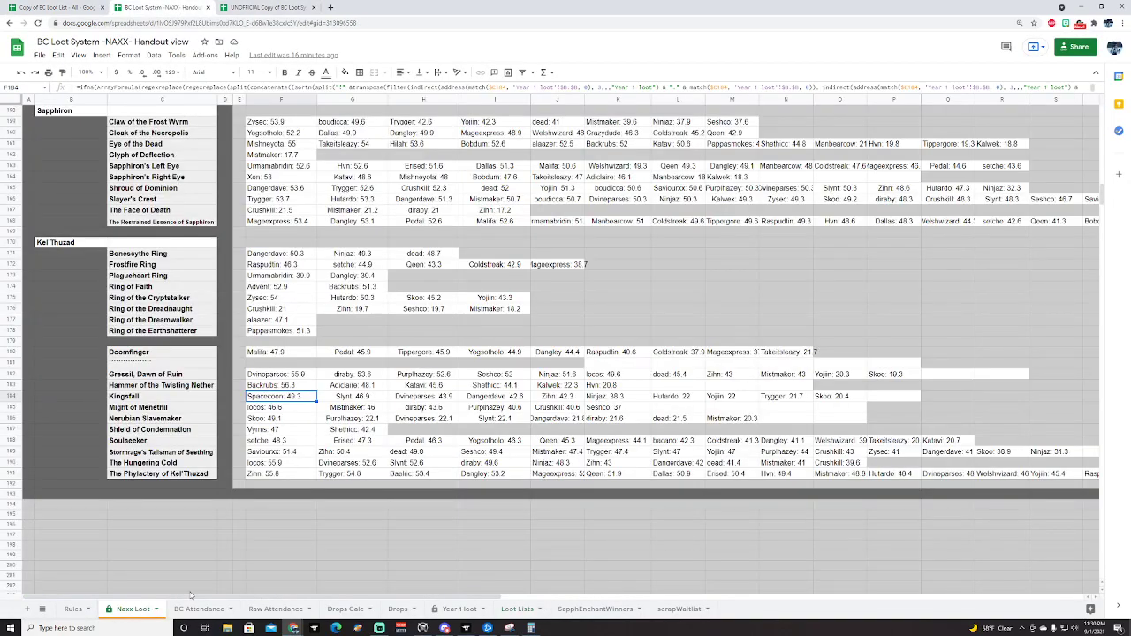
pyautogui.click(273, 254)
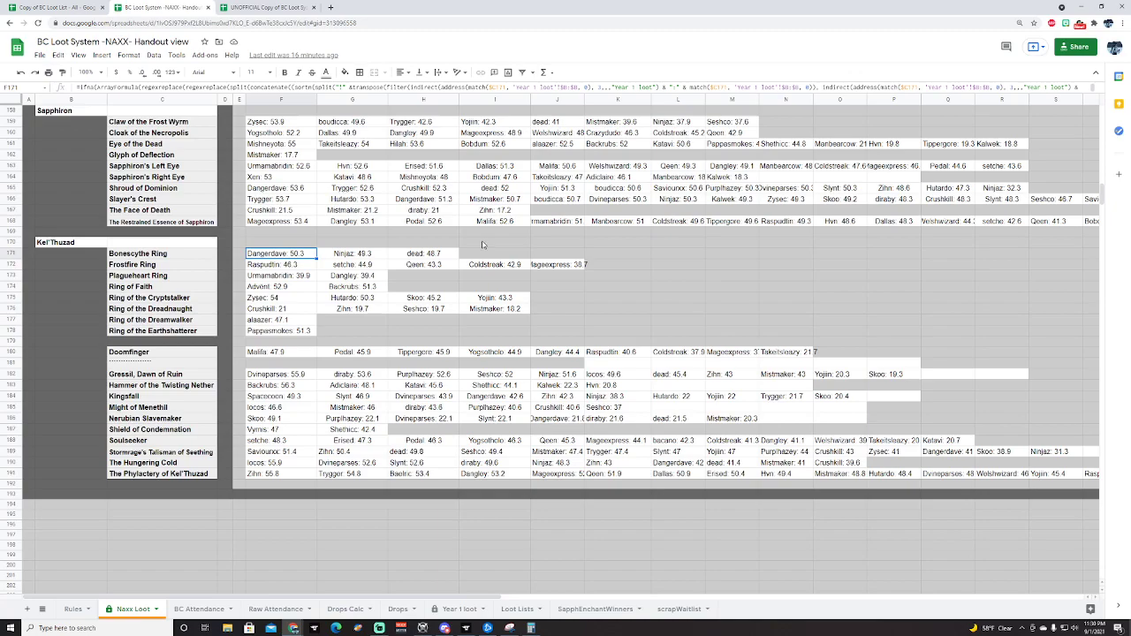
pyautogui.click(343, 333)
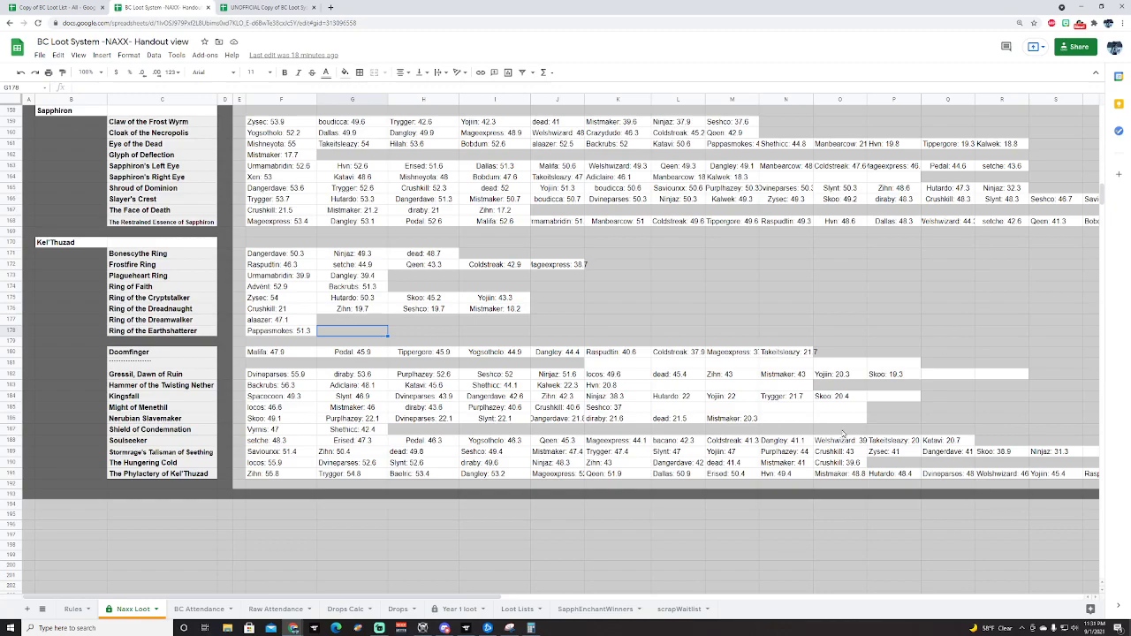
pyautogui.click(409, 536)
pyautogui.click(492, 536)
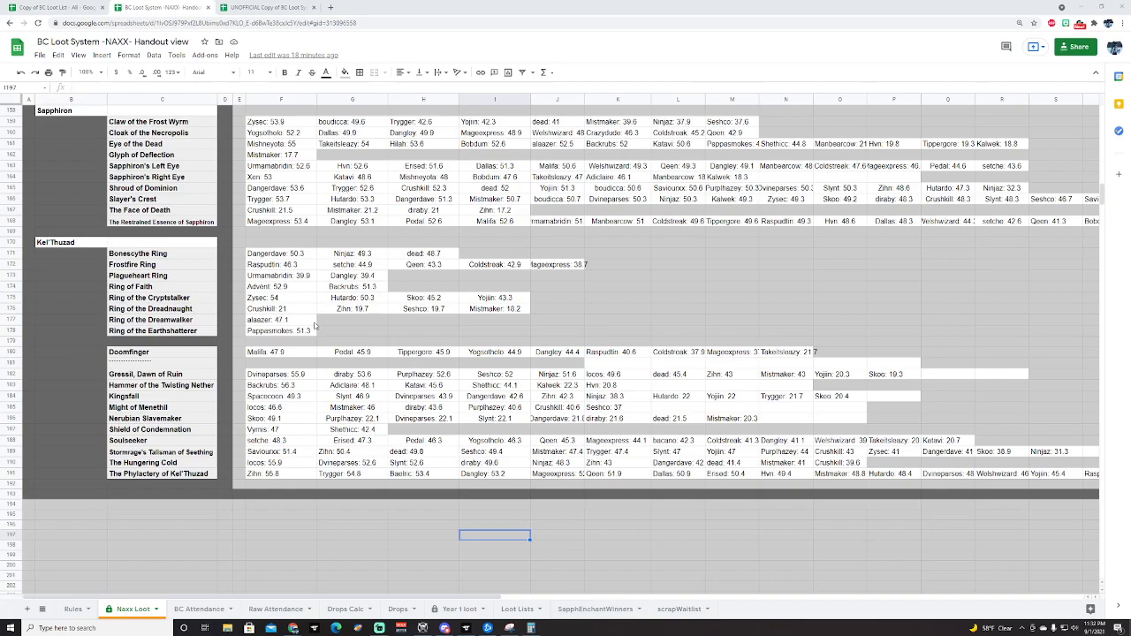
# Return to the BC Loot List's Loot Sheet and review the Bracket 1, Bracket 2 and No Bracket entries, including Sunshower Light Cloak.
pyautogui.click(55, 12)
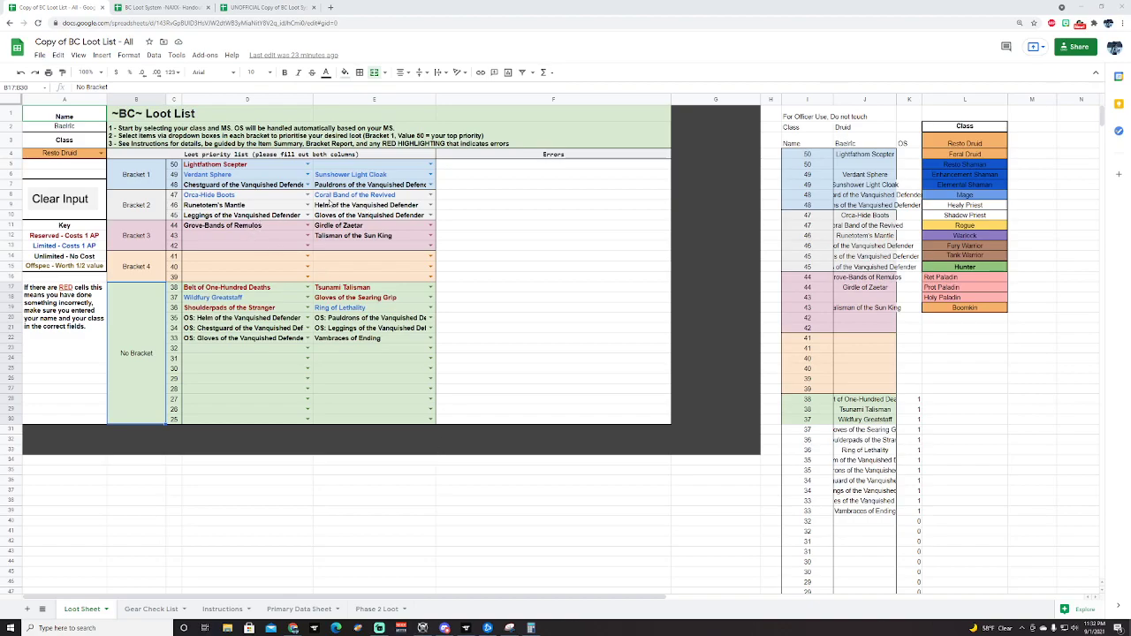
pyautogui.click(286, 202)
pyautogui.click(370, 174)
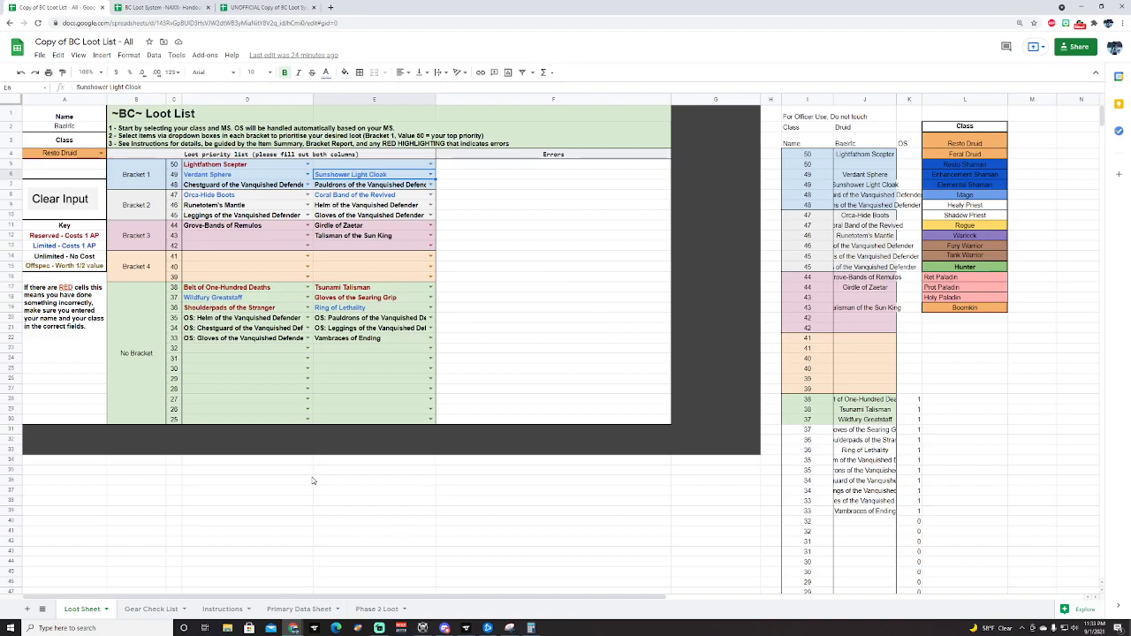
pyautogui.click(130, 367)
pyautogui.click(333, 562)
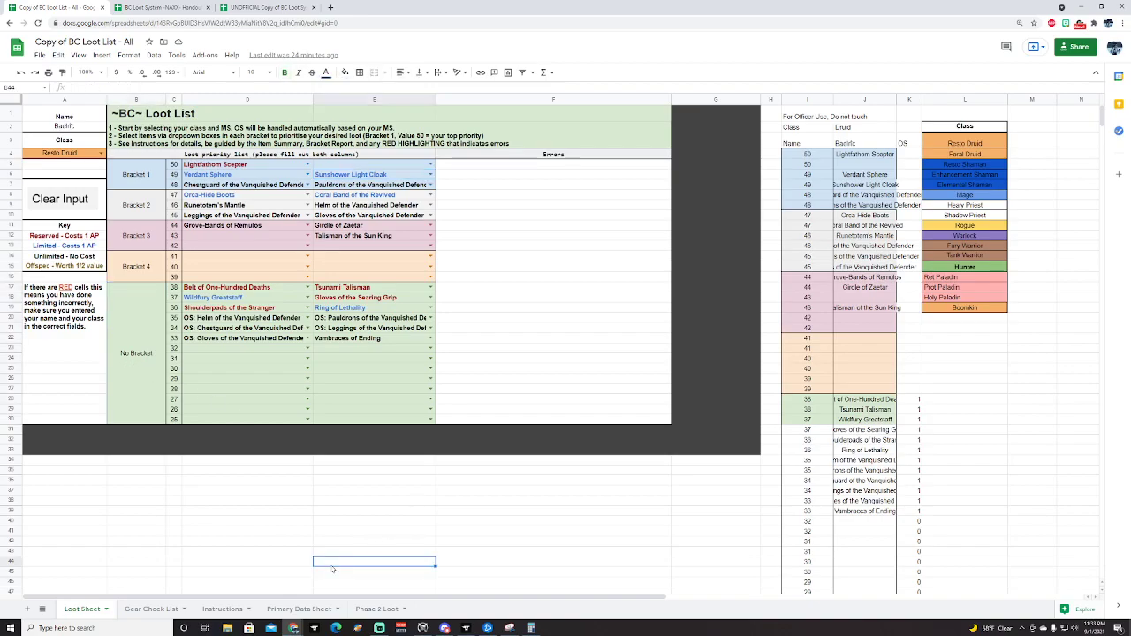